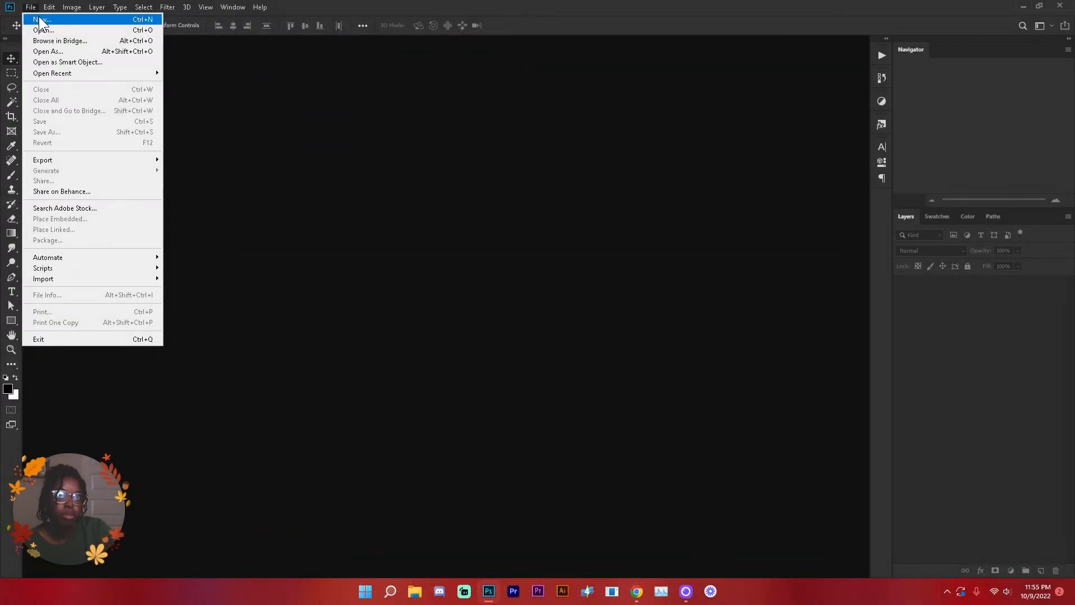
Start a new document and set its resolution to 300 pixels per inch
{"action": "left_click", "coordinate": [40, 20]}
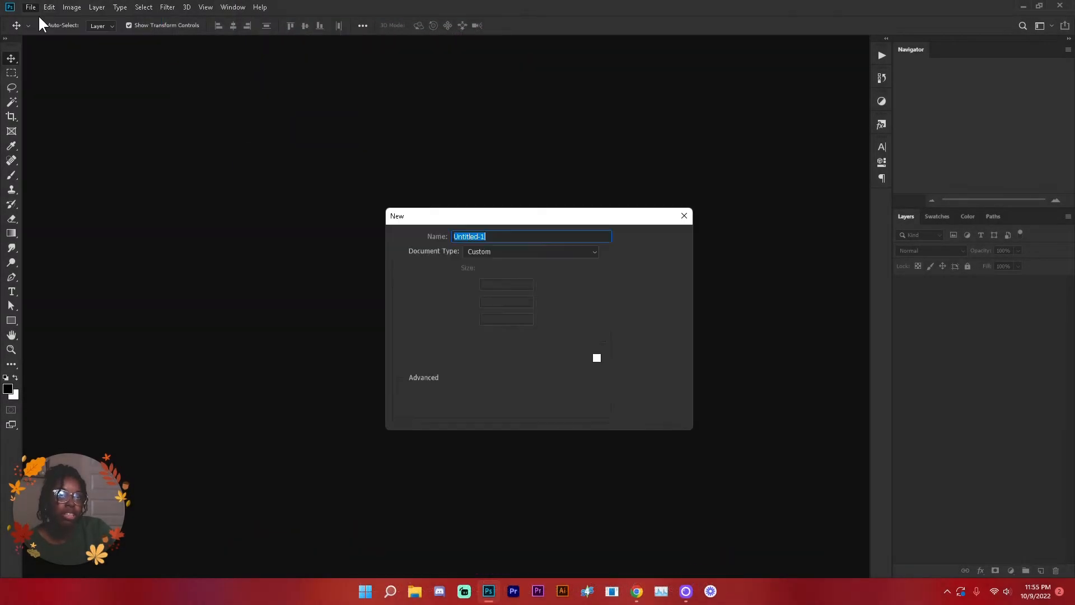
{"action": "left_click_drag", "start_coordinate": [494, 319], "coordinate": [483, 319]}
{"action": "type", "text": "300"}
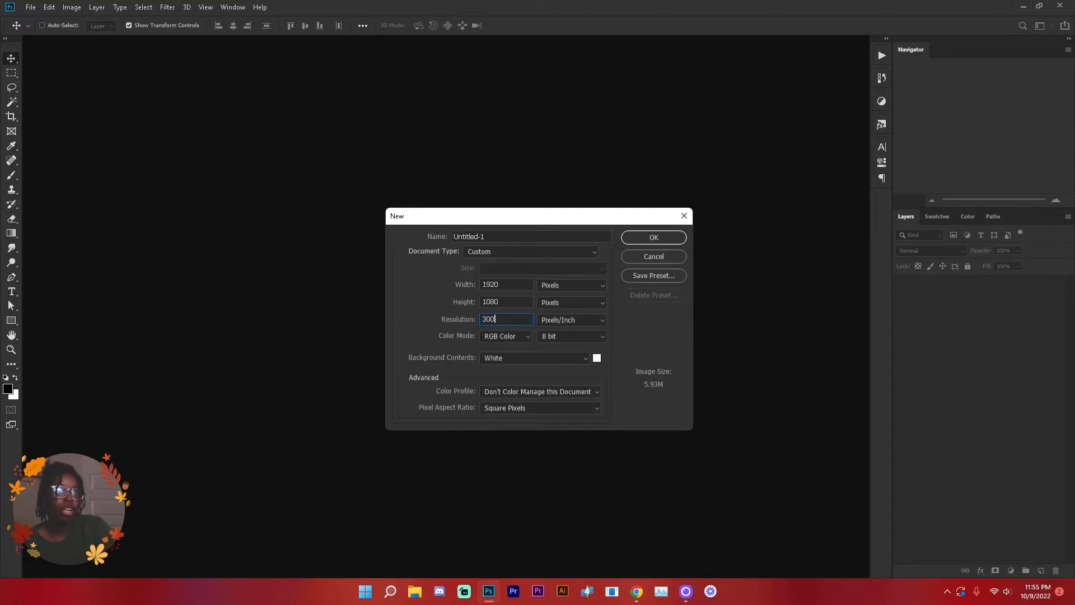
Switch the new document's units to inches and set its width and height to 10 inches each
{"action": "left_click", "coordinate": [553, 283]}
{"action": "left_click", "coordinate": [560, 300]}
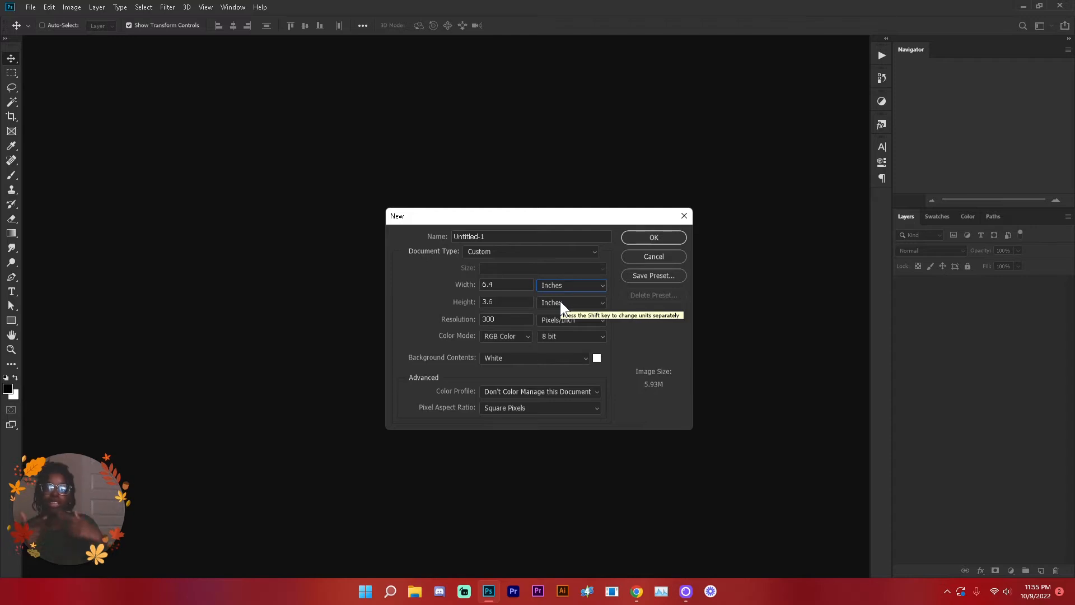
{"action": "double_click", "coordinate": [502, 285]}
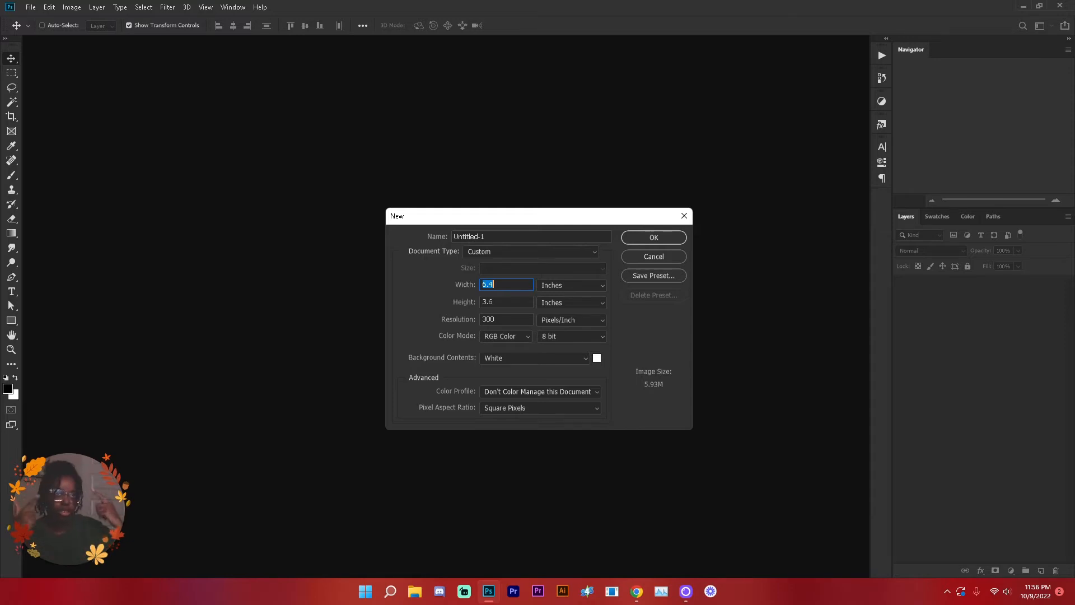
{"action": "left_click", "coordinate": [513, 285]}
{"action": "left_click_drag", "start_coordinate": [510, 285], "coordinate": [476, 288]}
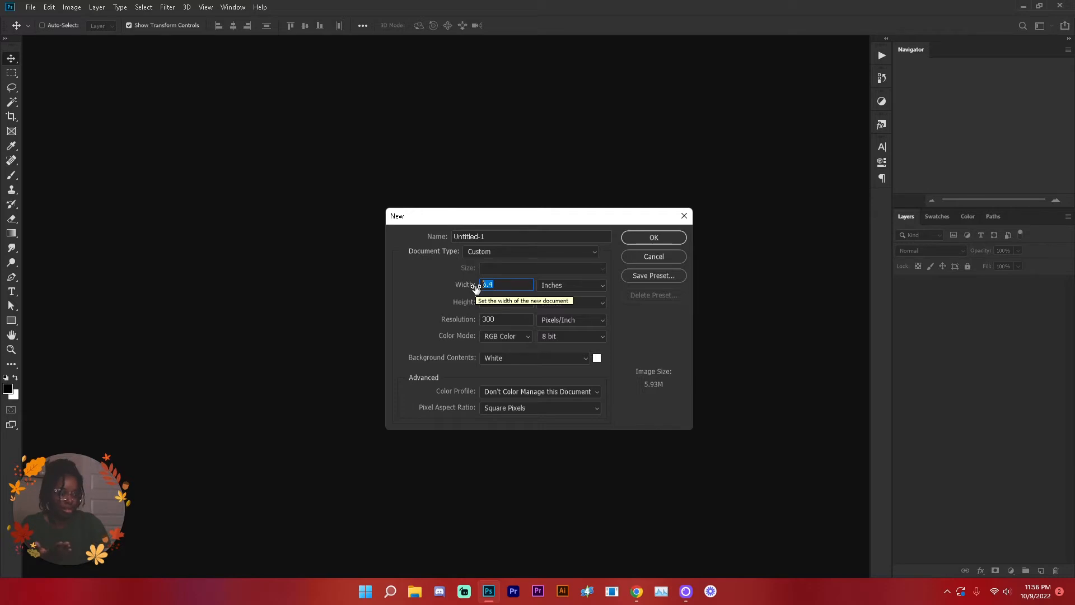
{"action": "type", "text": "10"}
{"action": "left_click_drag", "start_coordinate": [507, 302], "coordinate": [477, 302]}
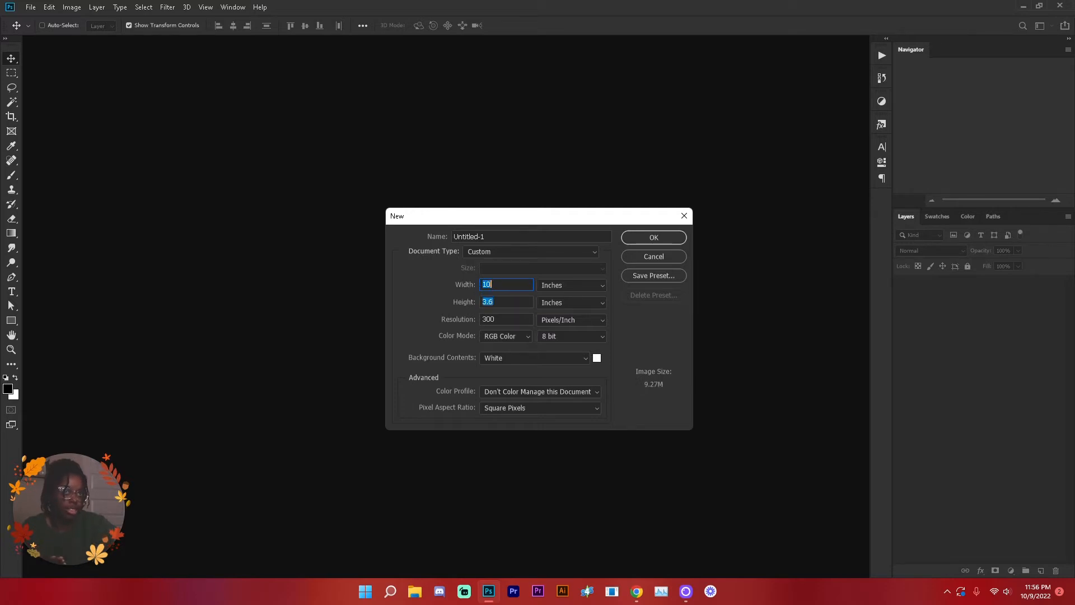
{"action": "type", "text": "10"}
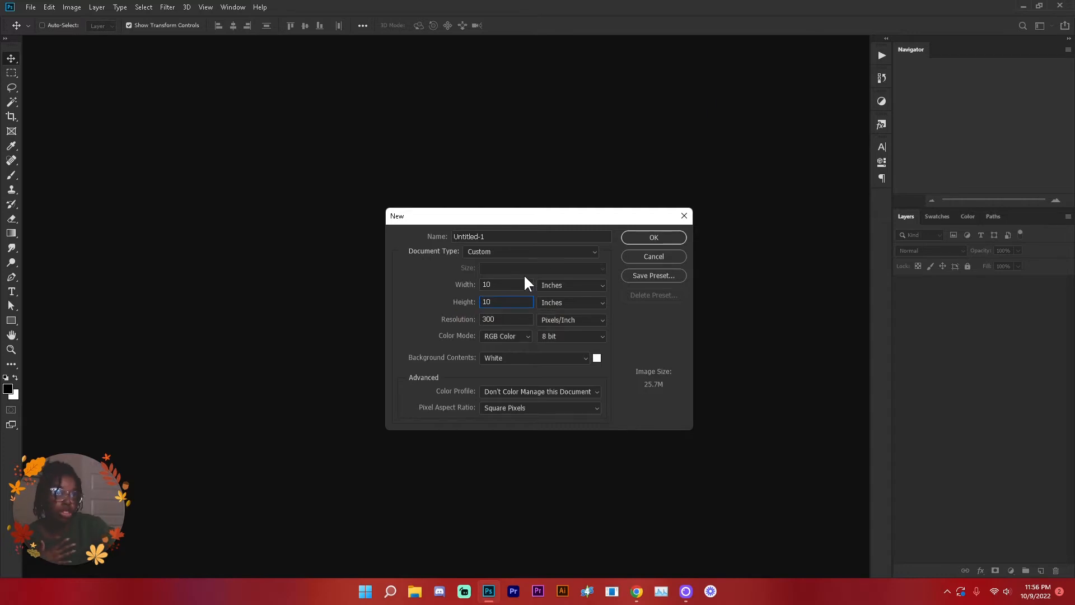
Switch the units to pixels and create the document at 1080 by 1080 pixels
{"action": "left_click_drag", "start_coordinate": [498, 285], "coordinate": [477, 285]}
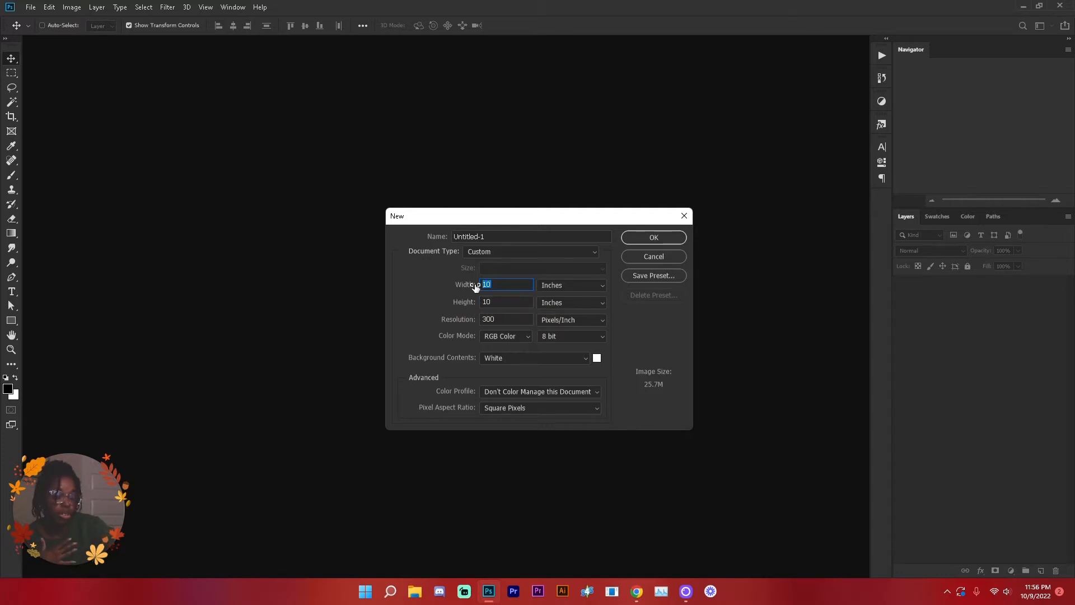
{"action": "left_click", "coordinate": [580, 282]}
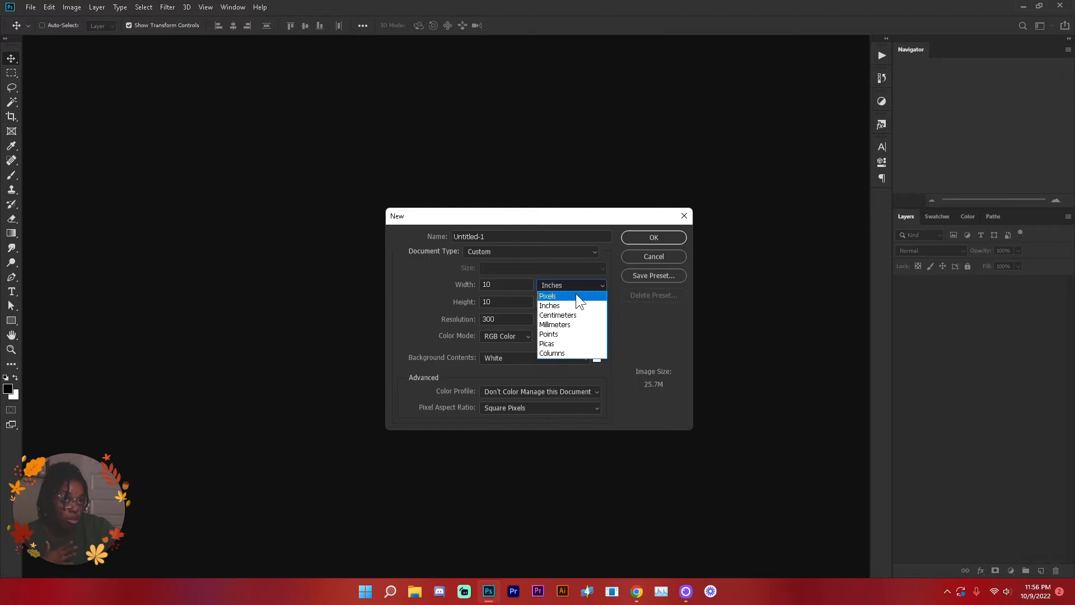
{"action": "left_click", "coordinate": [576, 292]}
{"action": "double_click", "coordinate": [495, 284]}
{"action": "type", "text": "1080"}
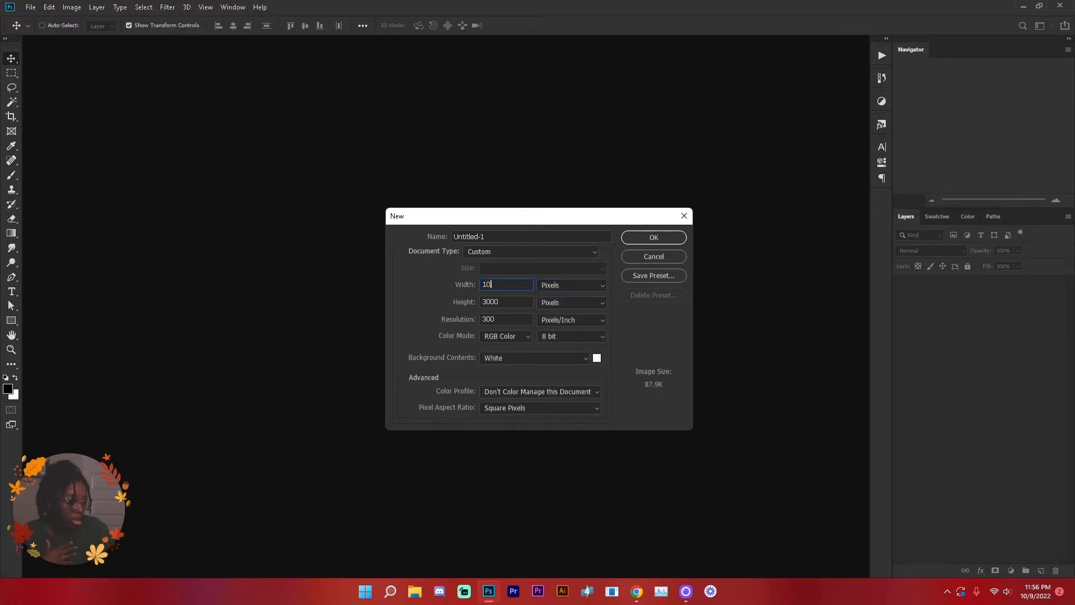
{"action": "key", "text": "Tab"}
{"action": "type", "text": "1080"}
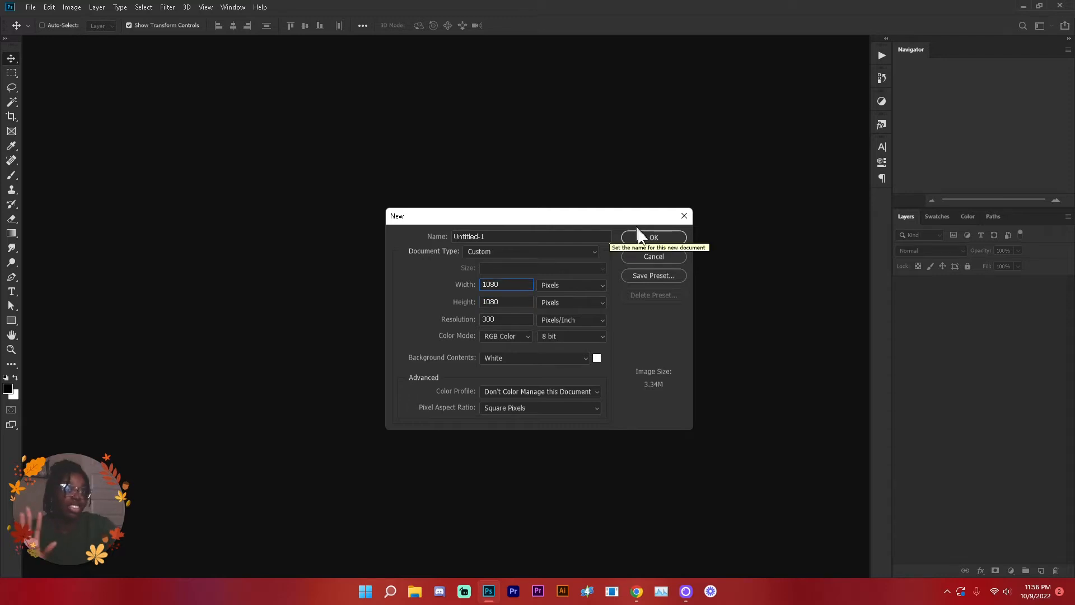
{"action": "left_click", "coordinate": [649, 236]}
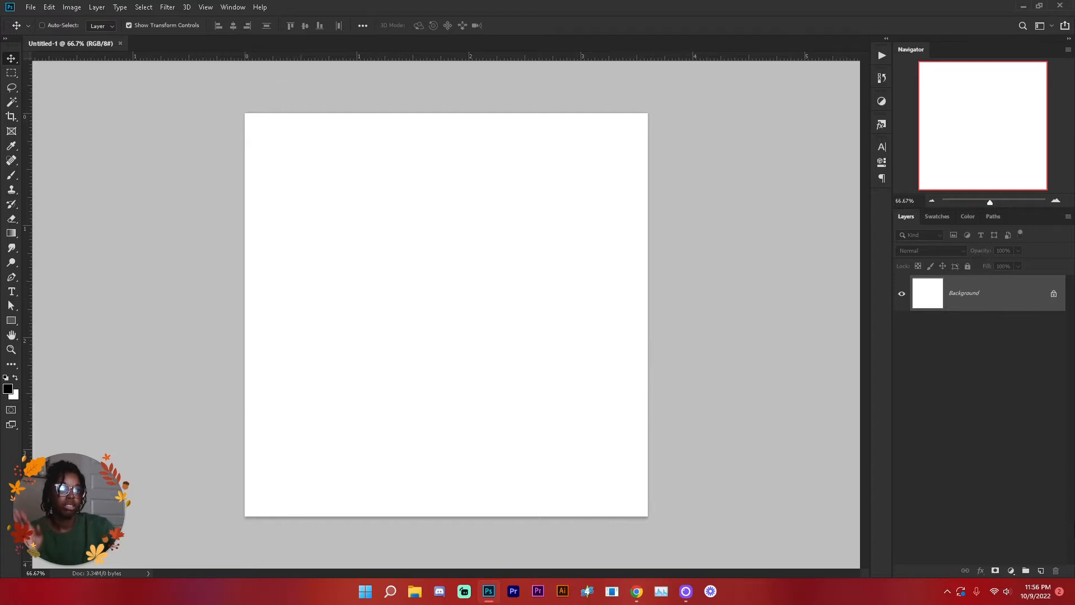
Add a new empty layer and save the document in Photoshop format as homecoming-lineup
{"action": "left_click", "coordinate": [1043, 570]}
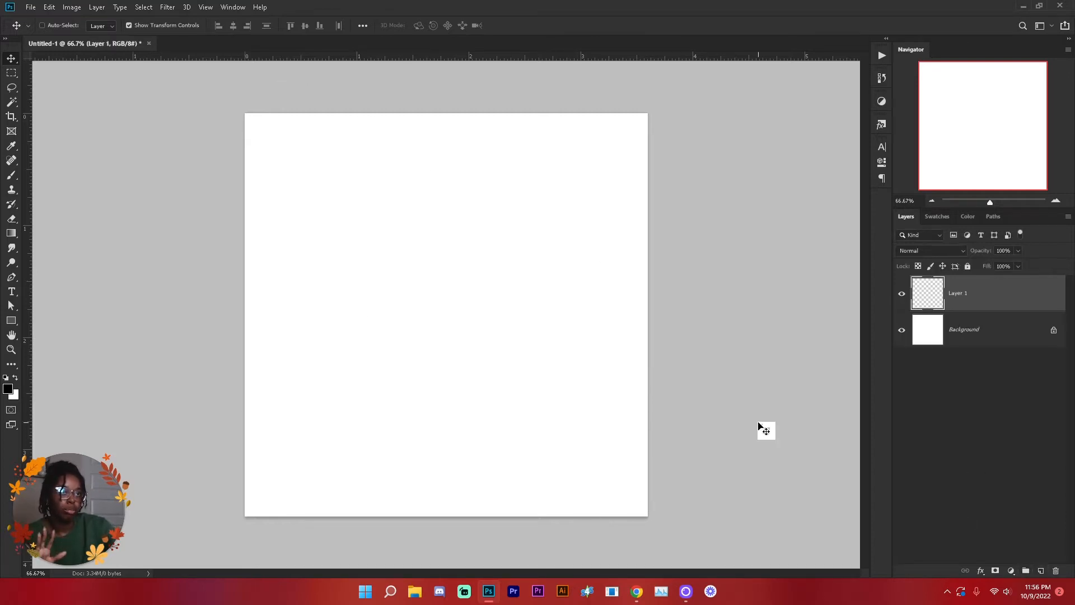
{"action": "key", "text": "ctrl"}
{"action": "key", "text": "ctrl+s"}
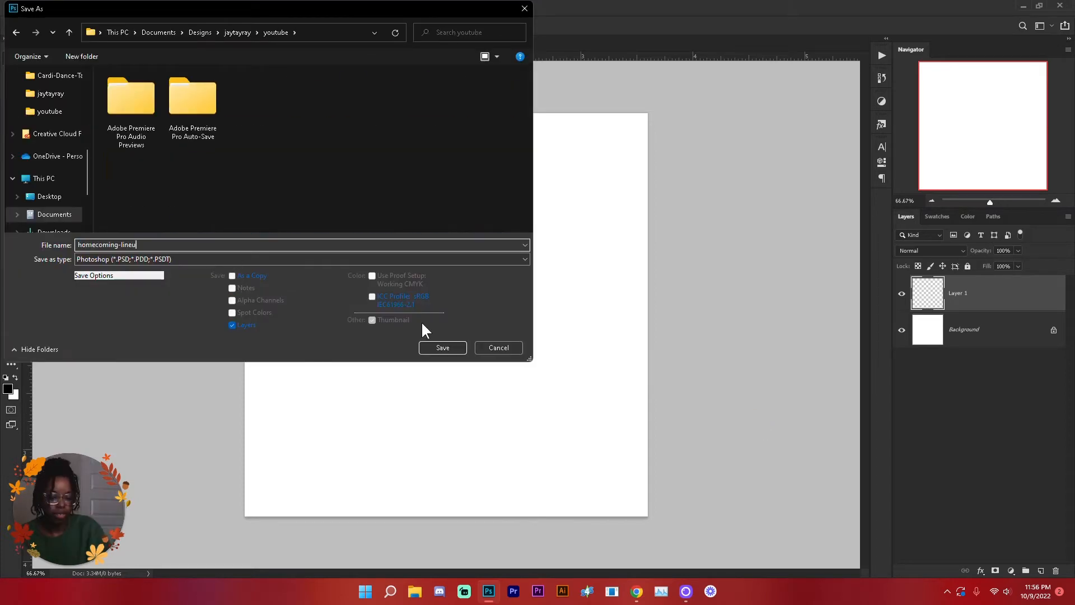
{"action": "key", "text": "Return"}
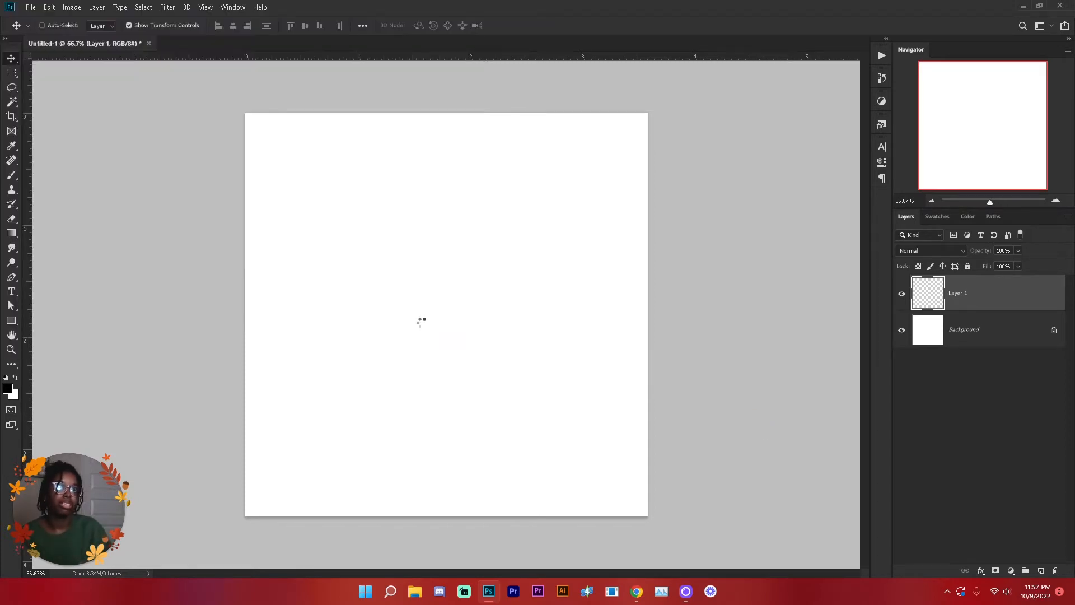
Copy the Chris Brown photo from Chrome, paste it into the Photoshop document and align it with the canvas's lower edge
{"action": "left_click", "coordinate": [640, 596]}
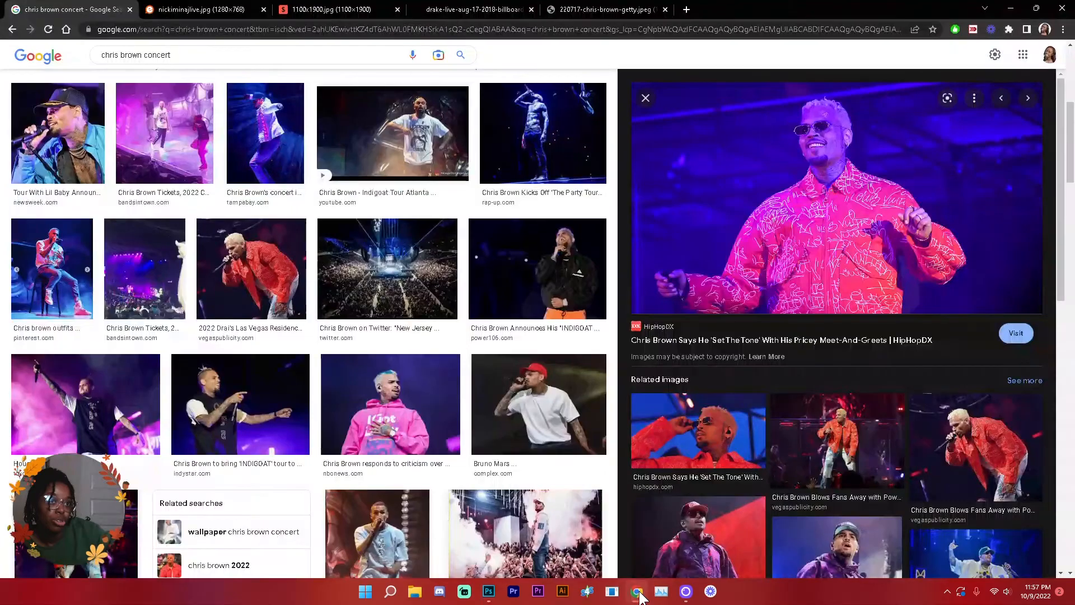
{"action": "left_click", "coordinate": [605, 10]}
{"action": "right_click", "coordinate": [406, 210]}
{"action": "left_click", "coordinate": [476, 247]}
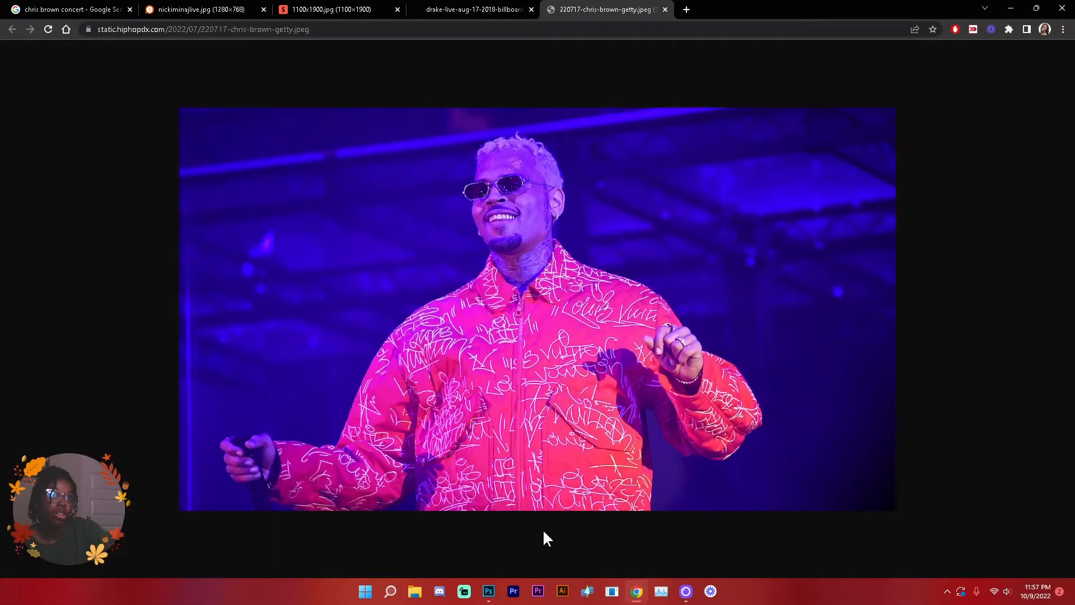
{"action": "left_click", "coordinate": [489, 591]}
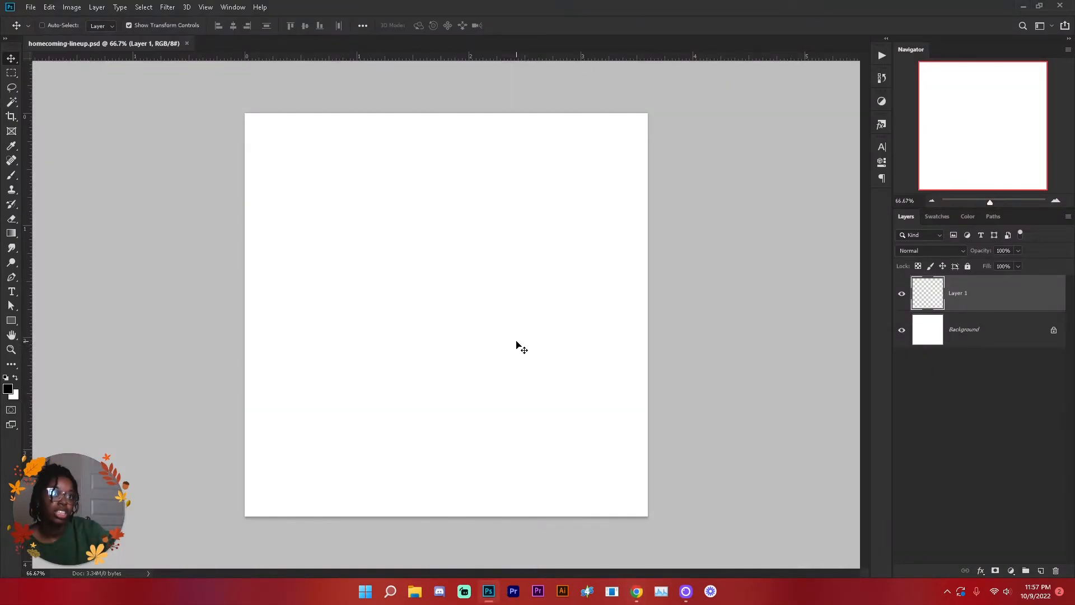
{"action": "key", "text": "ctrl+v"}
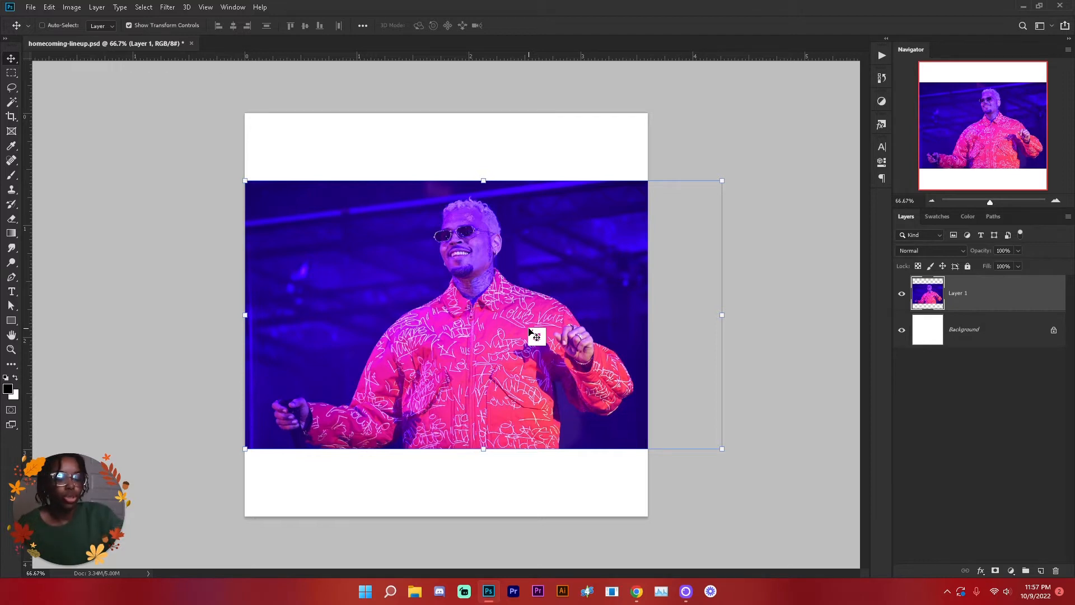
{"action": "left_click_drag", "start_coordinate": [526, 336], "coordinate": [514, 396]}
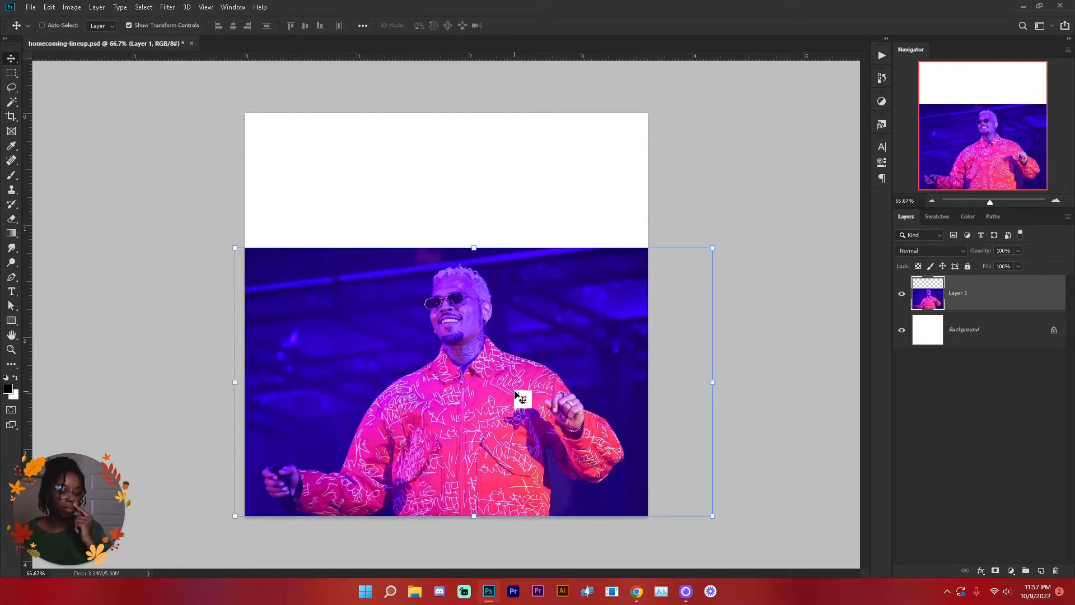
Select the performer with Select Subject and open the selection in Select and Mask
{"action": "left_click", "coordinate": [143, 7]}
{"action": "left_click", "coordinate": [178, 139]}
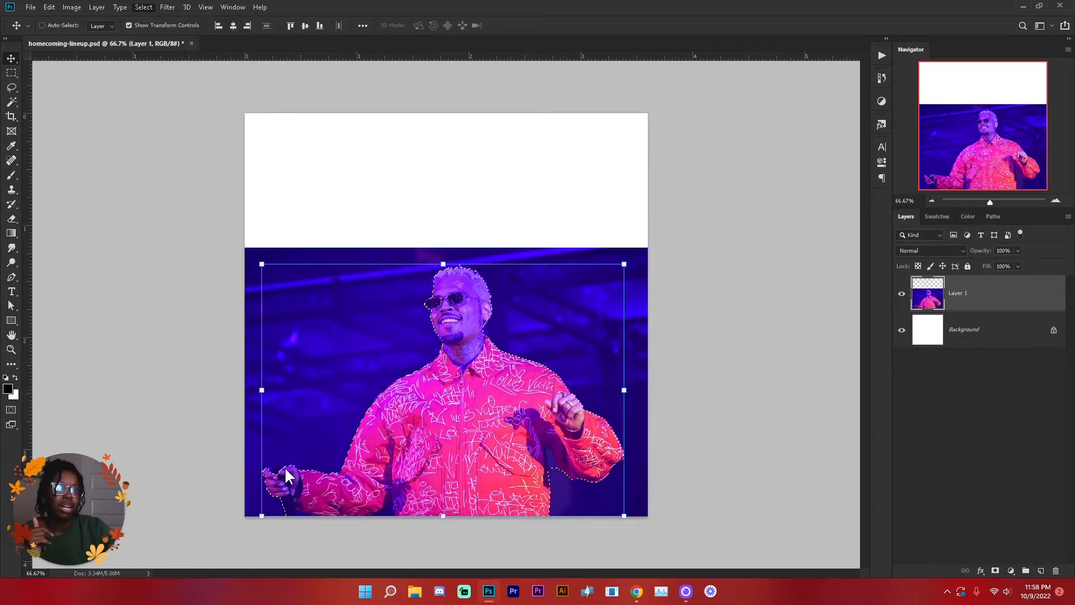
{"action": "key", "text": "ctrl+alt+r"}
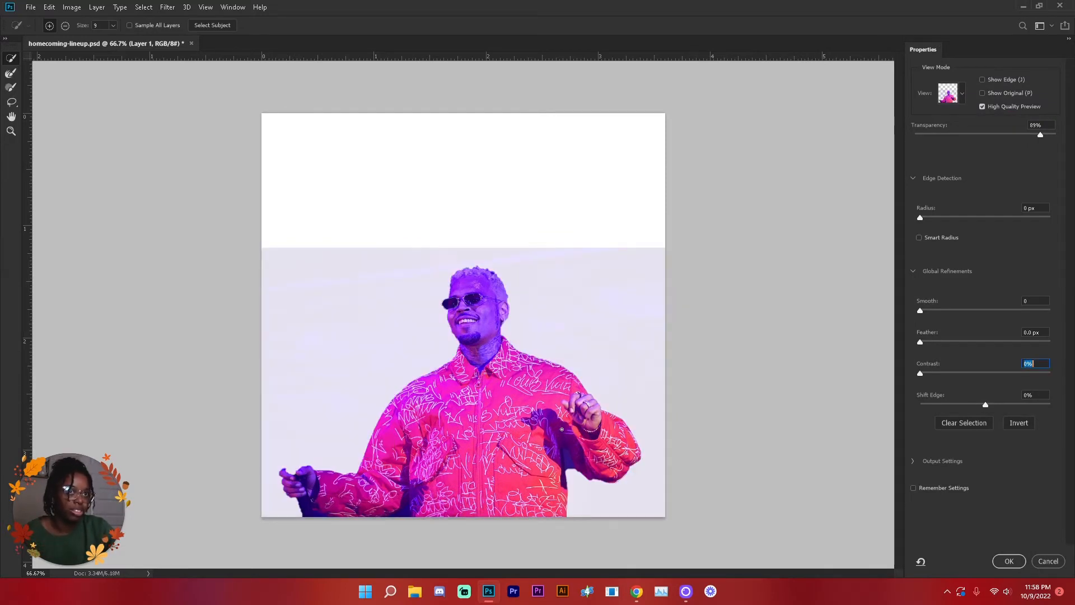
Examine the selection edges around the head, jacket and hand closely, with the preview transparency set to 81%
{"action": "key", "text": "ctrl+plus"}
{"action": "key", "text": "ctrl+plus"}
{"action": "key", "text": "ctrl+plus"}
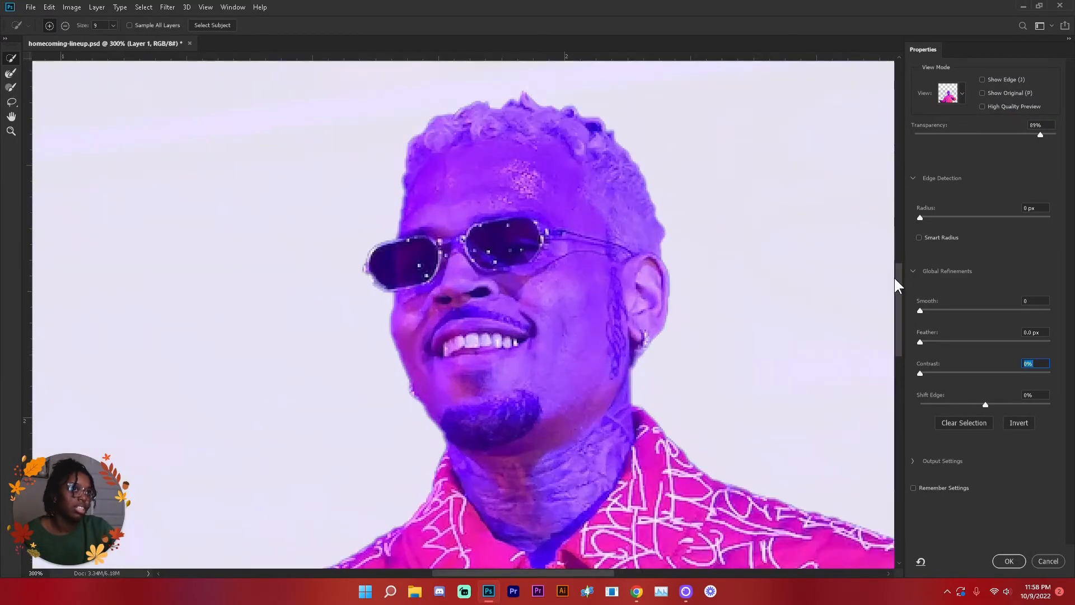
{"action": "left_click_drag", "start_coordinate": [898, 277], "coordinate": [893, 391]}
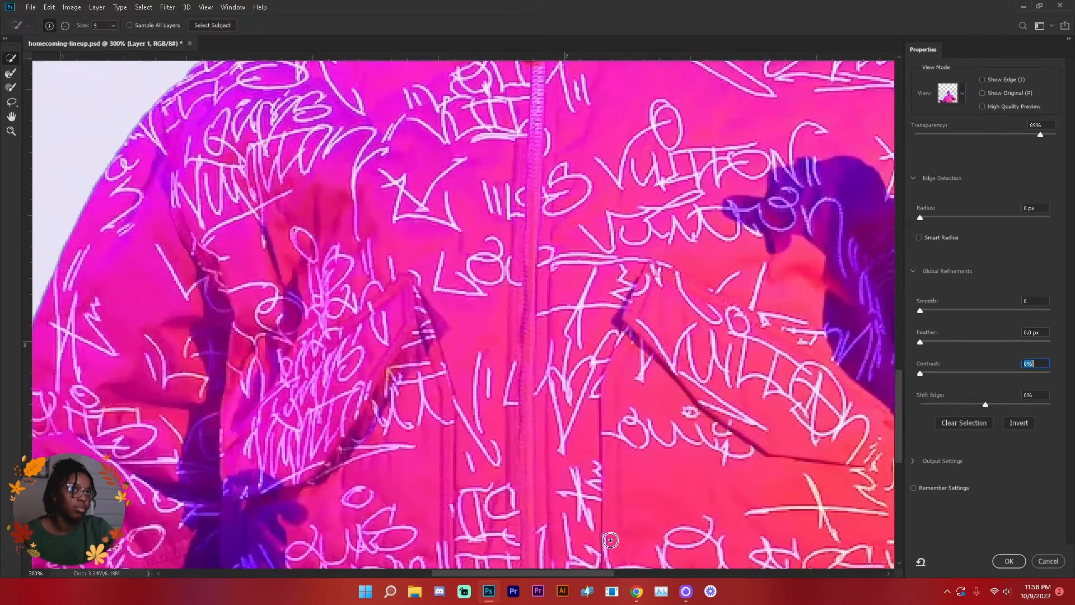
{"action": "left_click_drag", "start_coordinate": [541, 573], "coordinate": [420, 567]}
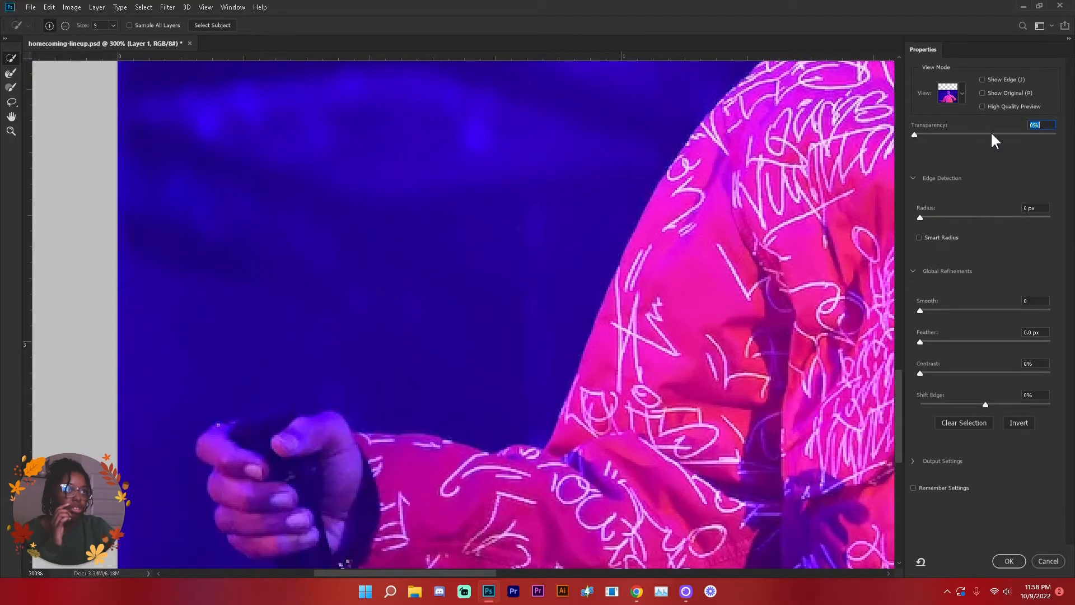
{"action": "left_click", "coordinate": [1028, 135]}
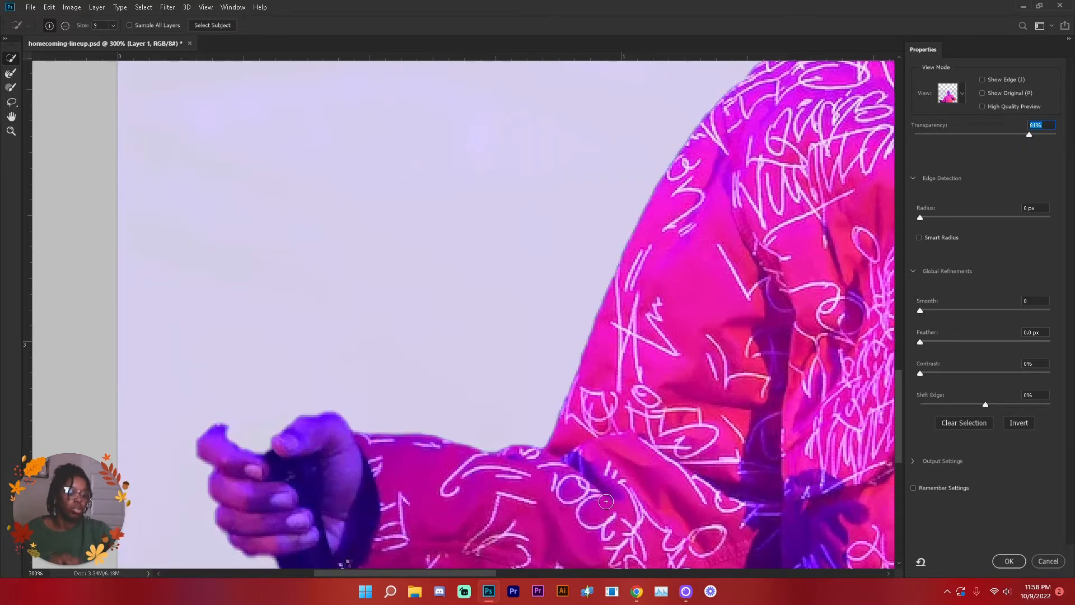
{"action": "key", "text": "ctrl+minus"}
{"action": "key", "text": "ctrl+minus"}
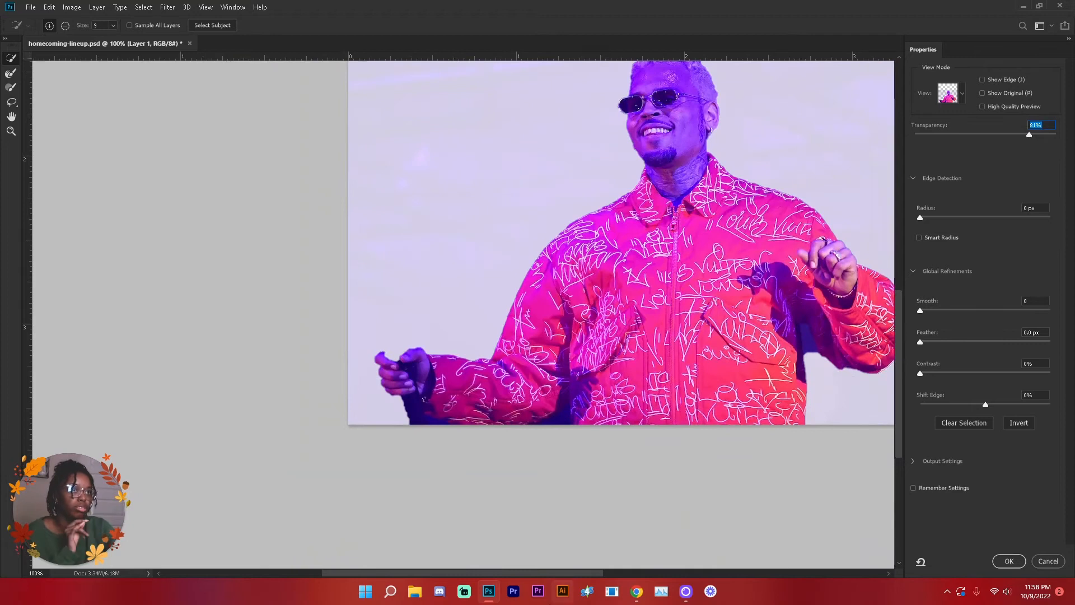
{"action": "left_click_drag", "start_coordinate": [509, 577], "coordinate": [546, 577]}
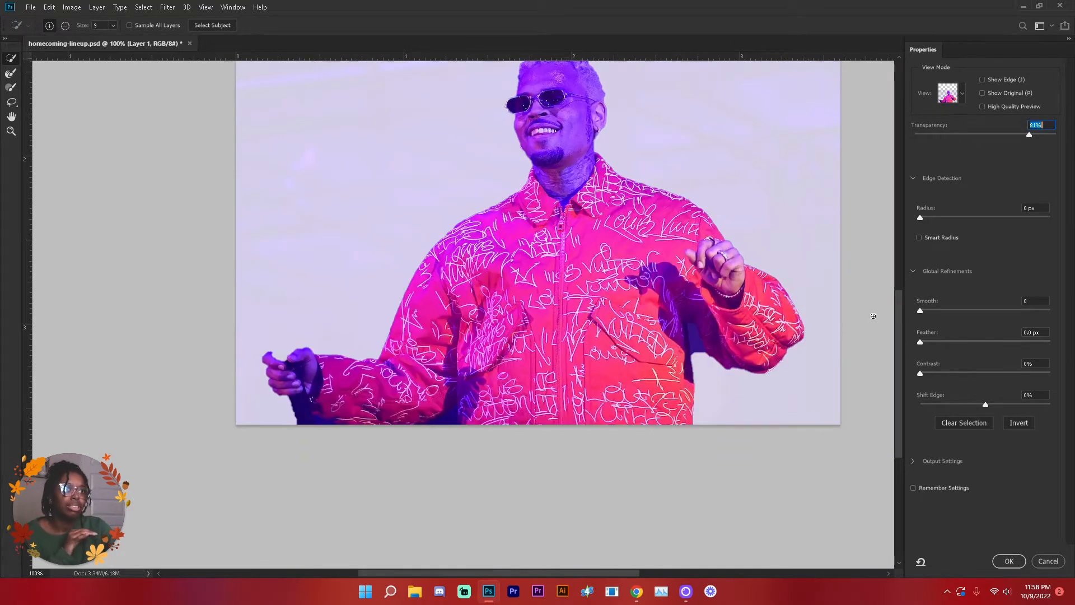
Refine the selection with Smooth at 16 and Contrast at 22%, and apply the refinement
{"action": "left_click_drag", "start_coordinate": [896, 318], "coordinate": [943, 315]}
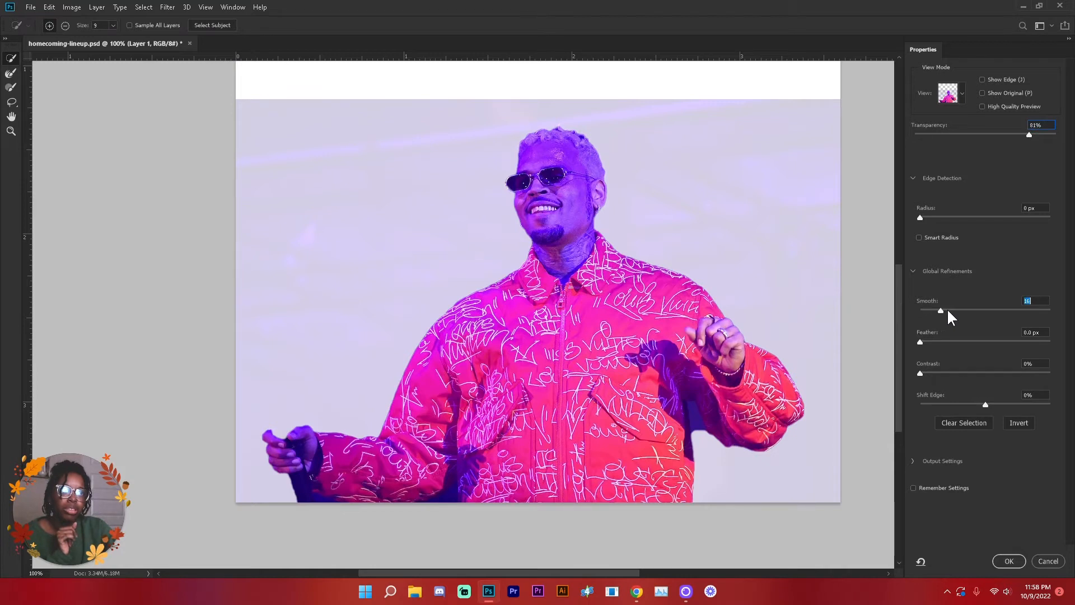
{"action": "left_click_drag", "start_coordinate": [932, 372], "coordinate": [949, 372]}
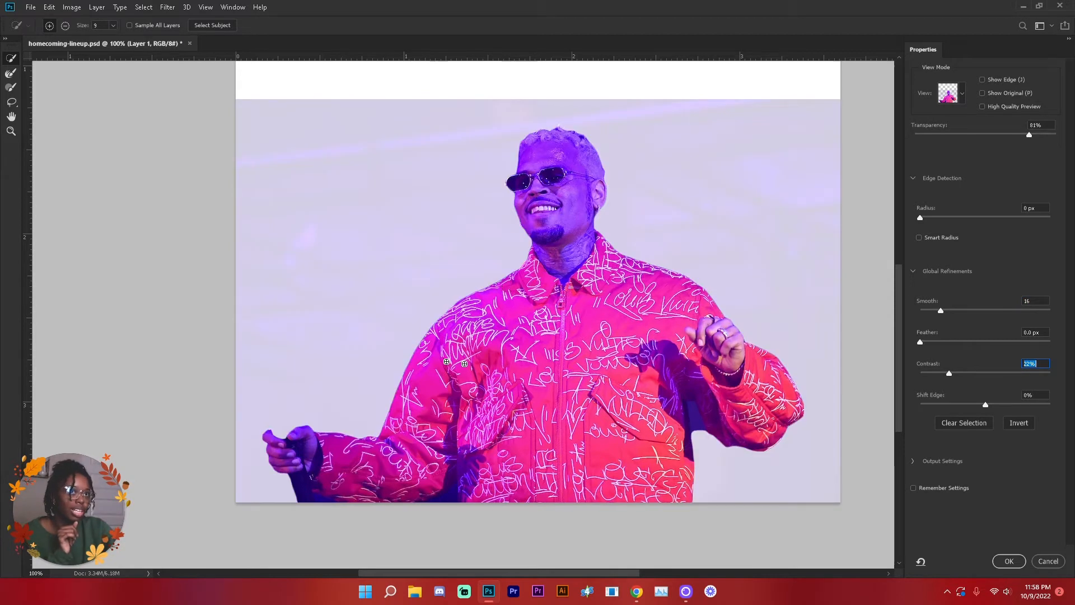
{"action": "left_click", "coordinate": [1007, 561]}
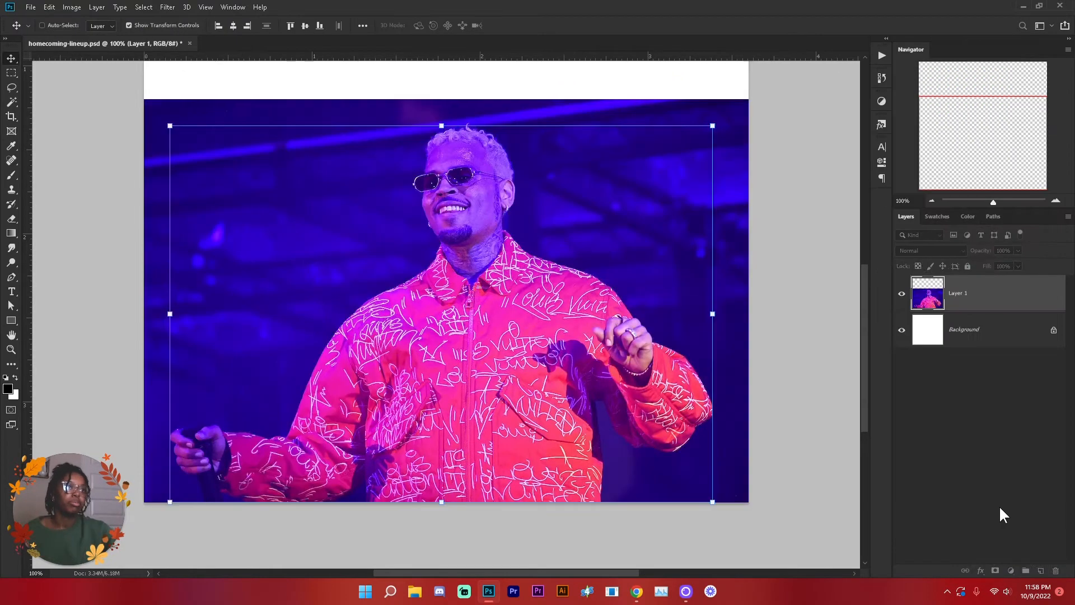
Mask out the photo's background with the refined selection and add a new empty layer above the cutout
{"action": "left_click", "coordinate": [996, 571]}
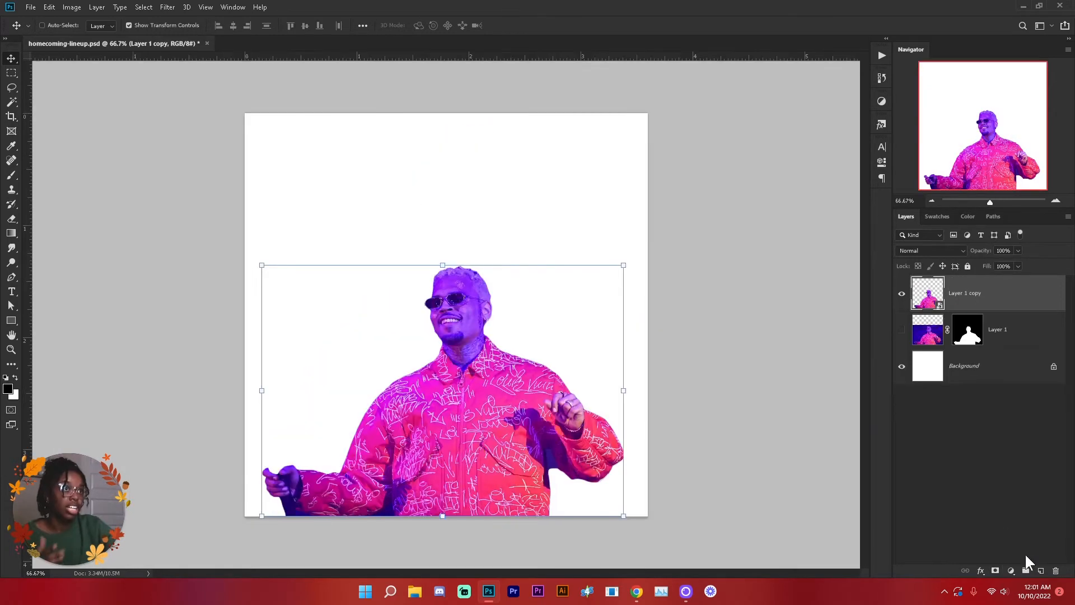
{"action": "left_click", "coordinate": [1041, 570]}
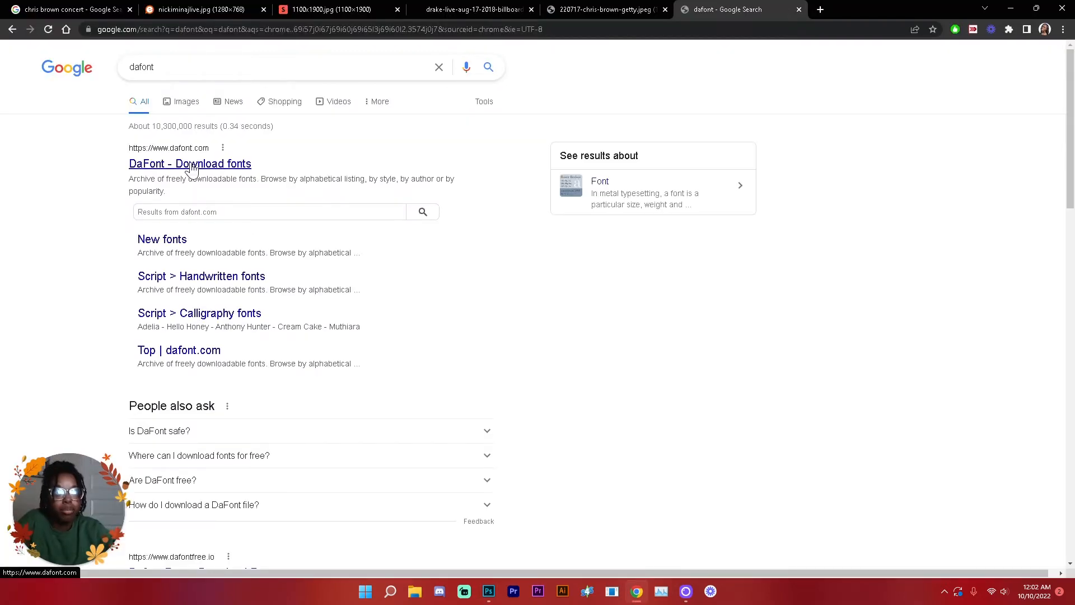
Open the DaFont website and search it for "college" fonts
{"action": "left_click", "coordinate": [190, 164]}
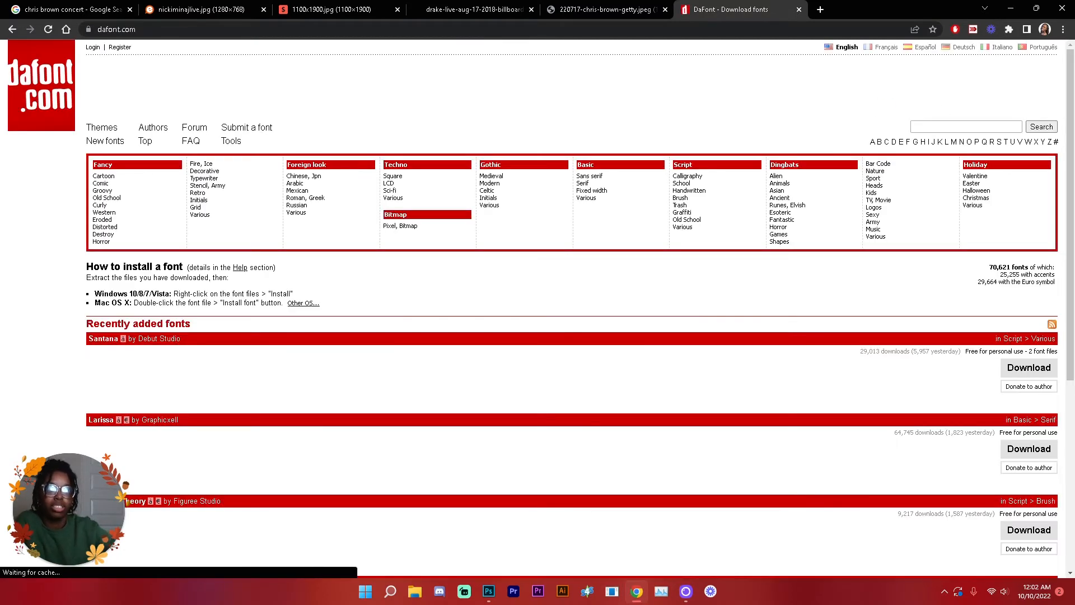
{"action": "type", "text": "colle"}
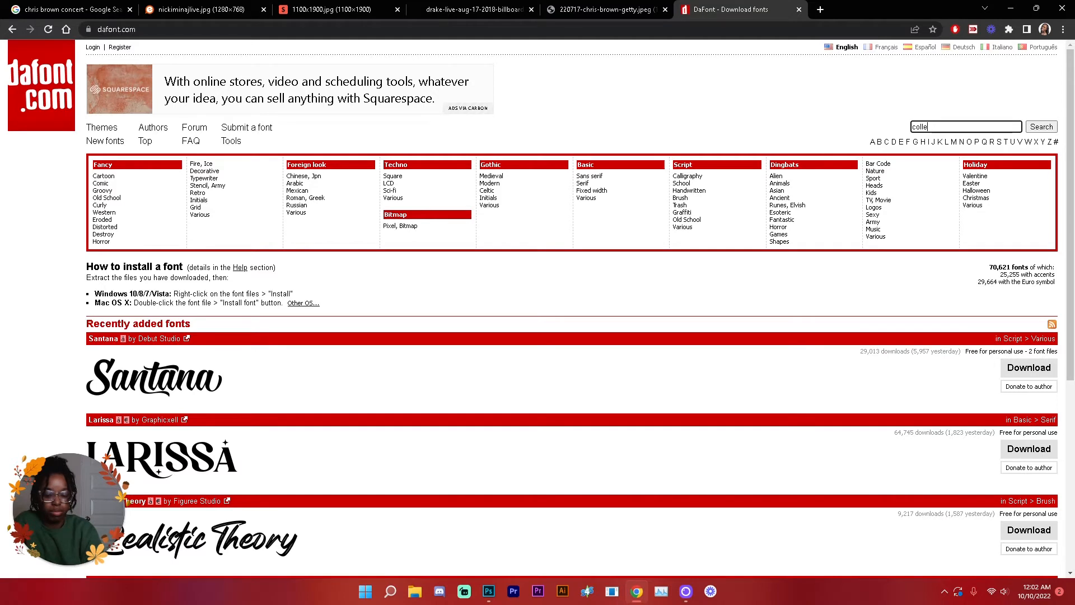
{"action": "type", "text": "ge"}
{"action": "key", "text": "Return"}
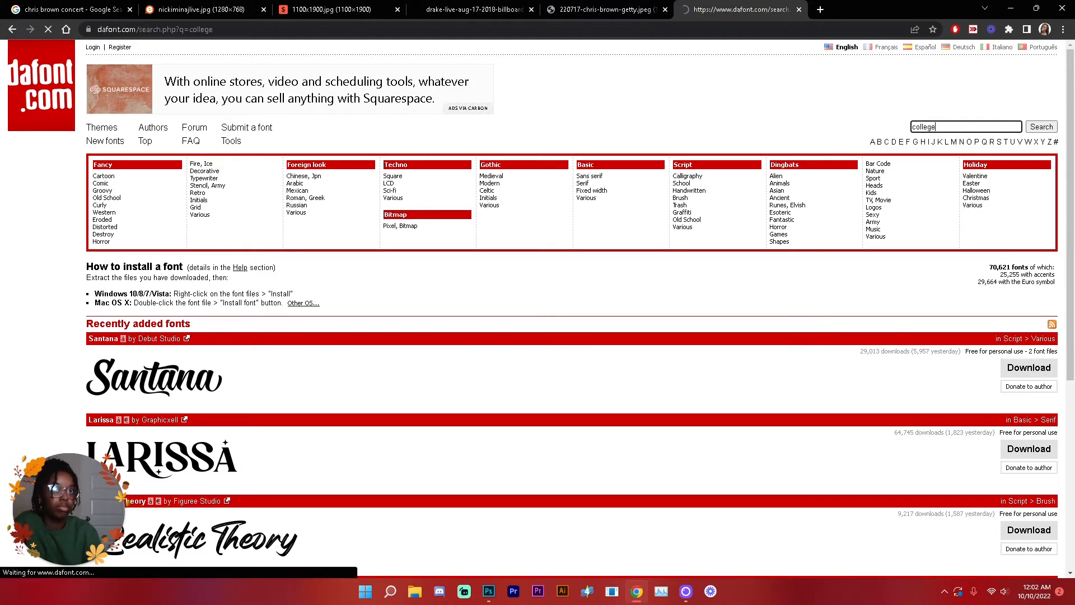
{"action": "scroll", "coordinate": [532, 351], "scroll_direction": "down", "scroll_amount": 5}
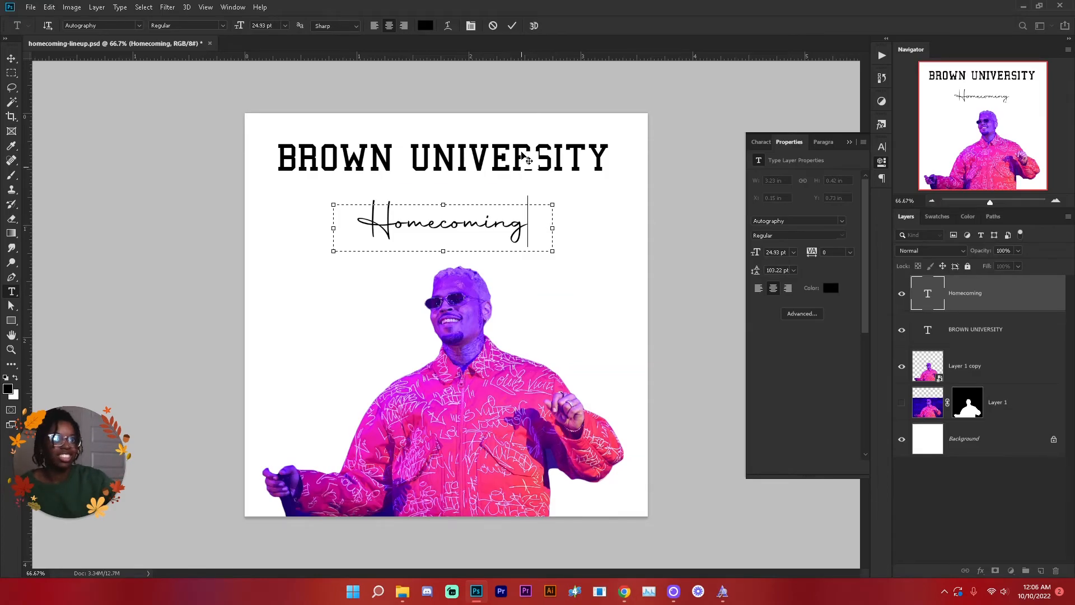
Commit the "Homecoming" text and move the outlined rectangle beneath it rightward to about X 326 px
{"action": "left_click", "coordinate": [512, 26]}
{"action": "key", "text": "v"}
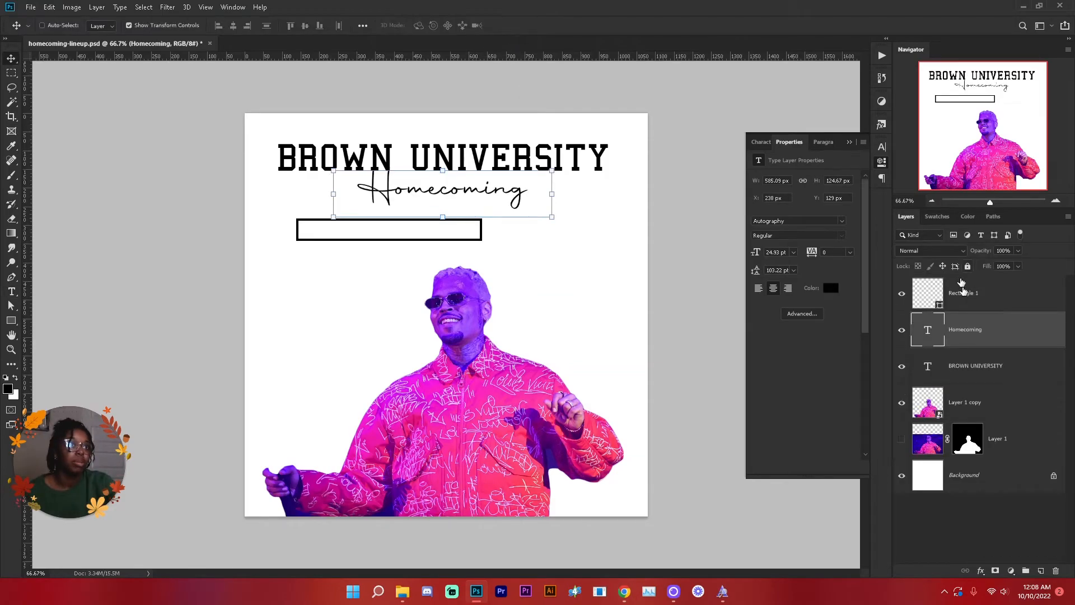
{"action": "left_click", "coordinate": [468, 240], "text": "ctrl"}
{"action": "left_click_drag", "start_coordinate": [522, 262], "coordinate": [588, 259]}
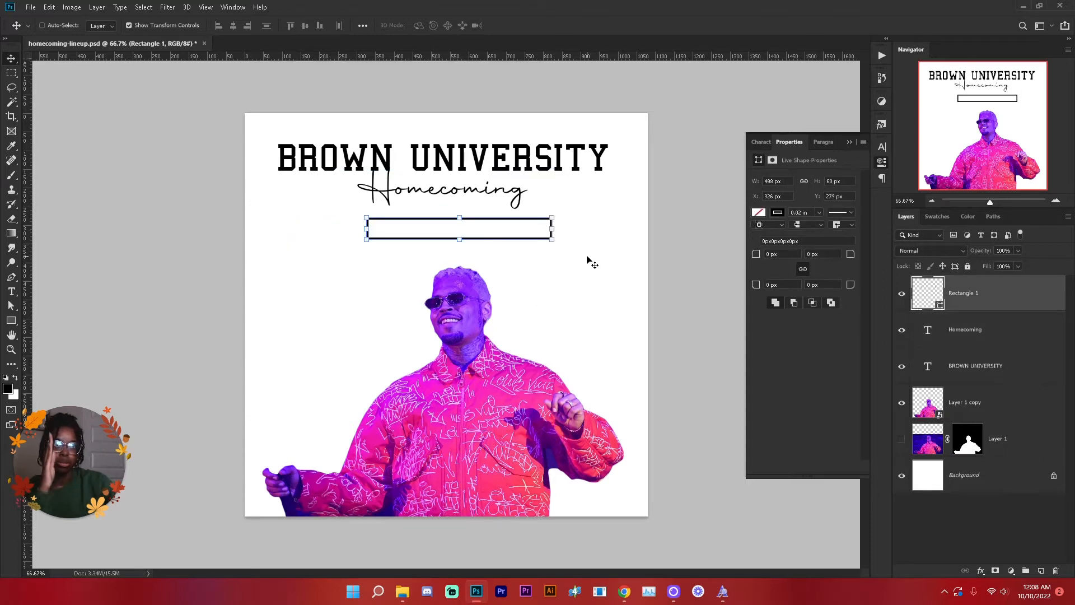
Center the rectangle horizontally on the canvas and nudge it 10 px up, closer to "Homecoming"
{"action": "left_click", "coordinate": [363, 26]}
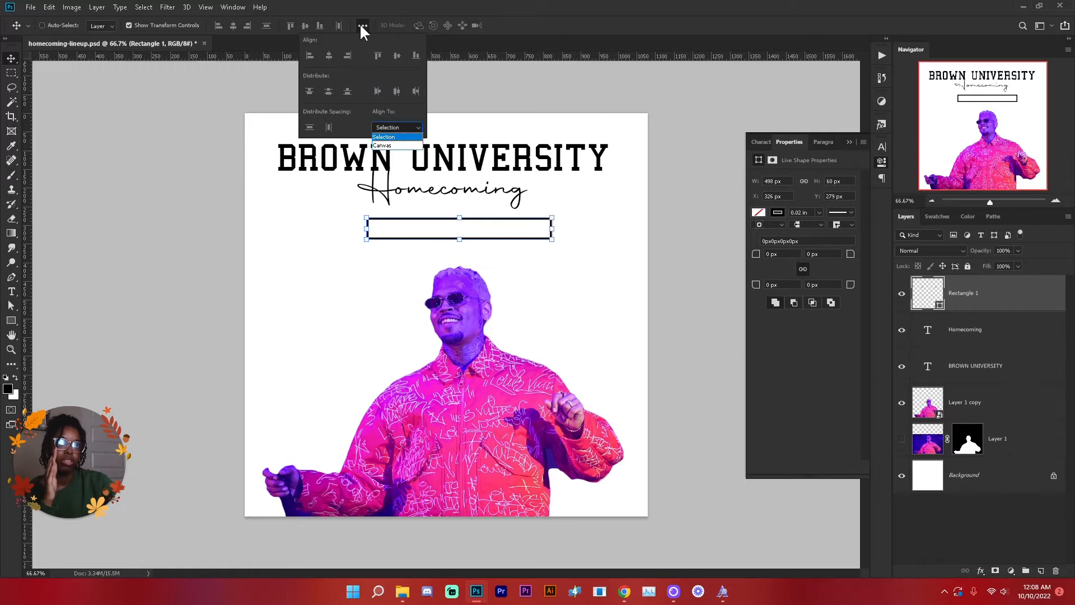
{"action": "left_click", "coordinate": [405, 146]}
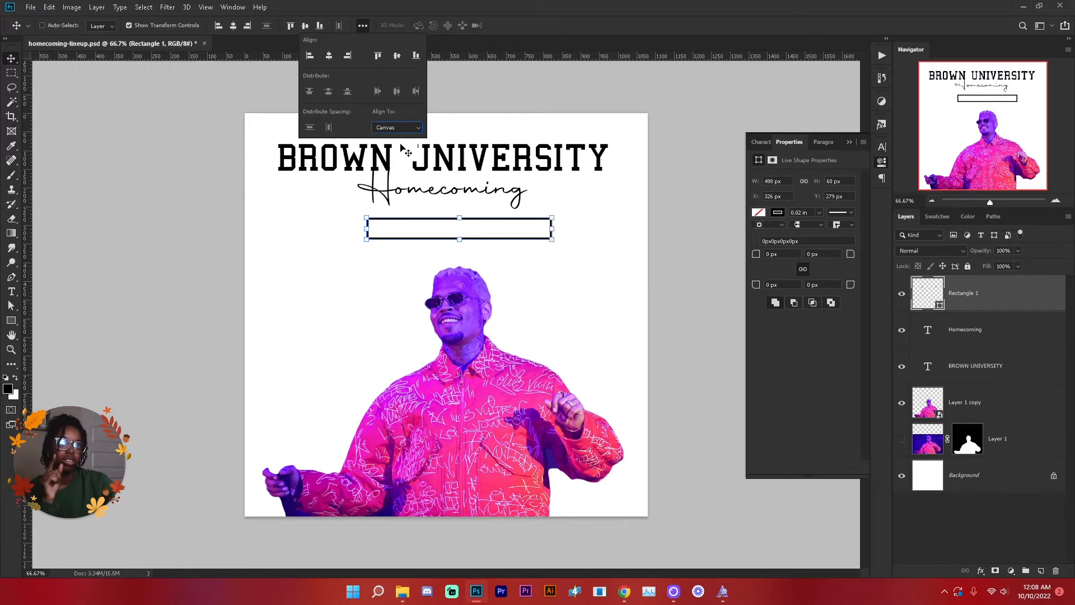
{"action": "left_click", "coordinate": [330, 56]}
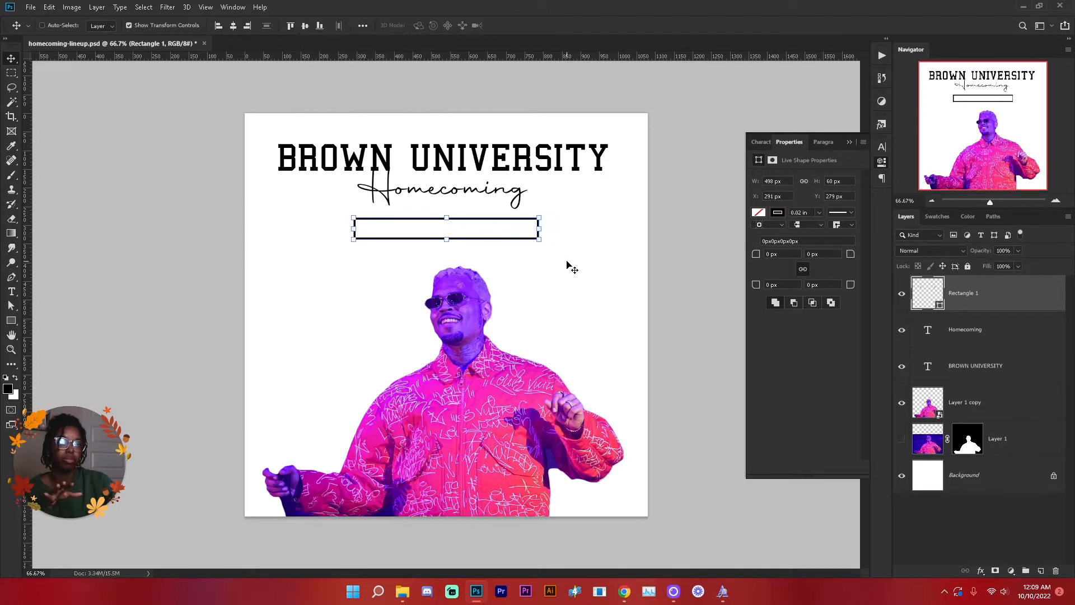
{"action": "key", "text": "shift+Up"}
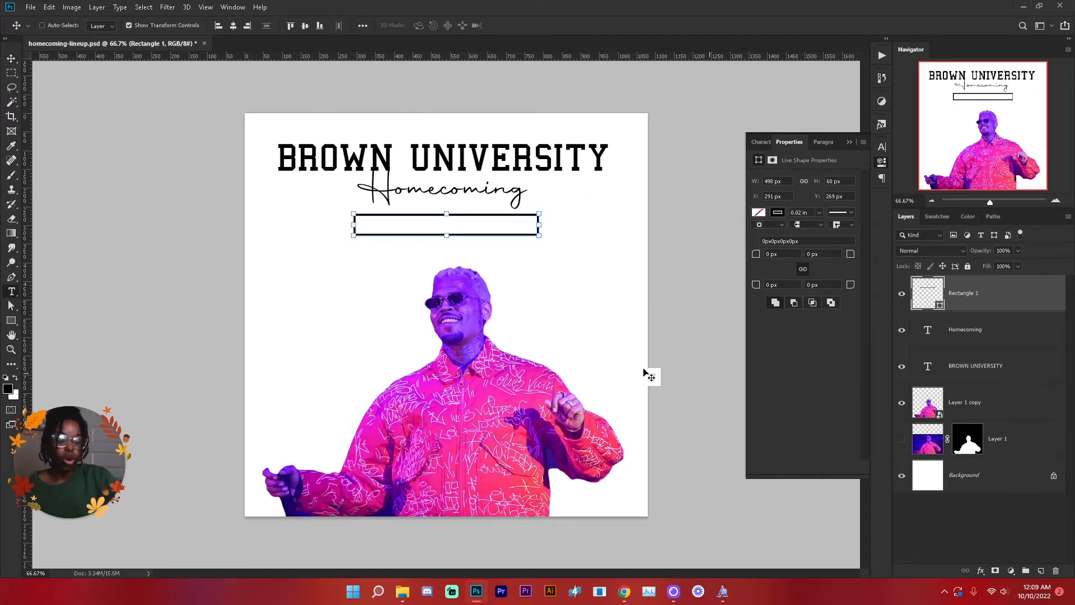
Add "BROWN UNIVERSITY" below the rectangle in 15 pt Avenir LT Std 95 Black and shrink the text box to fit the words
{"action": "key", "text": "t"}
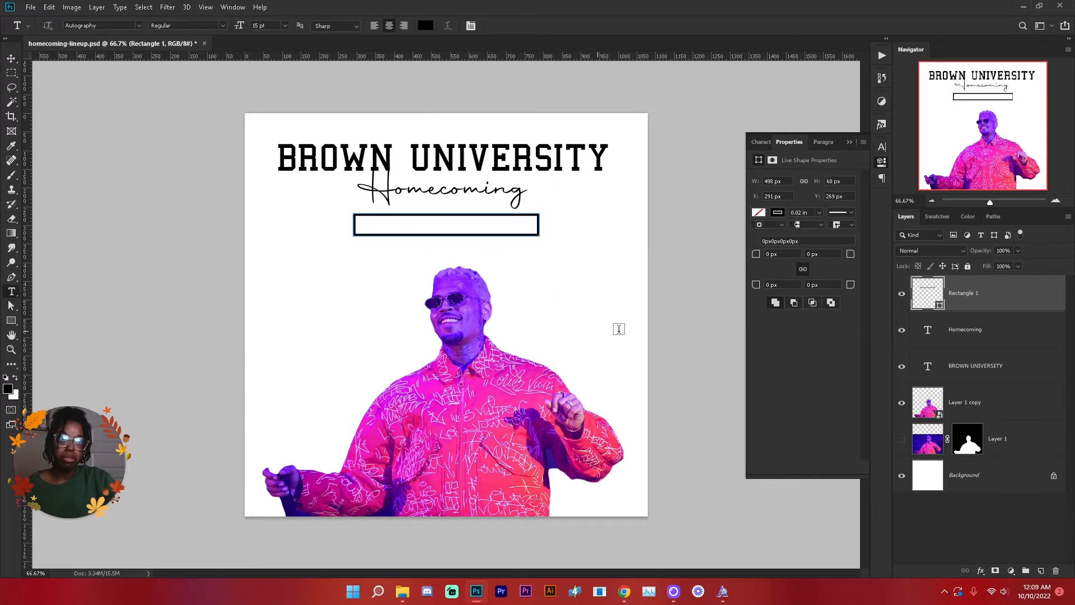
{"action": "left_click_drag", "start_coordinate": [284, 259], "coordinate": [619, 331]}
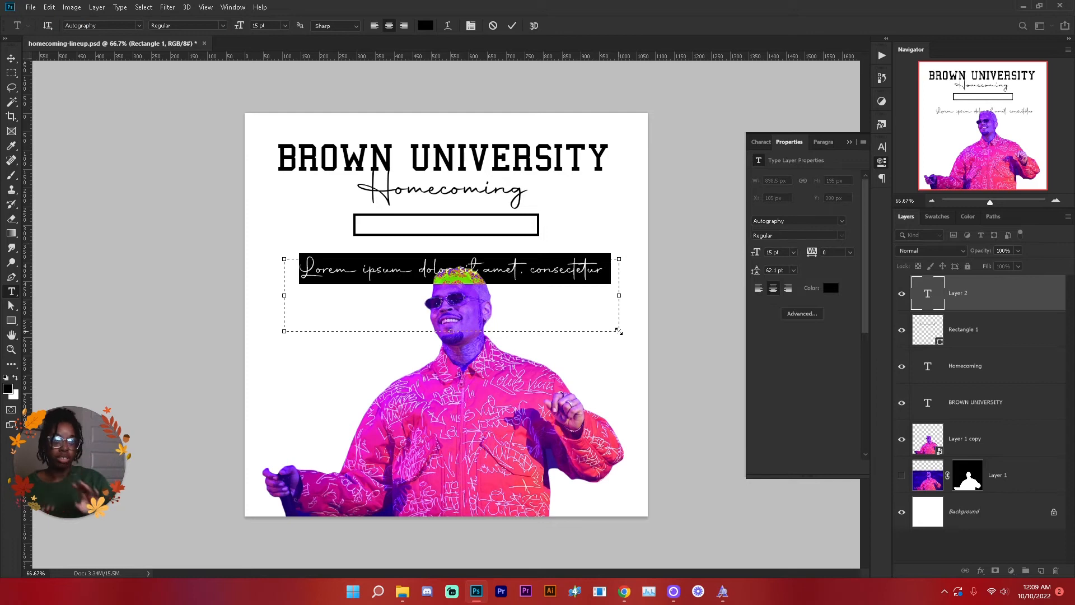
{"action": "type", "text": "BROWN UNIVERSITY"}
{"action": "left_click_drag", "start_coordinate": [619, 331], "coordinate": [619, 283]}
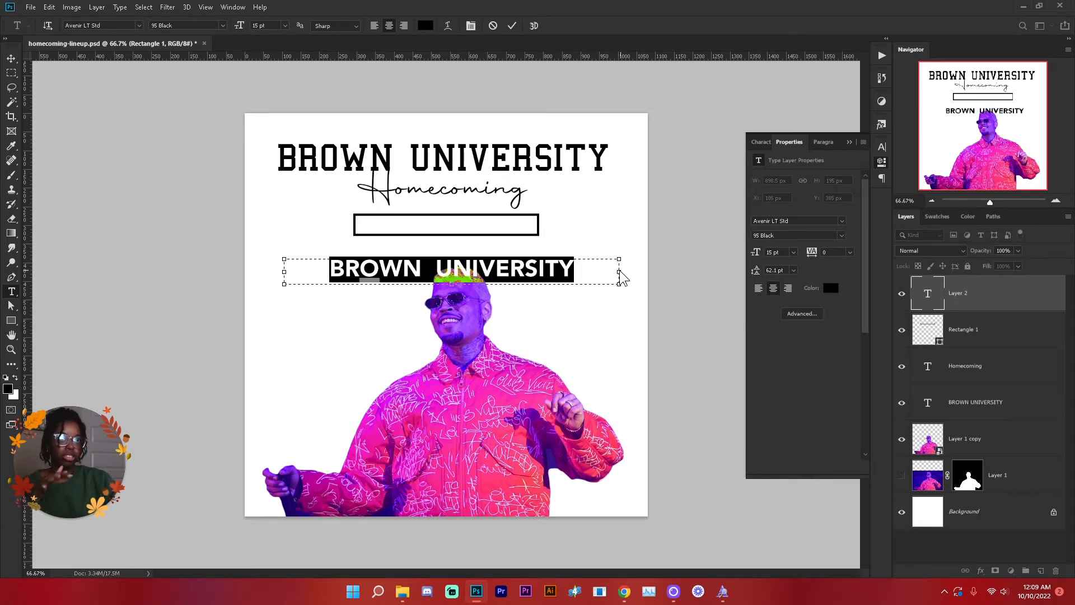
{"action": "left_click_drag", "start_coordinate": [619, 271], "coordinate": [583, 272]}
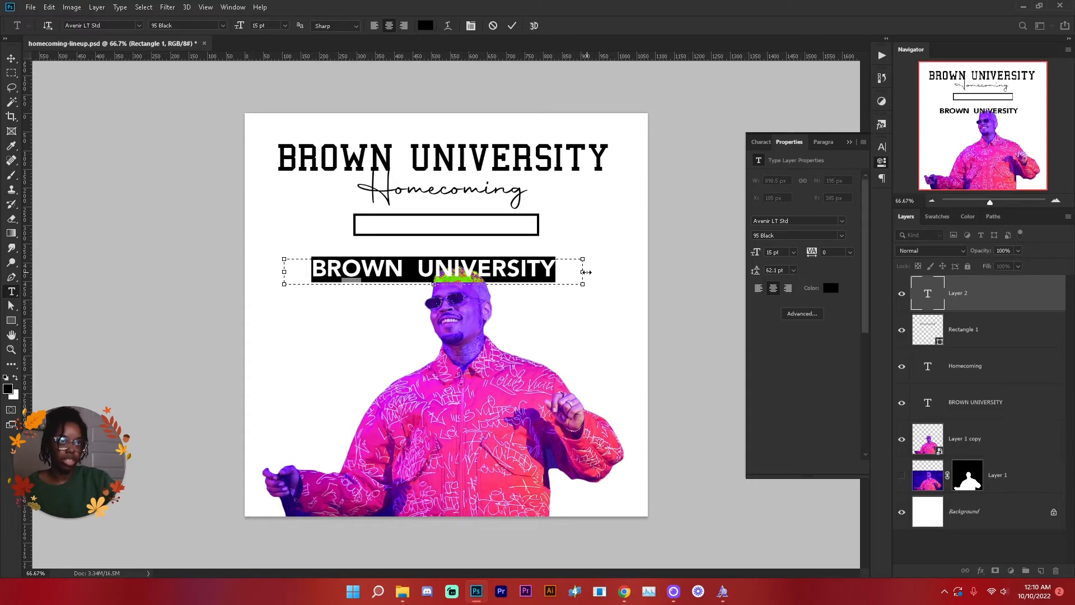
{"action": "left_click_drag", "start_coordinate": [583, 272], "coordinate": [568, 271]}
{"action": "left_click_drag", "start_coordinate": [561, 271], "coordinate": [561, 271]}
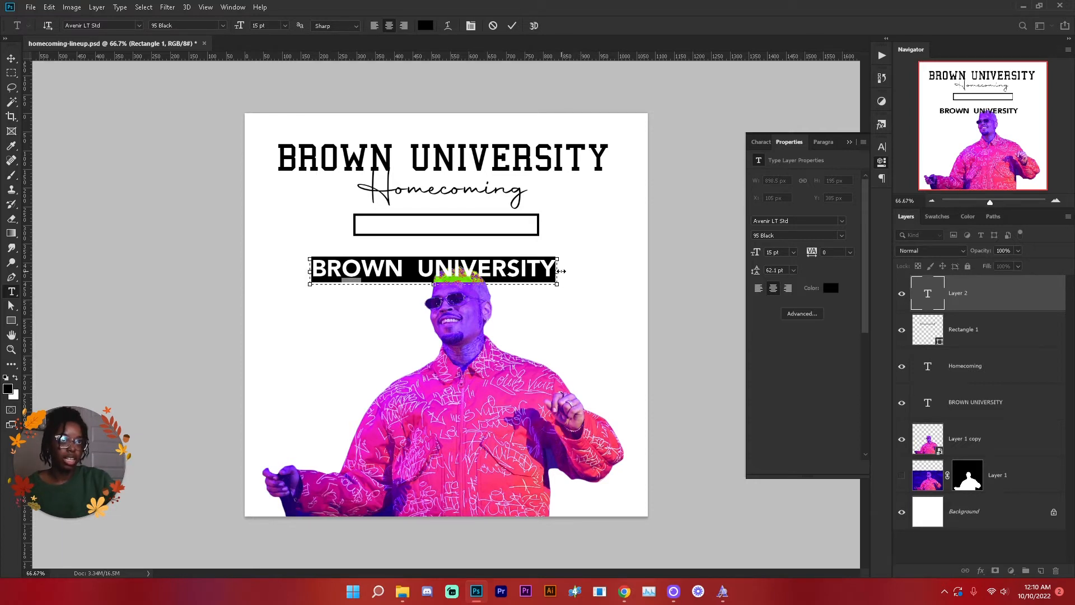
{"action": "left_click", "coordinate": [512, 26]}
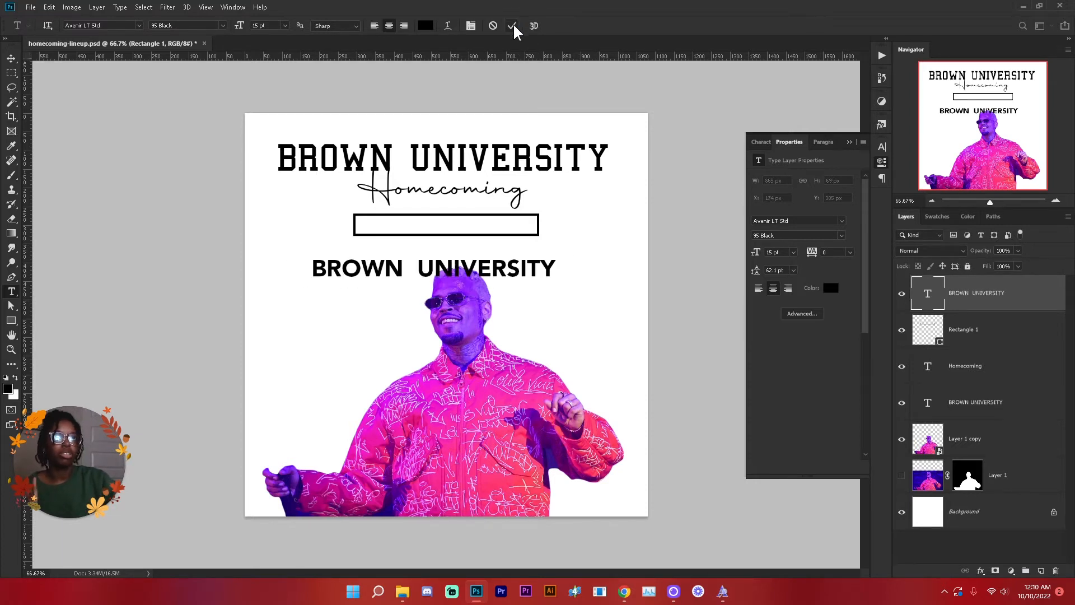
Scale the "BROWN UNIVERSITY SPECIAL GUEST" text down to 6.05 pt and fit it inside the outlined rectangle
{"action": "key", "text": "v"}
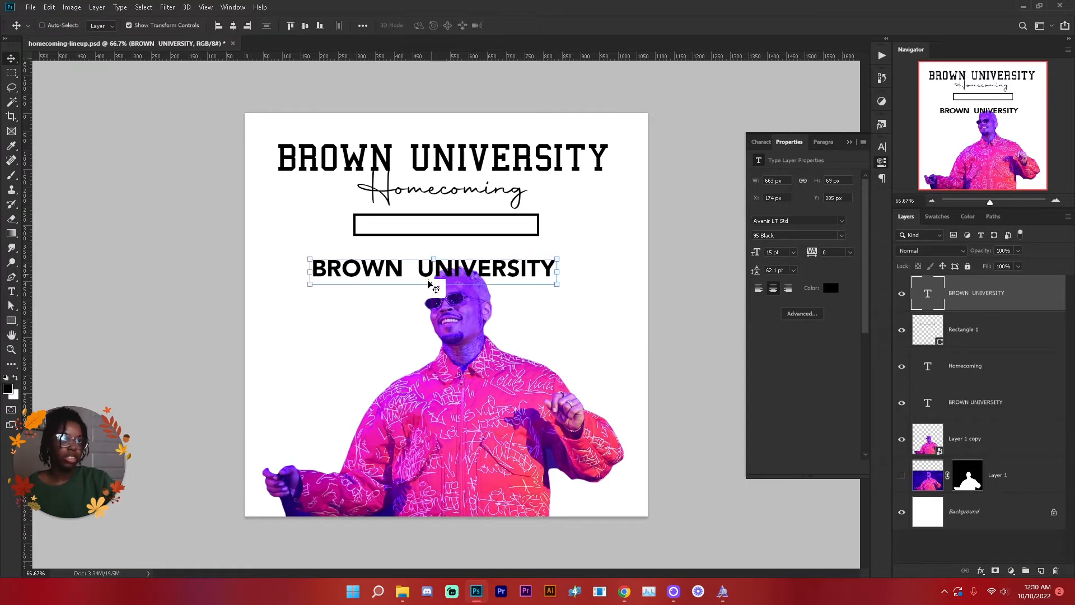
{"action": "left_click_drag", "start_coordinate": [435, 284], "coordinate": [434, 272]}
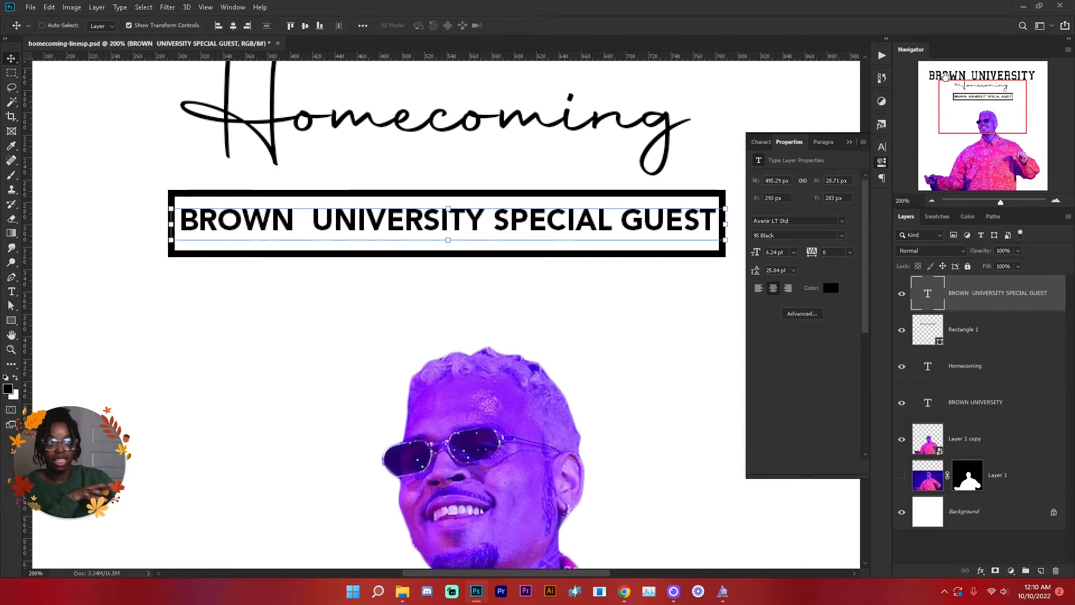
{"action": "left_click", "coordinate": [233, 7]}
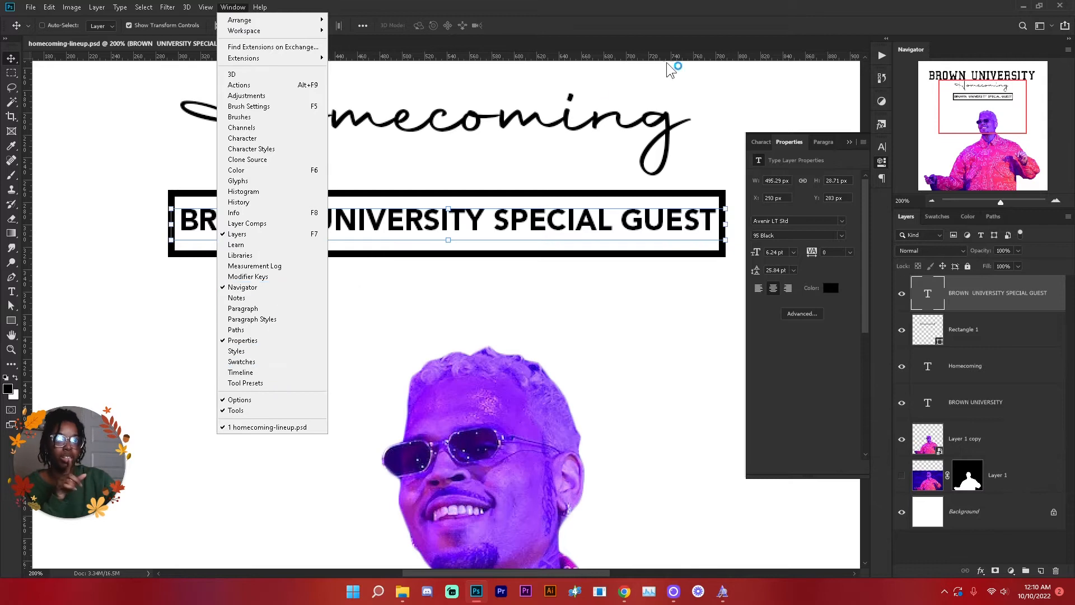
{"action": "left_click", "coordinate": [722, 21]}
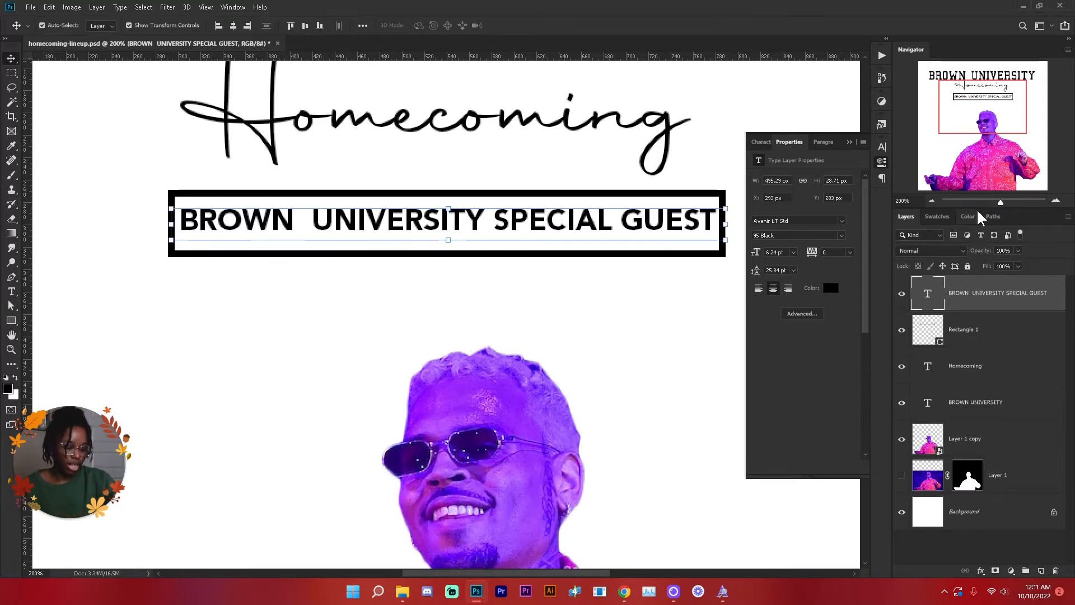
{"action": "key", "text": "ctrl+plus"}
{"action": "key", "text": "ctrl+minus"}
{"action": "left_click_drag", "start_coordinate": [983, 115], "coordinate": [977, 110]}
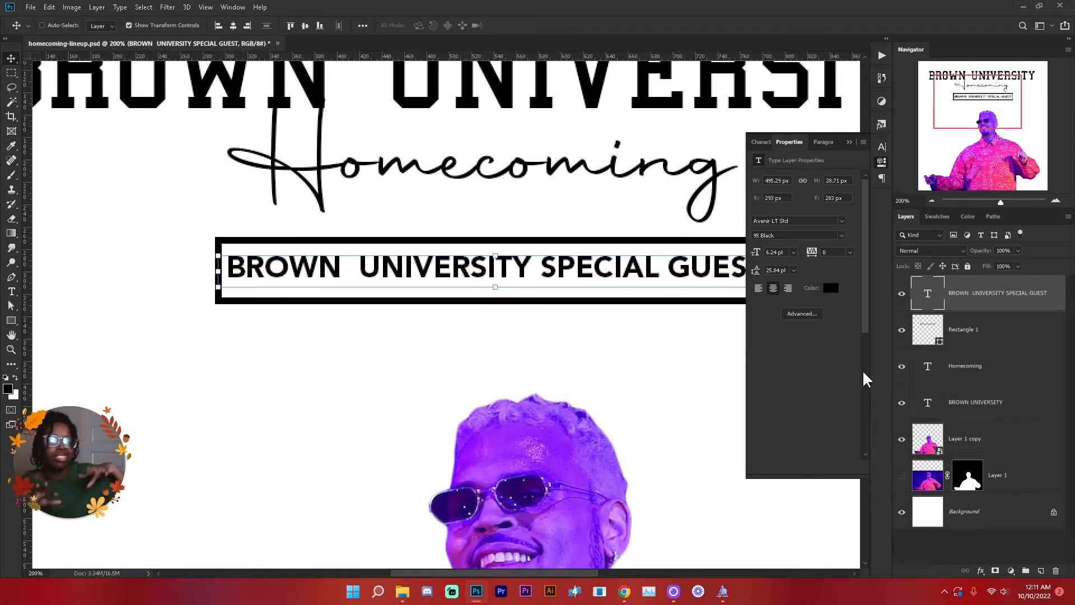
{"action": "left_click_drag", "start_coordinate": [688, 271], "coordinate": [681, 271]}
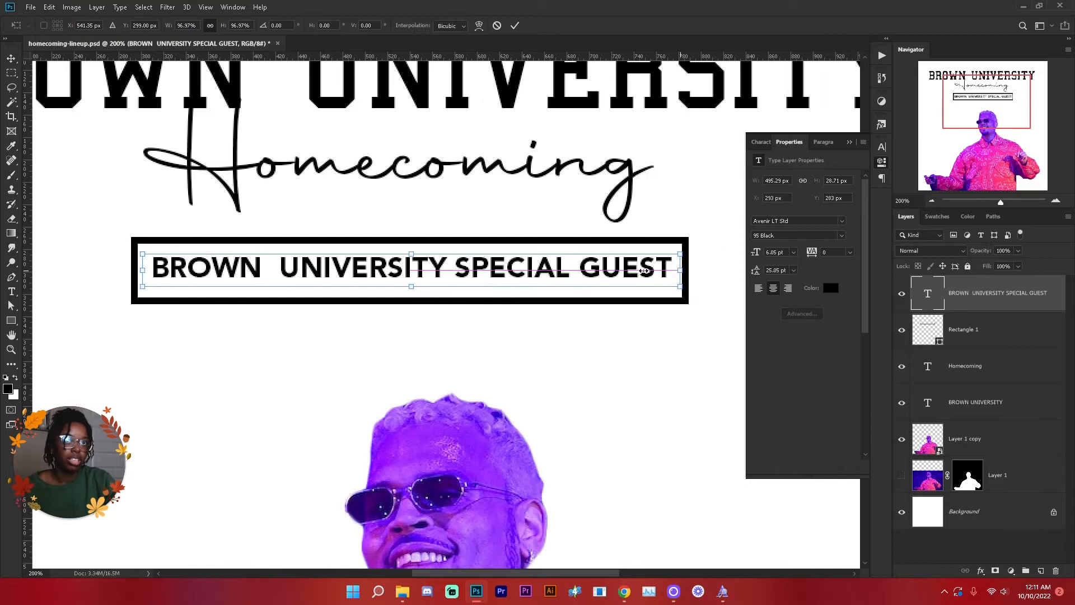
{"action": "key", "text": "shift+Down"}
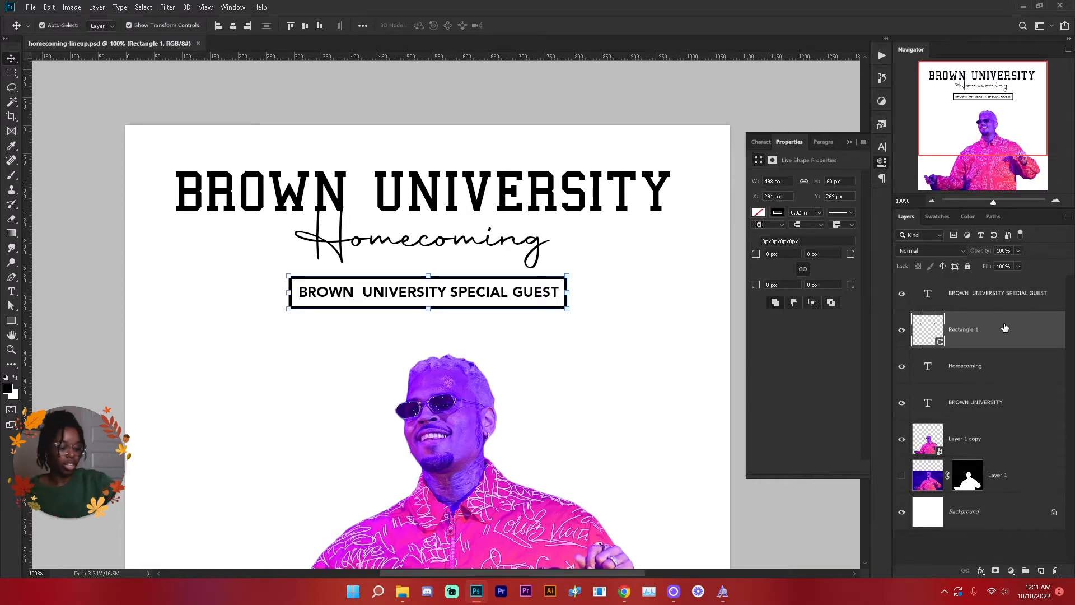
Duplicate the special guest text to the left of the performer's head and change it to left-aligned "MON / OCT 10TH"
{"action": "key", "text": "ctrl+minus"}
{"action": "left_click_drag", "start_coordinate": [484, 229], "coordinate": [390, 275]}
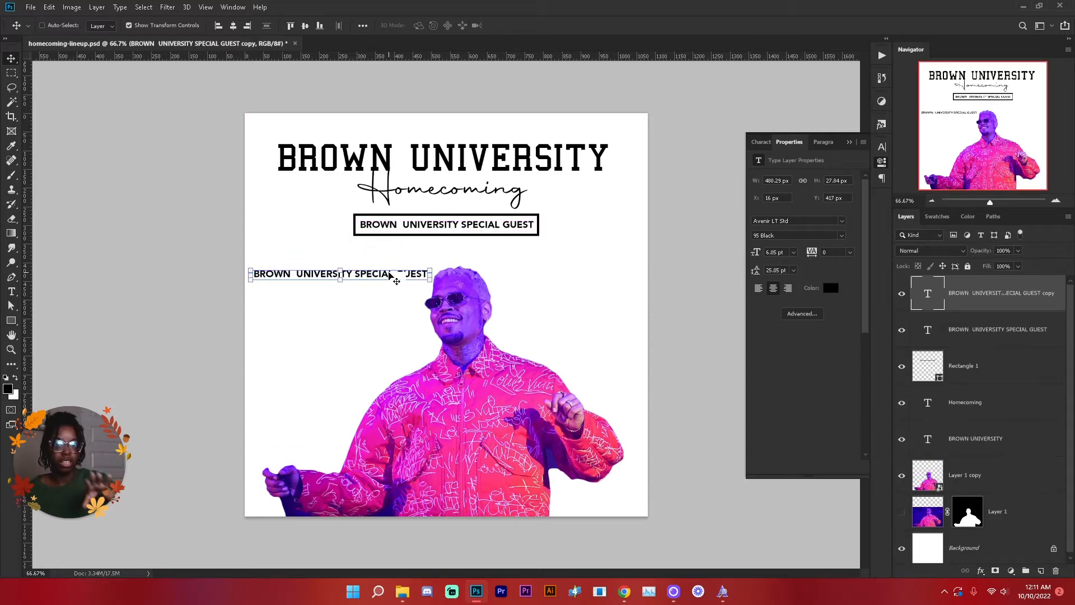
{"action": "double_click", "coordinate": [391, 274]}
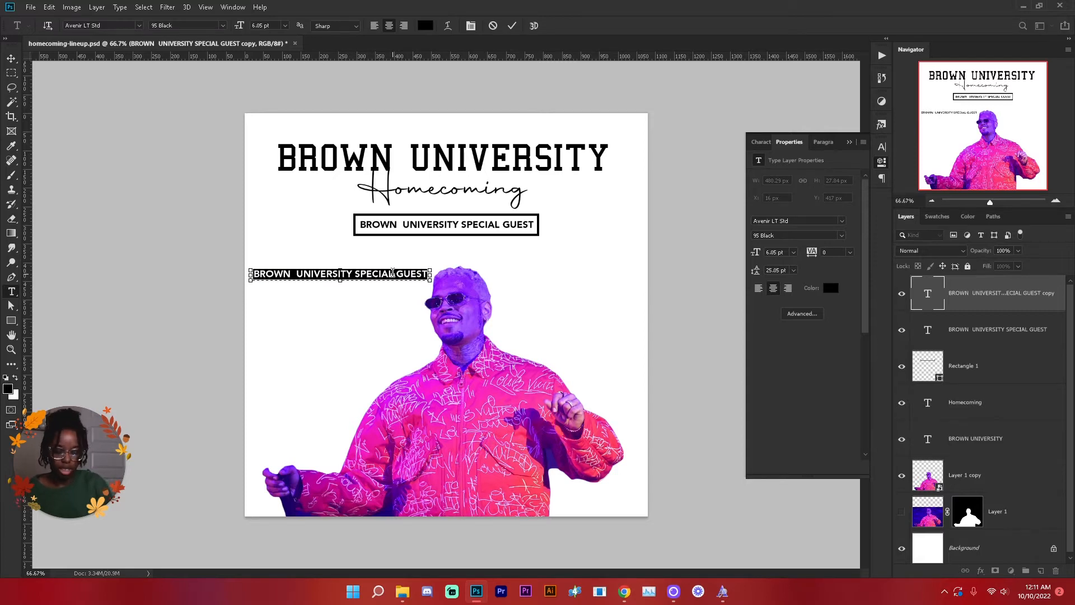
{"action": "type", "text": "MON"}
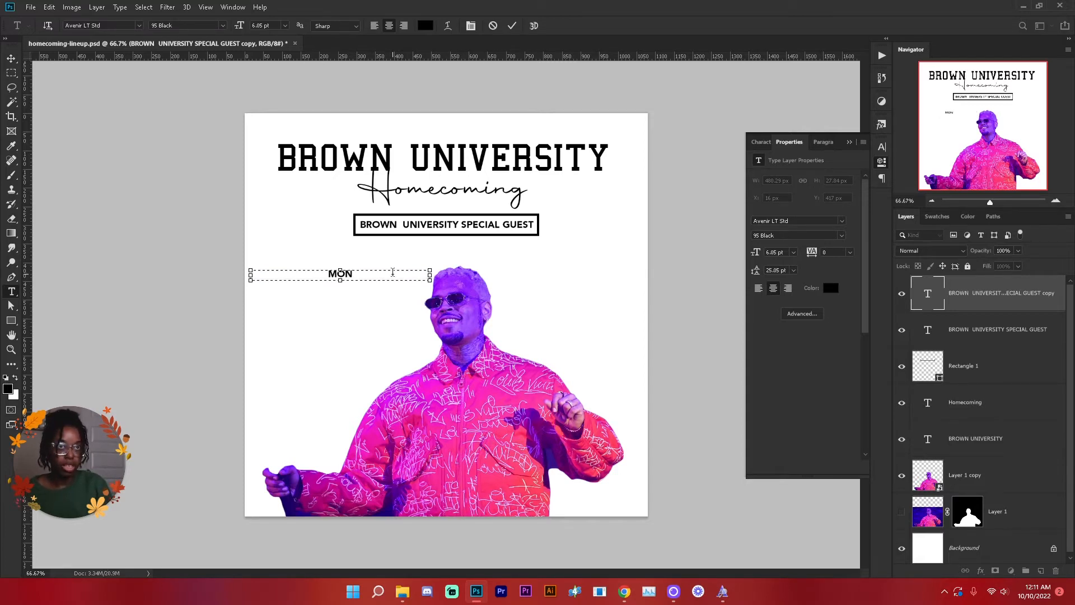
{"action": "key", "text": "ctrl+a"}
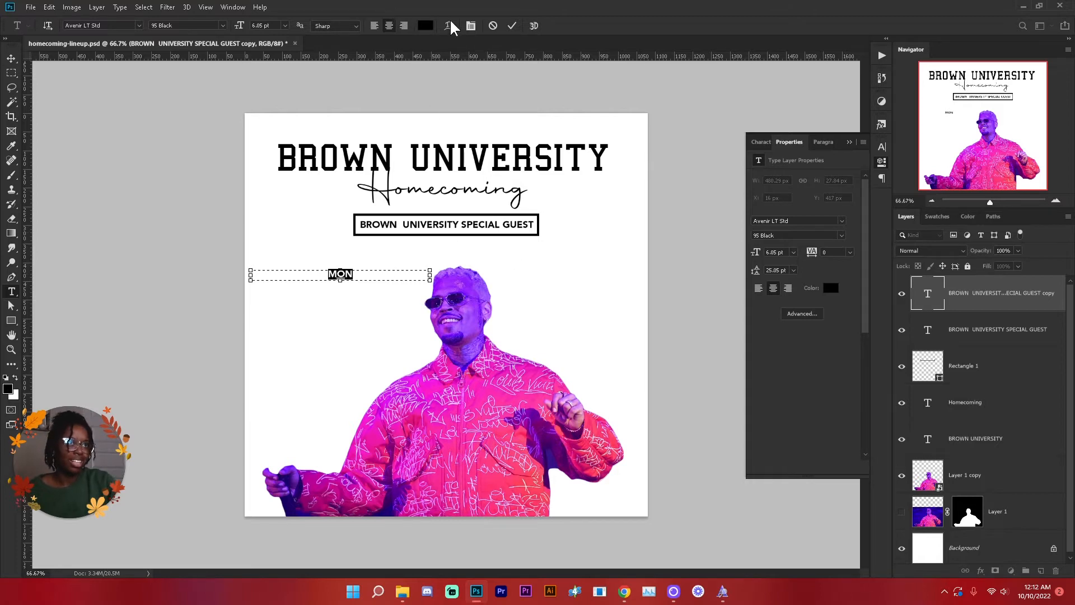
{"action": "left_click", "coordinate": [375, 26]}
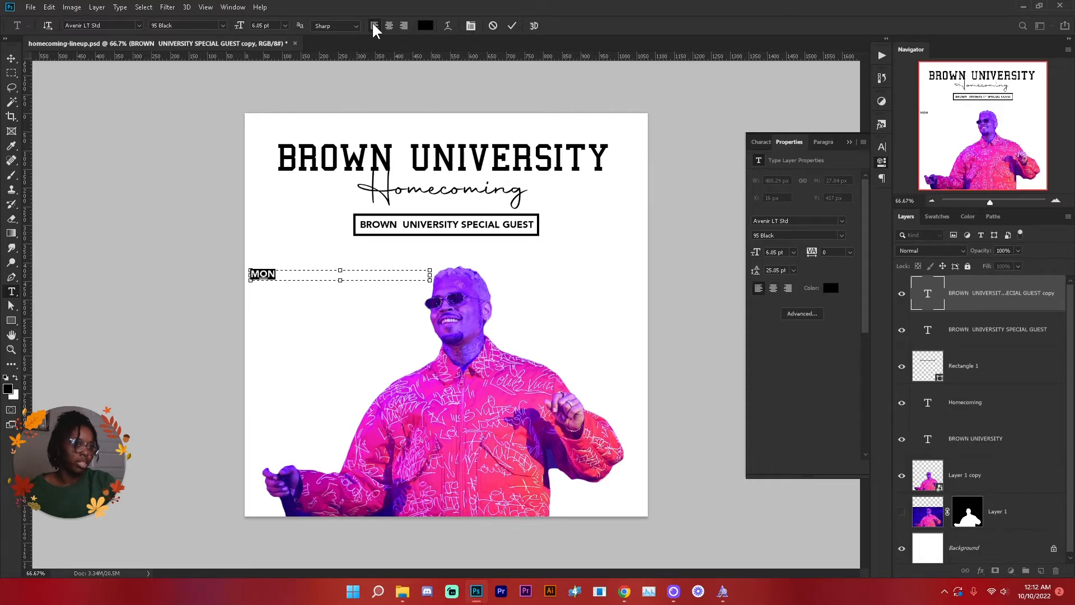
{"action": "key", "text": "Right"}
{"action": "type", "text": "/ OCT 10TH"}
Add "TUE / OCT 11TH" and "WED / OCT 12TH" as copies below the Monday date, and duplicate all three dates to the performer's other side
{"action": "left_click_drag", "start_coordinate": [287, 274], "coordinate": [287, 375]}
{"action": "type", "text": "TUE / OCT 11THWED / OCT 12TH"}
{"action": "left_click", "coordinate": [971, 365], "text": "shift"}
{"action": "left_click_drag", "start_coordinate": [288, 328], "coordinate": [589, 328]}
Change the three copied dates to "THU / OCT 13TH", "FRI / OCT 14TH" and "SAT / OCT 15TH", and save the document
{"action": "double_click", "coordinate": [596, 271]}
{"action": "type", "text": "THU / OCT 13TH"}
{"action": "double_click", "coordinate": [589, 325]}
{"action": "type", "text": "FRI / OCT 14"}
{"action": "double_click", "coordinate": [588, 375]}
{"action": "type", "text": "SAT / OCT 15TH"}
{"action": "key", "text": "ctrl+s"}
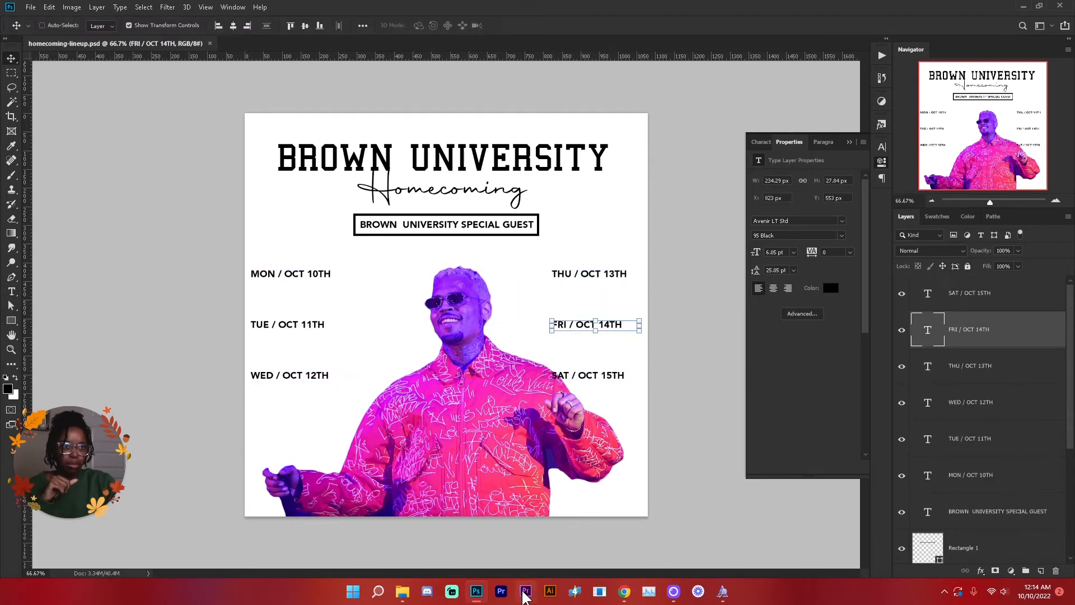
Switch to Chrome and browse image results for "people at party background" in a new tab
{"action": "mouse_move", "coordinate": [627, 598]}
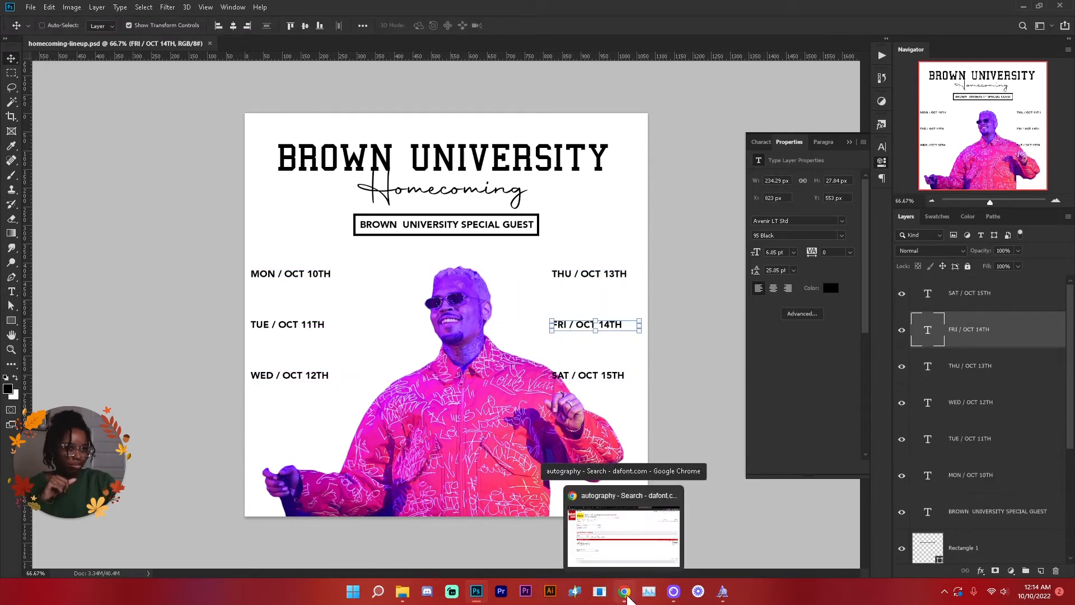
{"action": "left_click", "coordinate": [627, 598]}
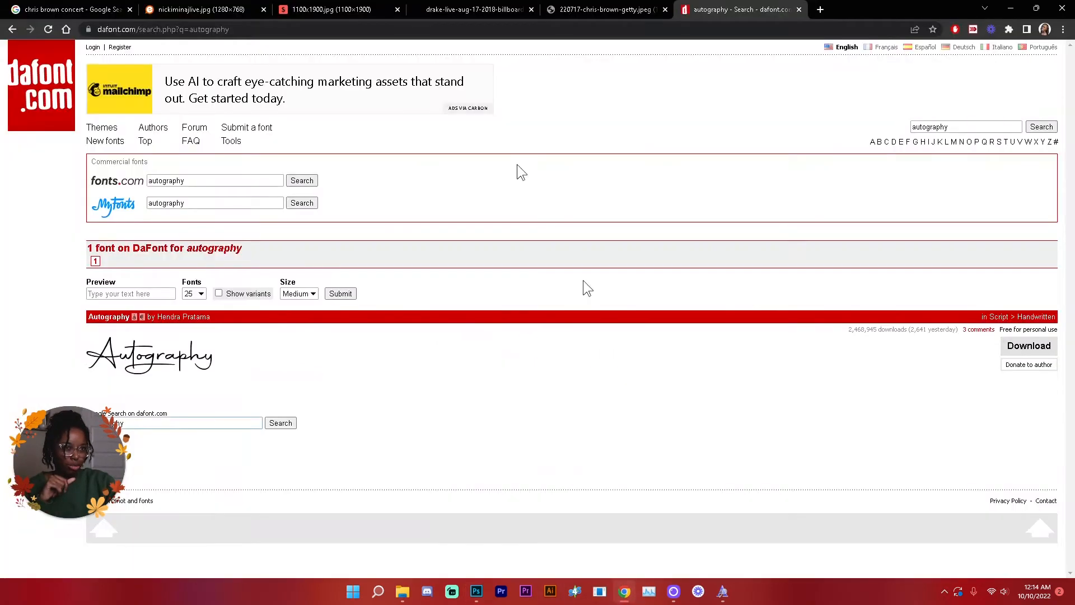
{"action": "left_click", "coordinate": [818, 10]}
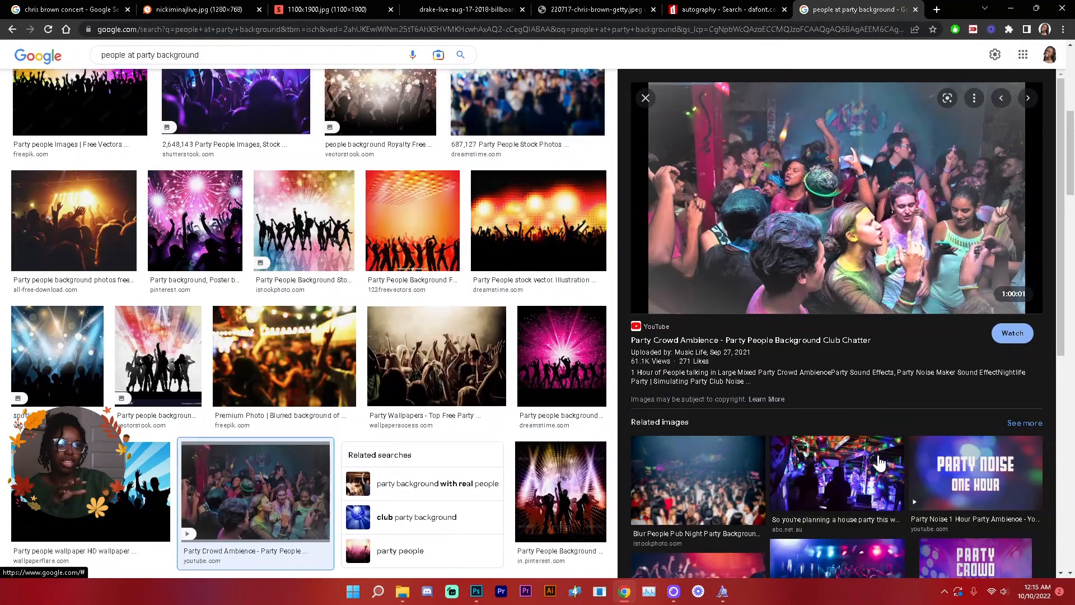
{"action": "scroll", "coordinate": [879, 464], "scroll_direction": "down", "scroll_amount": 2}
{"action": "scroll", "coordinate": [880, 464], "scroll_direction": "down", "scroll_amount": 2}
{"action": "scroll", "coordinate": [879, 464], "scroll_direction": "down", "scroll_amount": 2}
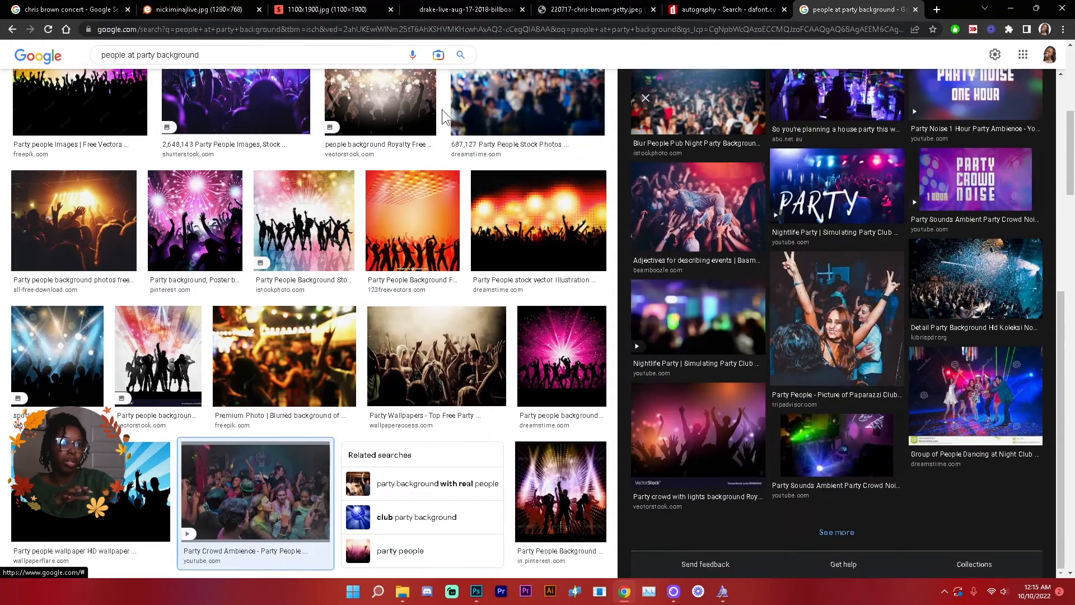
Search the image results for "nightclub setting" and browse them for a suitable party background
{"action": "left_click_drag", "start_coordinate": [204, 55], "coordinate": [56, 56]}
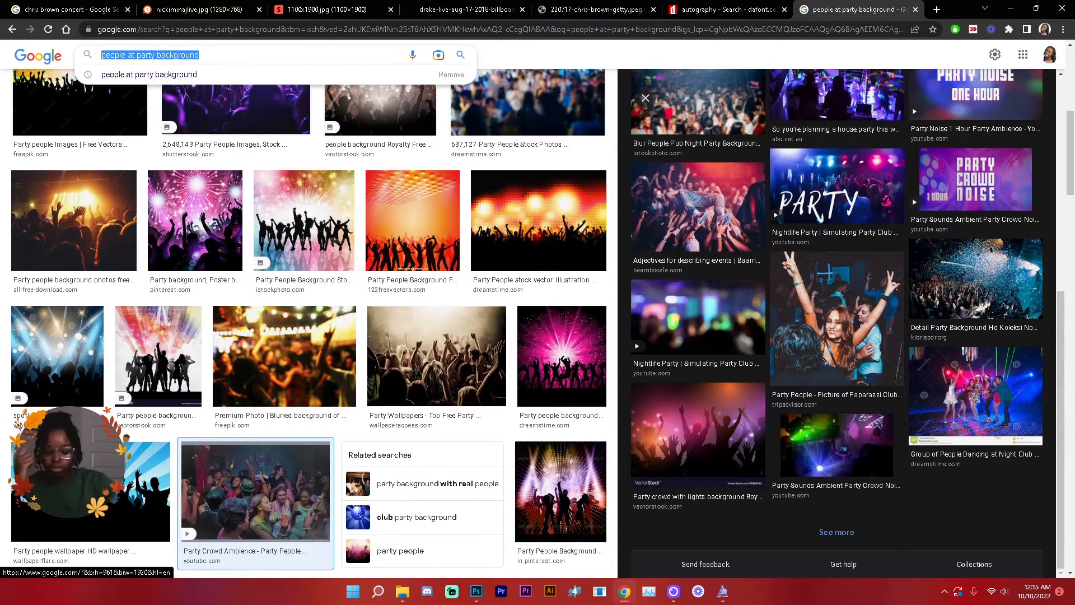
{"action": "type", "text": "club setti"}
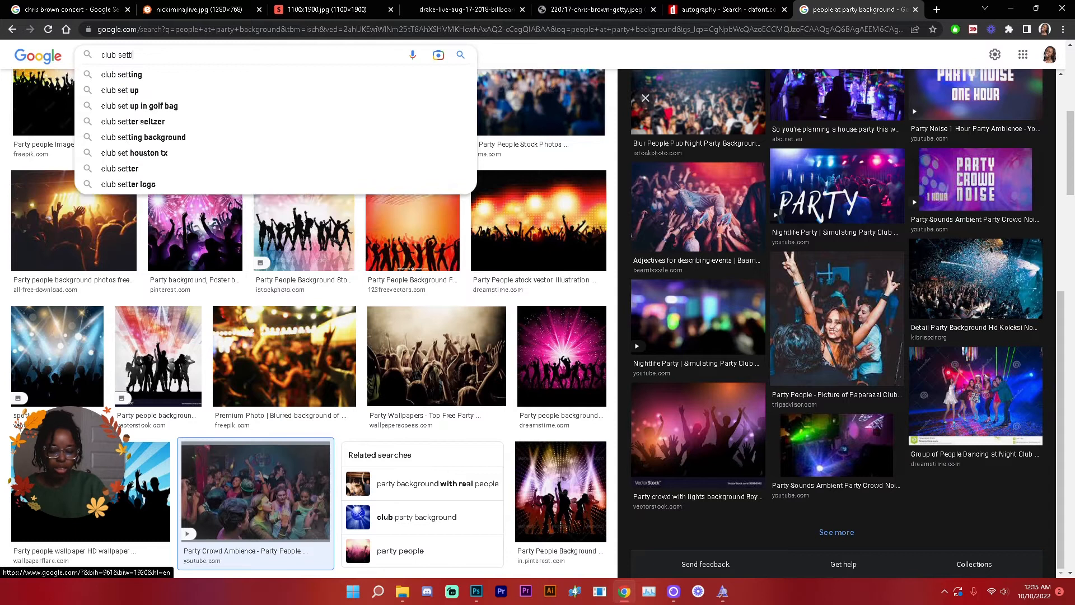
{"action": "key", "text": "ctrl+a"}
{"action": "type", "text": "nightclub"}
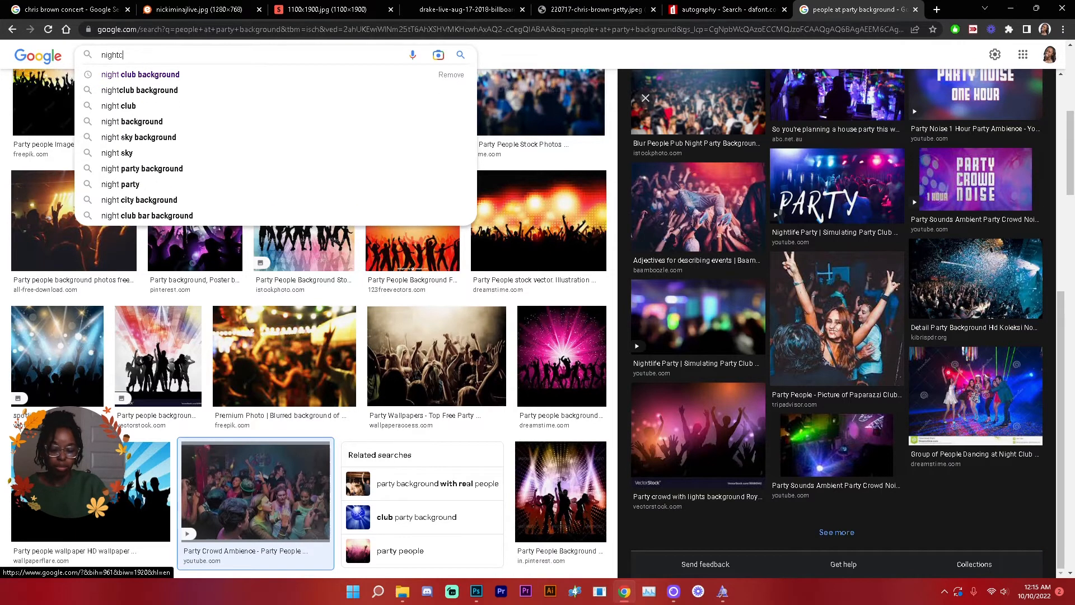
{"action": "type", "text": " setting"}
{"action": "key", "text": "Return"}
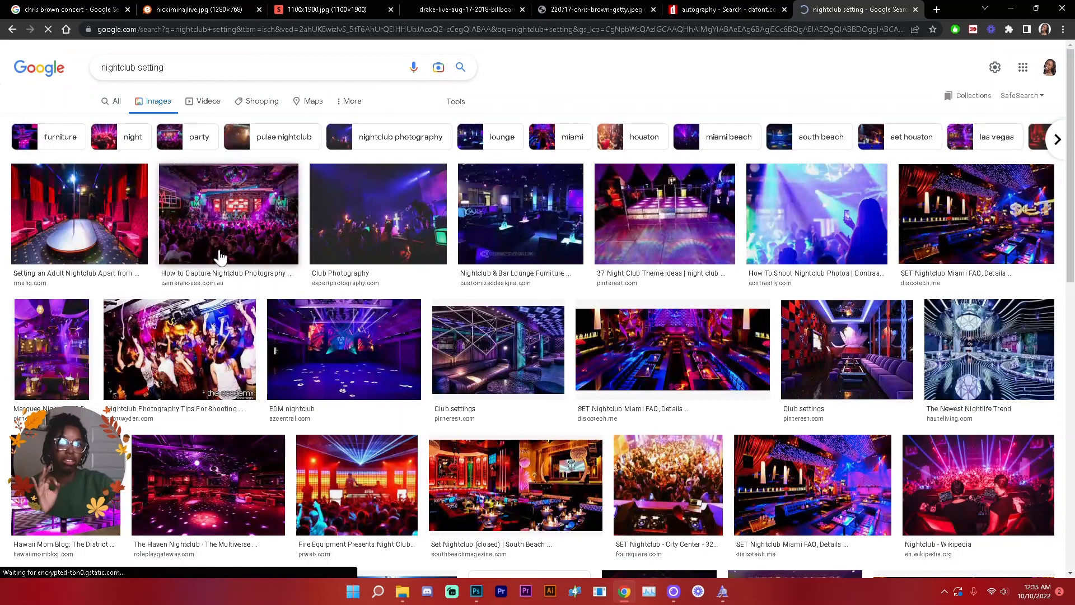
{"action": "scroll", "coordinate": [535, 368], "scroll_direction": "down", "scroll_amount": 5}
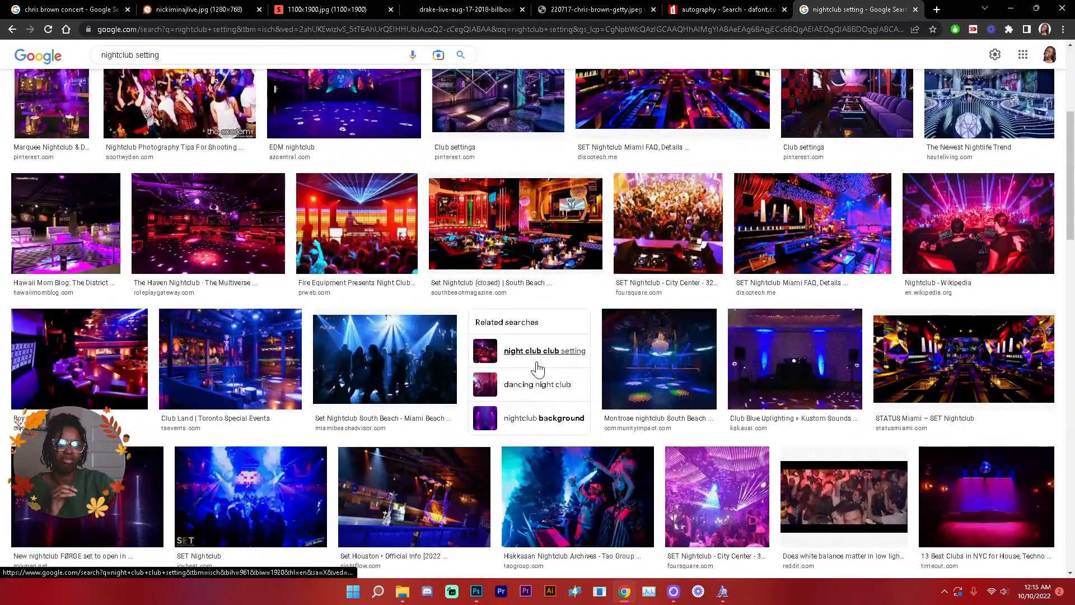
{"action": "scroll", "coordinate": [537, 367], "scroll_direction": "down", "scroll_amount": 5}
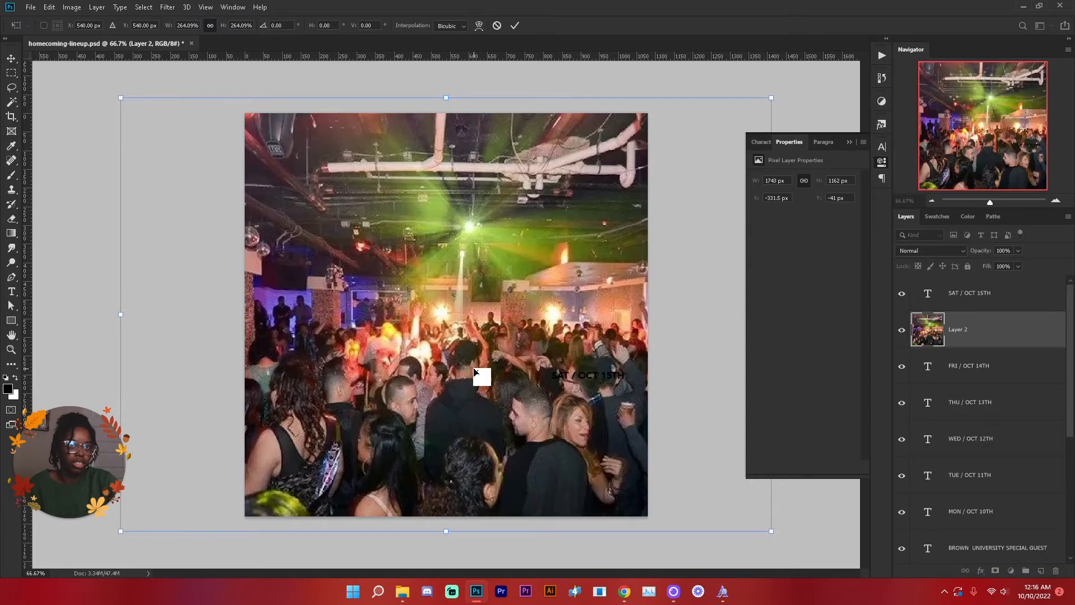
Position the nightclub crowd photo so it covers the canvas, and add an ac53ff purple Solid Color fill layer above it
{"action": "left_click_drag", "start_coordinate": [475, 372], "coordinate": [480, 358]}
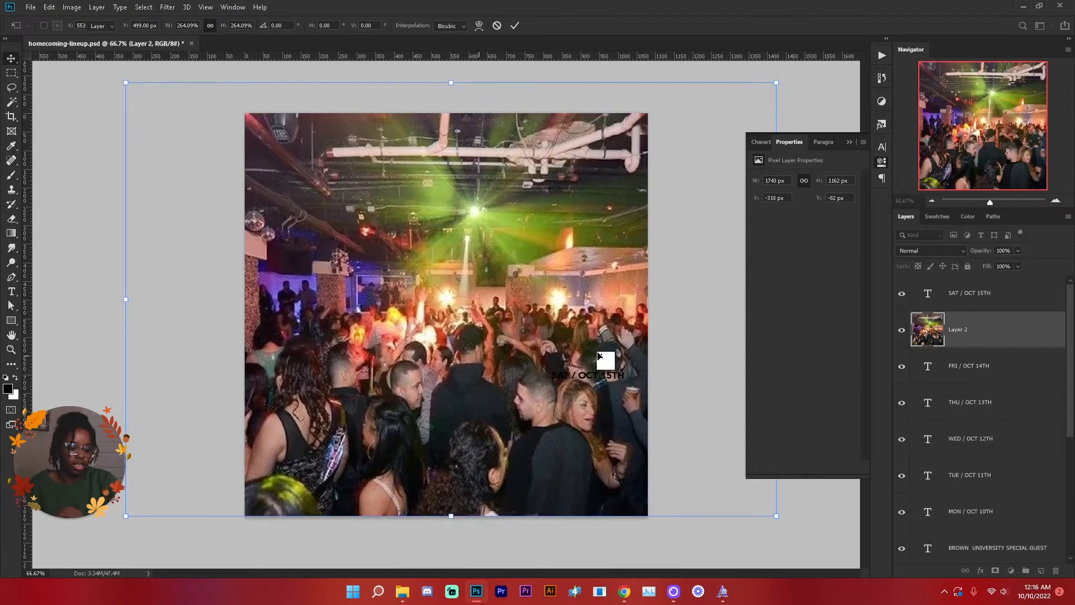
{"action": "key", "text": "Return"}
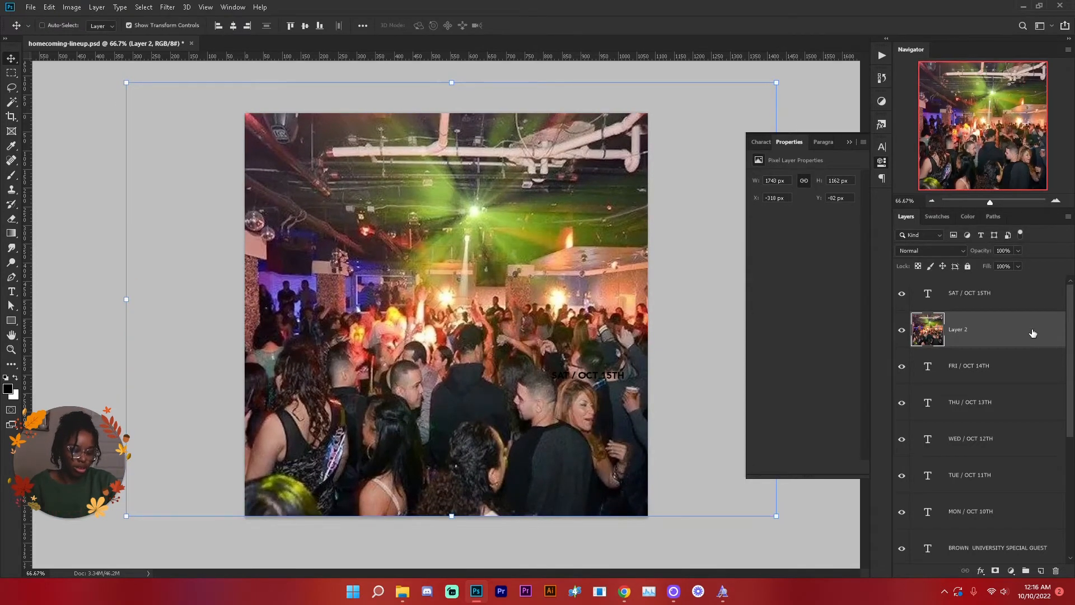
{"action": "left_click", "coordinate": [1011, 572]}
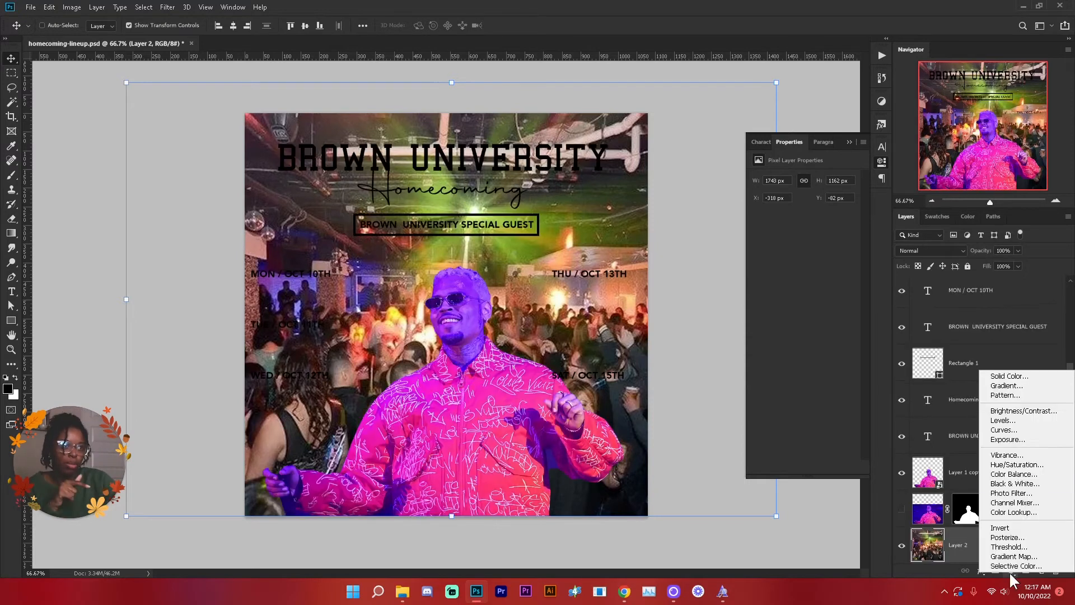
{"action": "left_click", "coordinate": [1005, 374]}
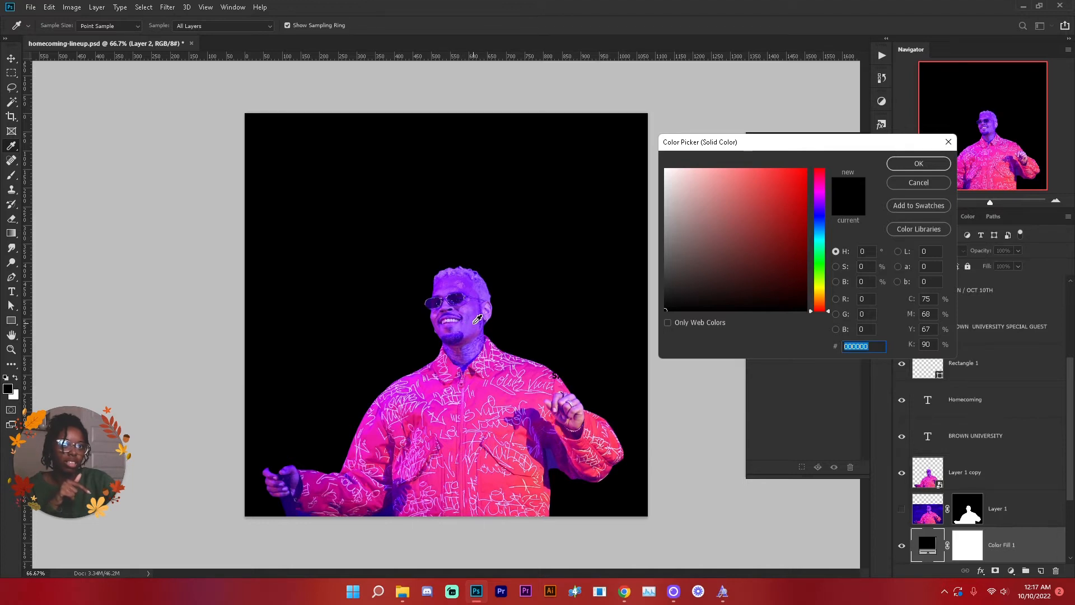
{"action": "type", "text": "ac53ff"}
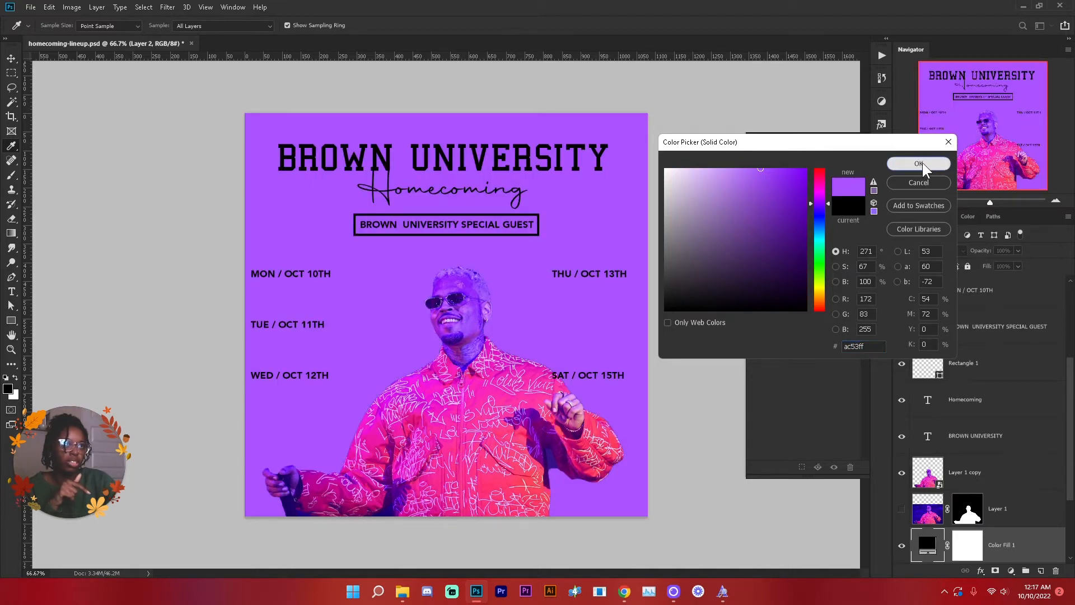
{"action": "left_click", "coordinate": [921, 162]}
Compare blend modes on the purple fill layer, set it to Color, and hide the layer
{"action": "scroll", "coordinate": [1025, 538], "scroll_direction": "down", "scroll_amount": 3}
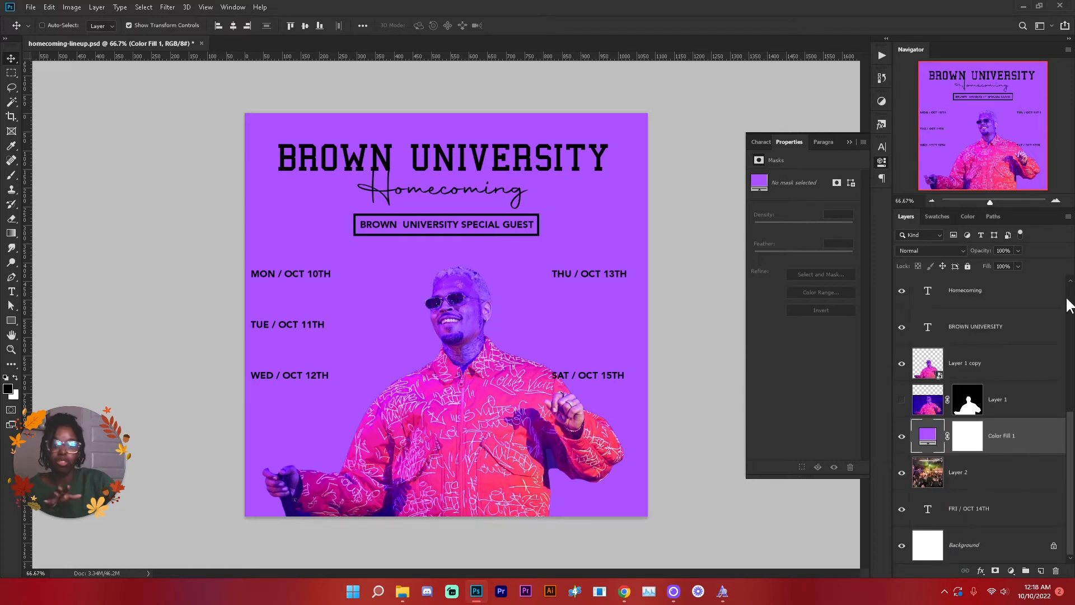
{"action": "left_click", "coordinate": [960, 252]}
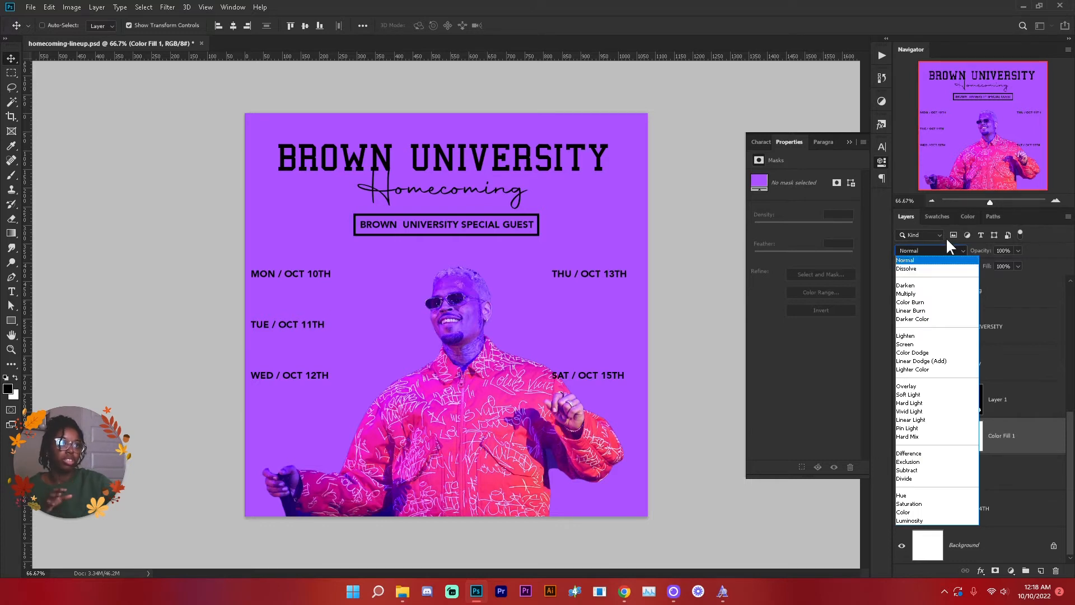
{"action": "key", "text": "Down"}
{"action": "key", "text": "Down"}
{"action": "key", "text": "Down"}
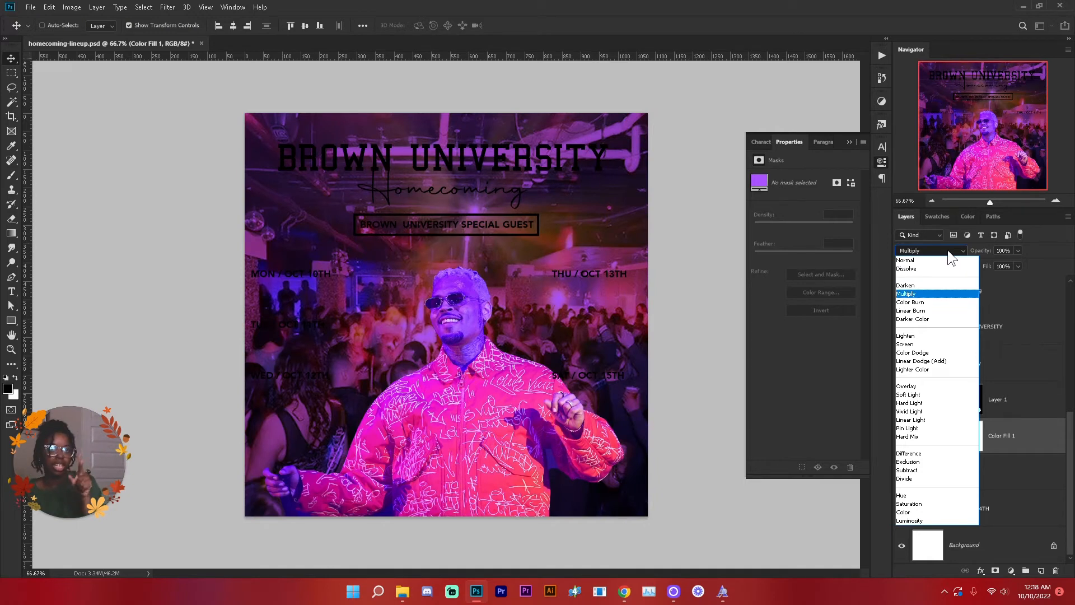
{"action": "key", "text": "Down"}
{"action": "key", "text": "Down"}
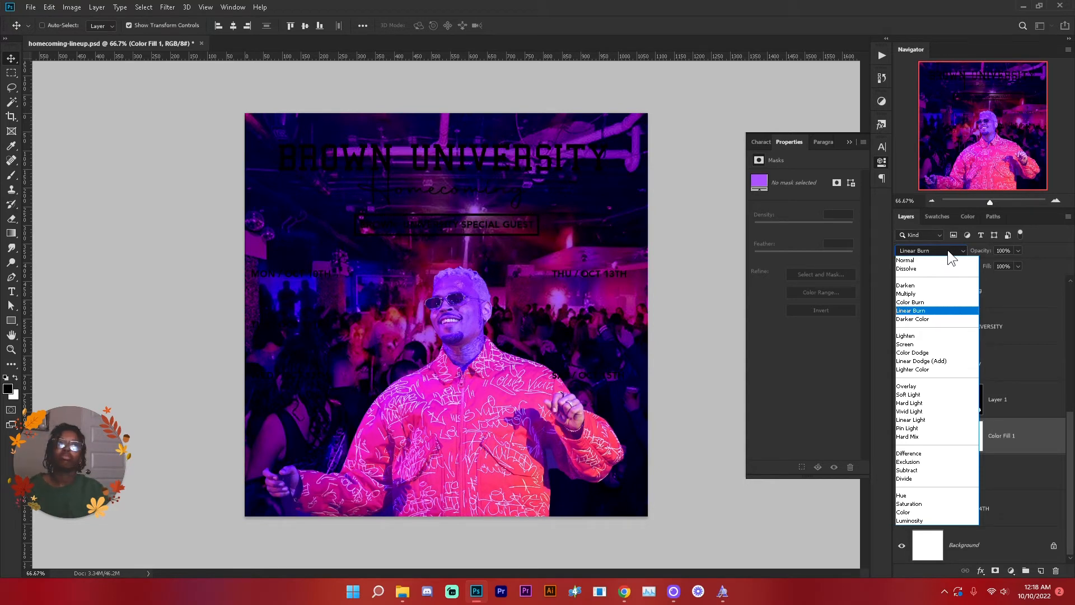
{"action": "key", "text": "Down"}
{"action": "key", "text": "Down"}
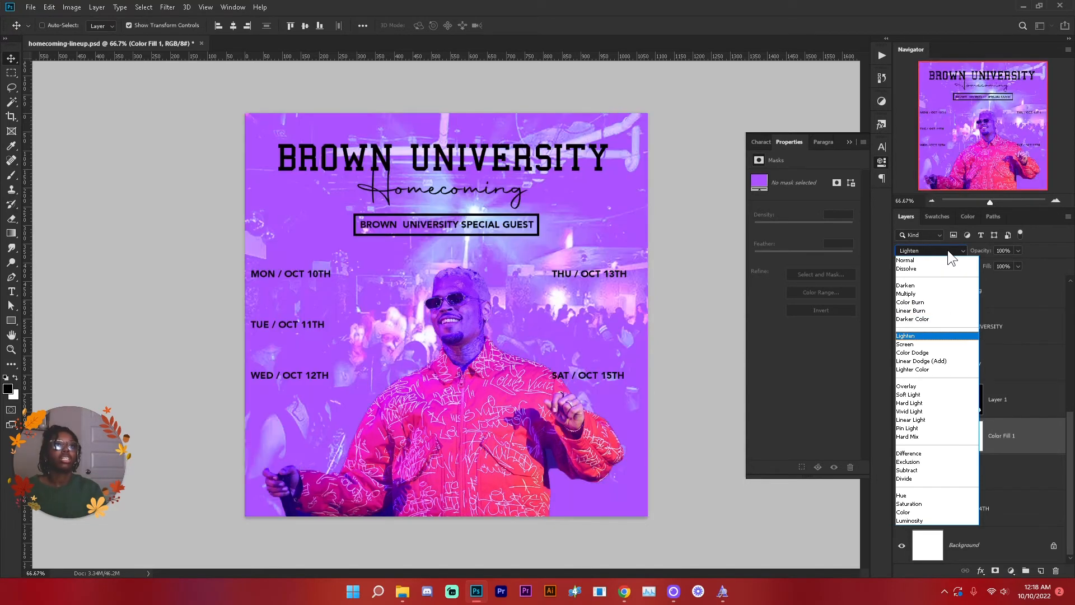
{"action": "key", "text": "Down"}
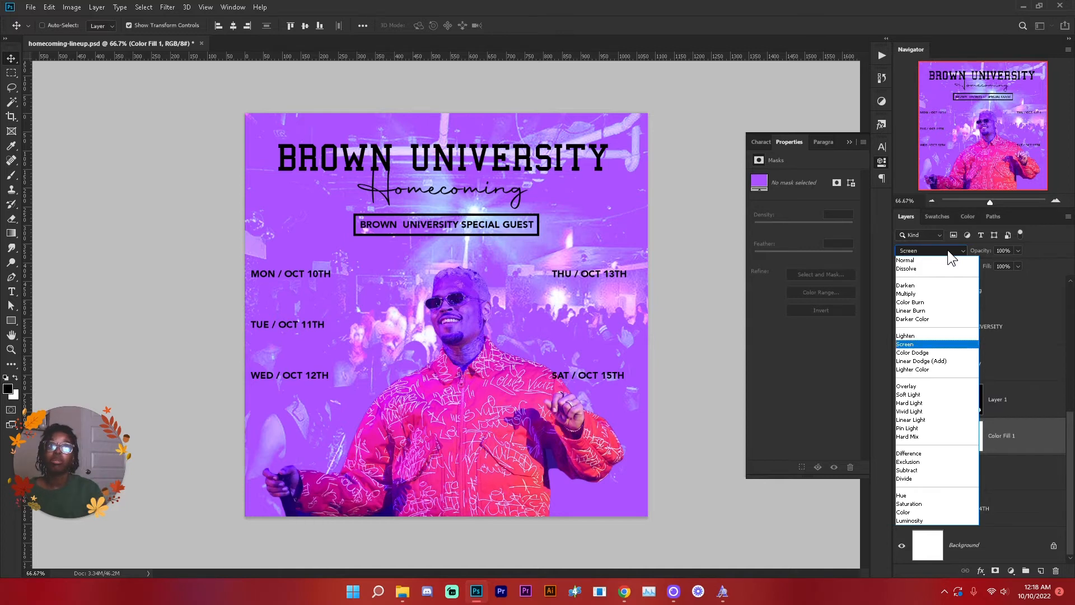
{"action": "key", "text": "Down"}
{"action": "key", "text": "c"}
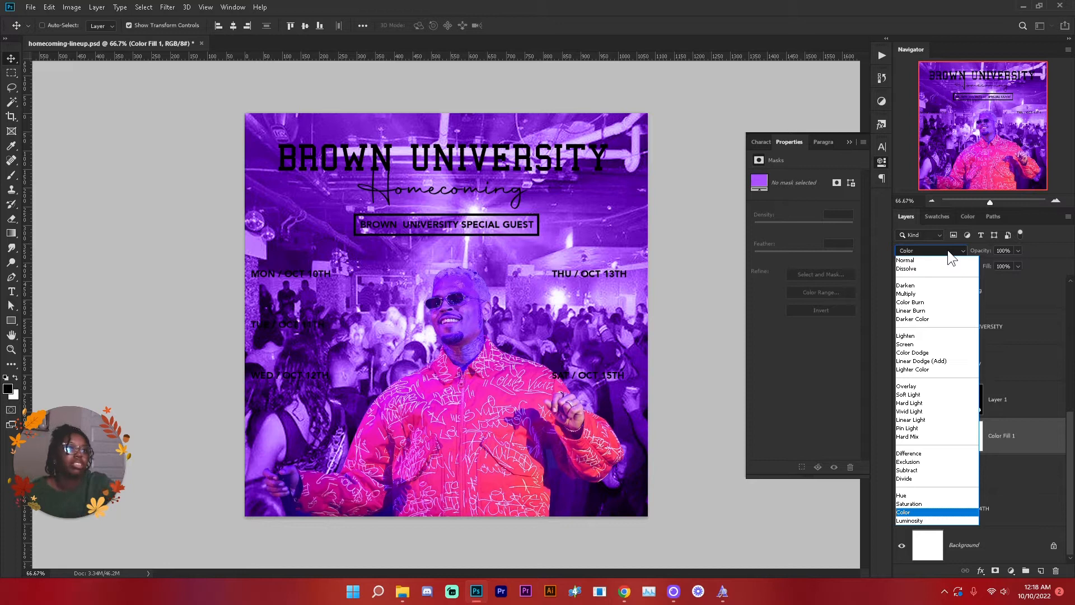
{"action": "key", "text": "Return"}
{"action": "left_click", "coordinate": [901, 435]}
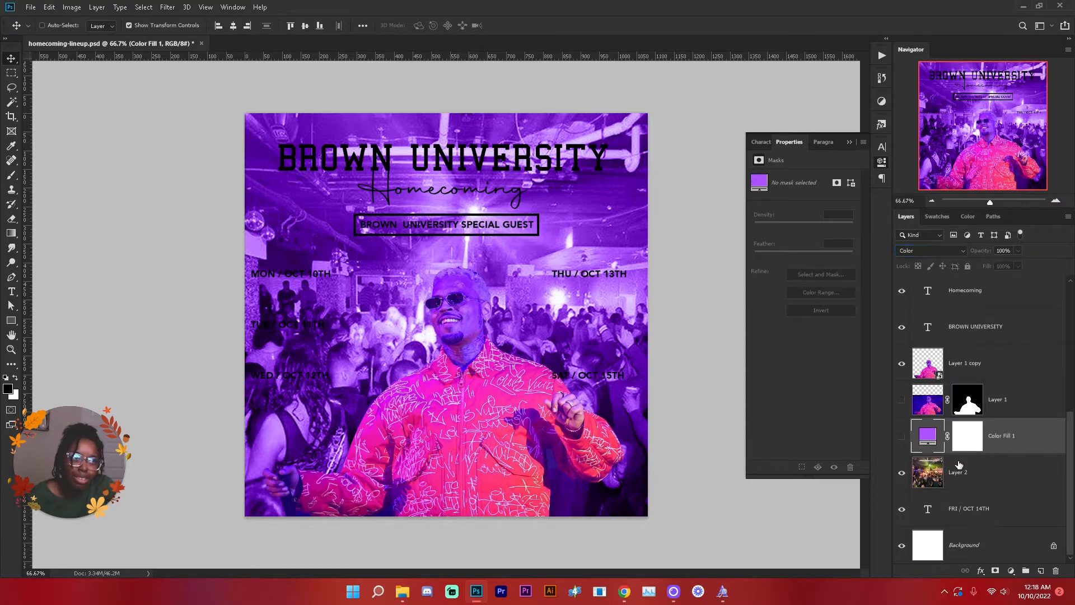
Add a Gradient Map adjustment layer above the hidden fill and set its dark stop to purple 9b39fe sampled from the performer's face
{"action": "left_click", "coordinate": [1014, 571]}
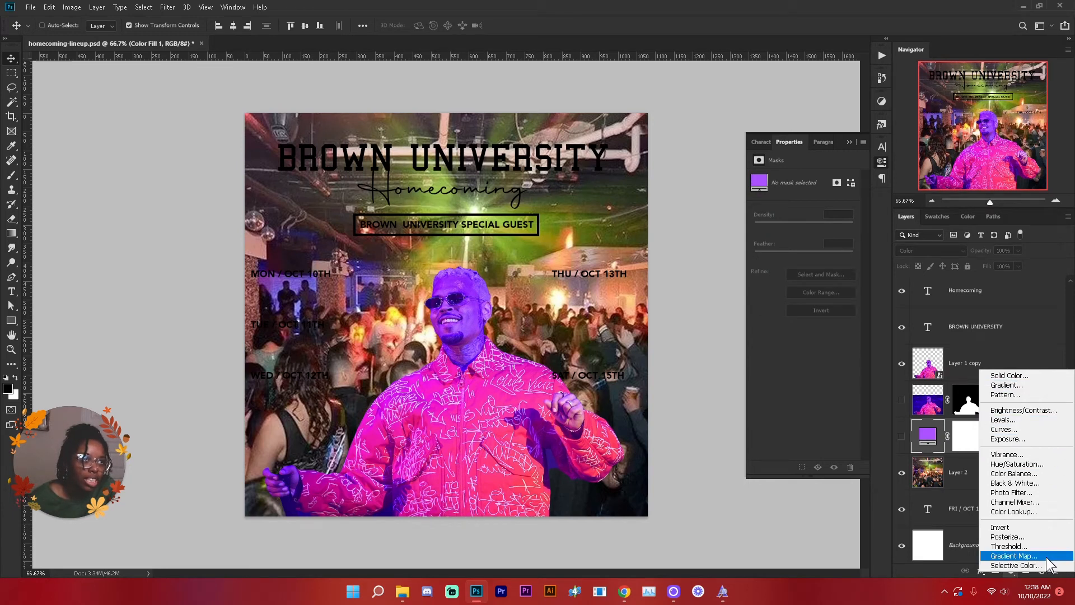
{"action": "left_click", "coordinate": [1013, 556]}
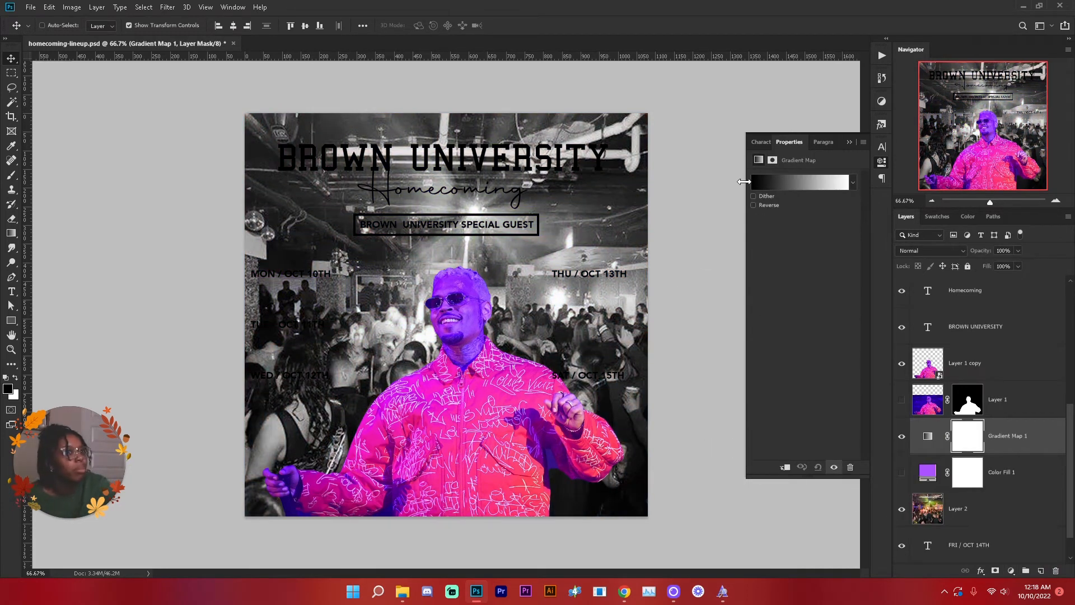
{"action": "left_click", "coordinate": [767, 184]}
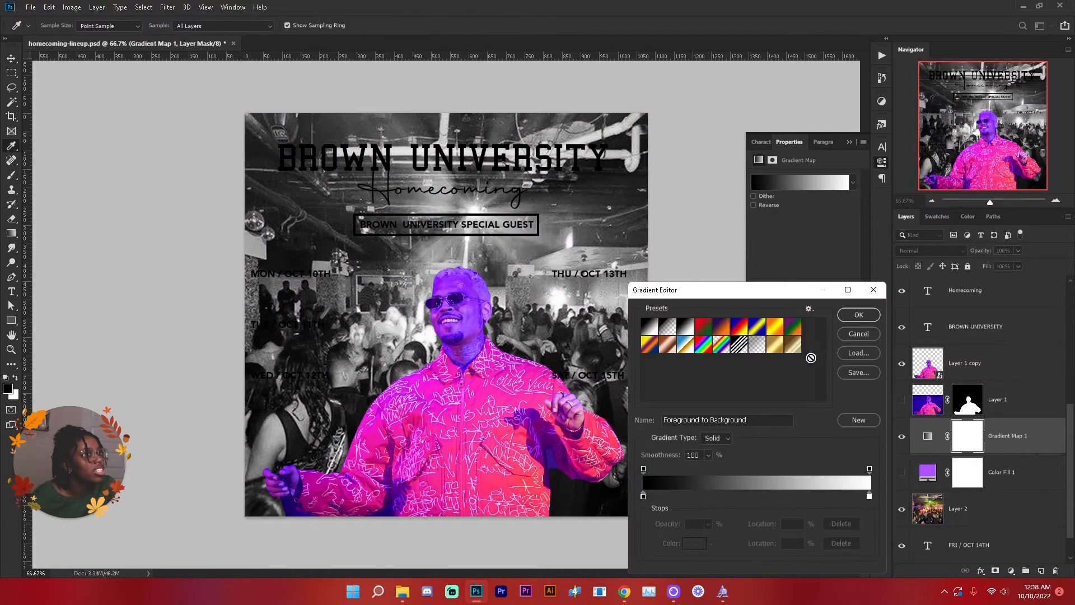
{"action": "left_click", "coordinate": [643, 497]}
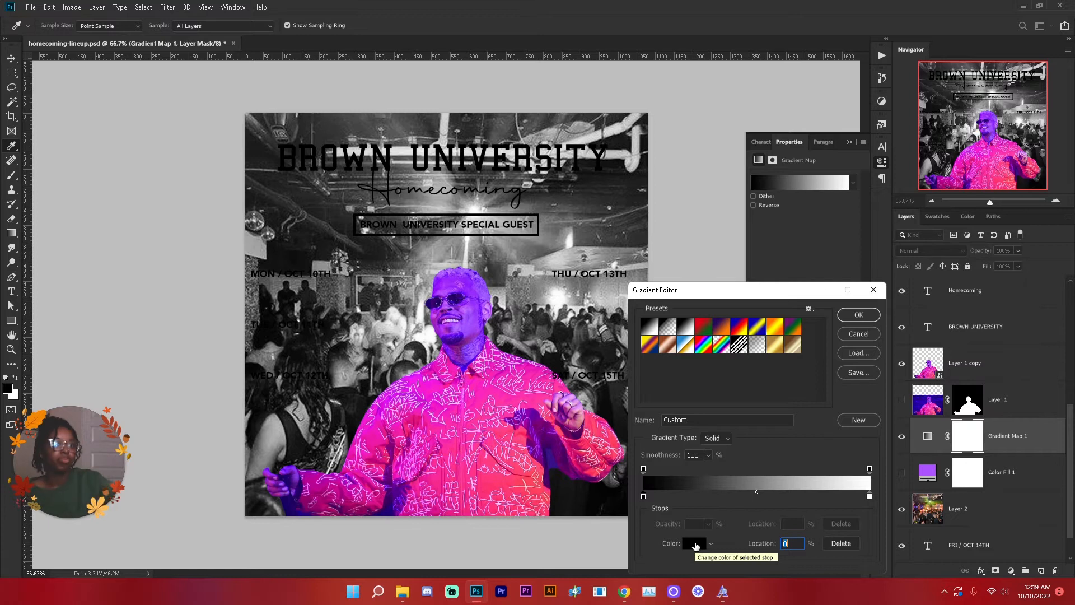
{"action": "left_click", "coordinate": [697, 546]}
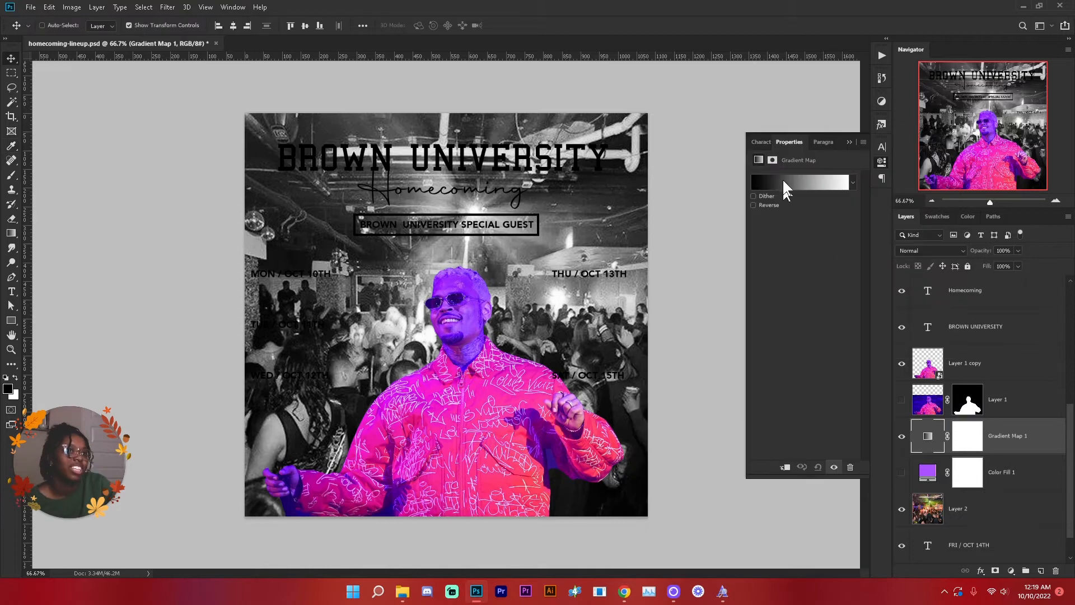
{"action": "left_click", "coordinate": [781, 177]}
{"action": "double_click", "coordinate": [643, 496]}
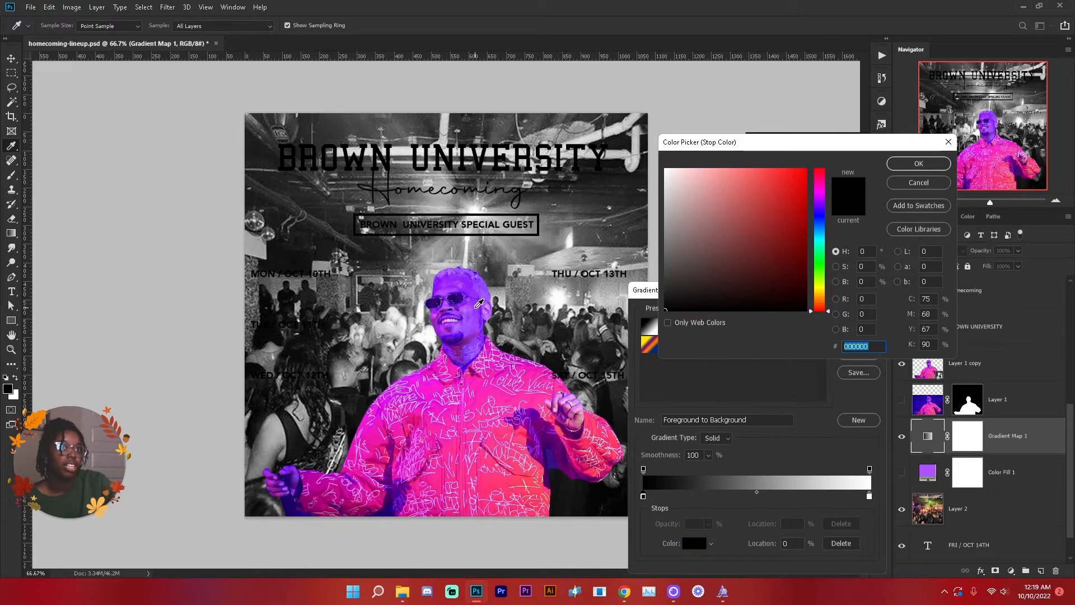
{"action": "left_click", "coordinate": [476, 307]}
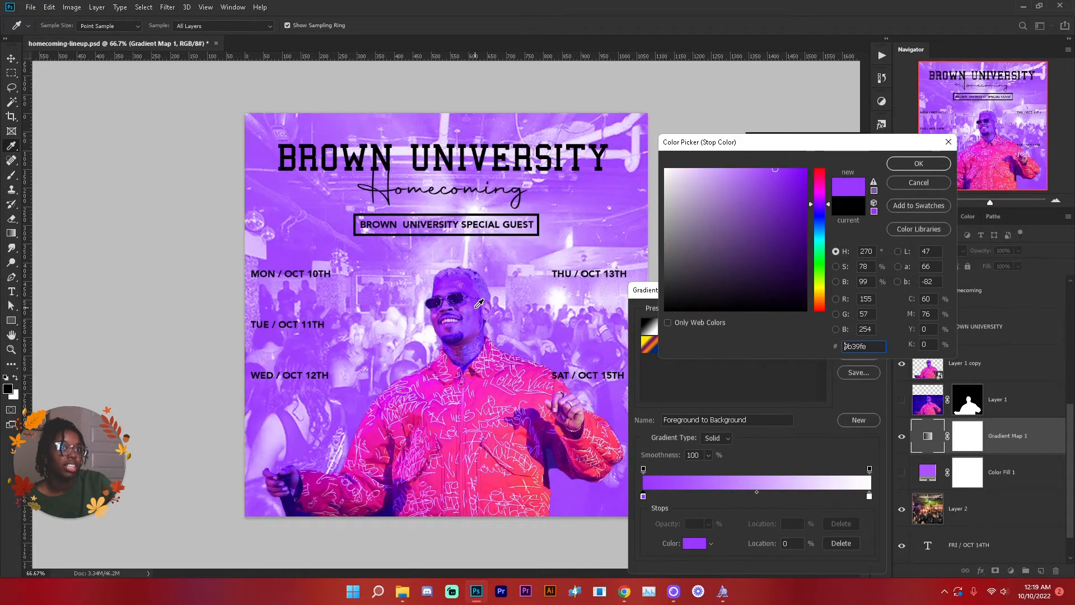
{"action": "left_click", "coordinate": [923, 166]}
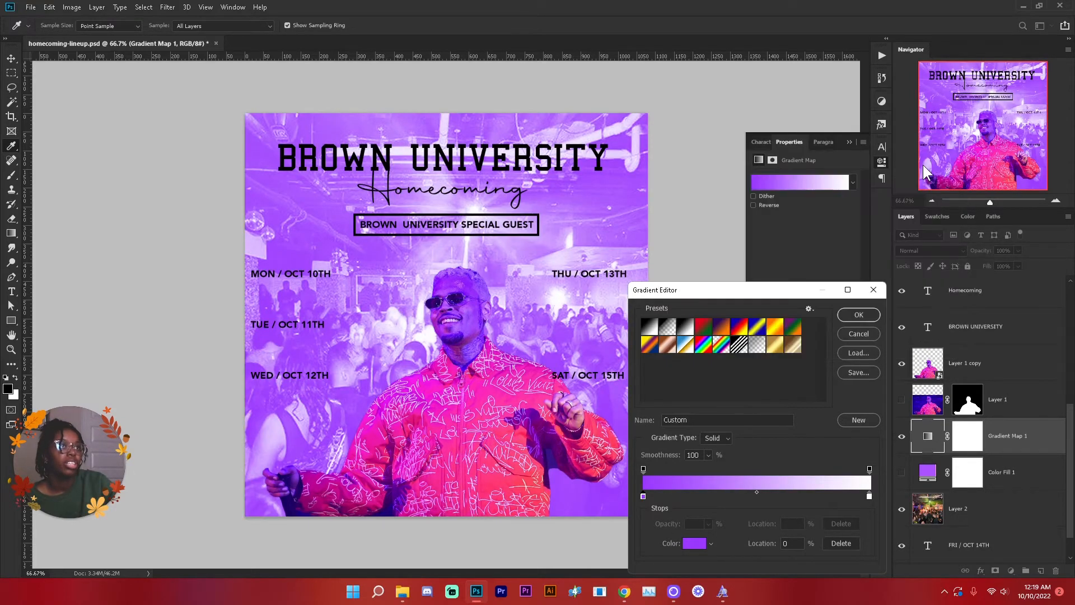
Try several sampled colors for the gradient map's light stop and set it to pink fe3677 from the performer's jacket
{"action": "left_click", "coordinate": [869, 496]}
{"action": "left_click", "coordinate": [694, 543]}
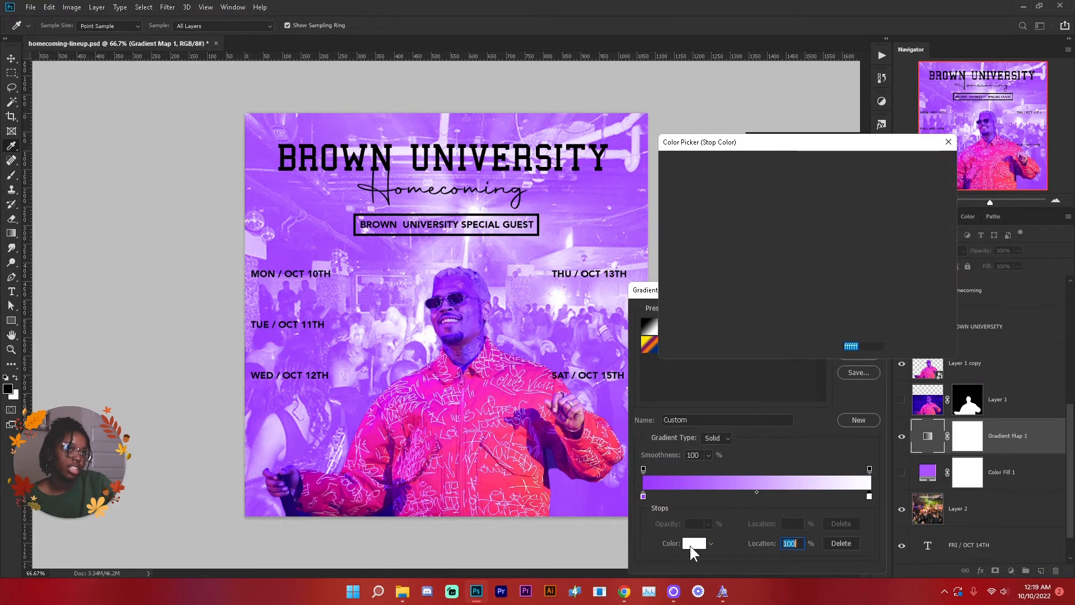
{"action": "left_click", "coordinate": [484, 383]}
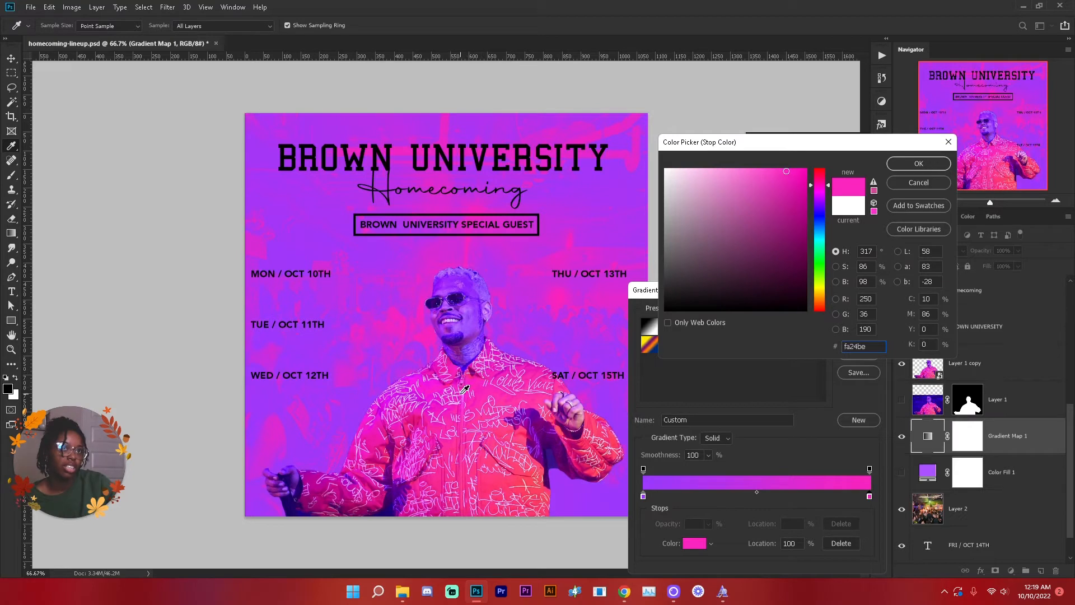
{"action": "left_click", "coordinate": [486, 318]}
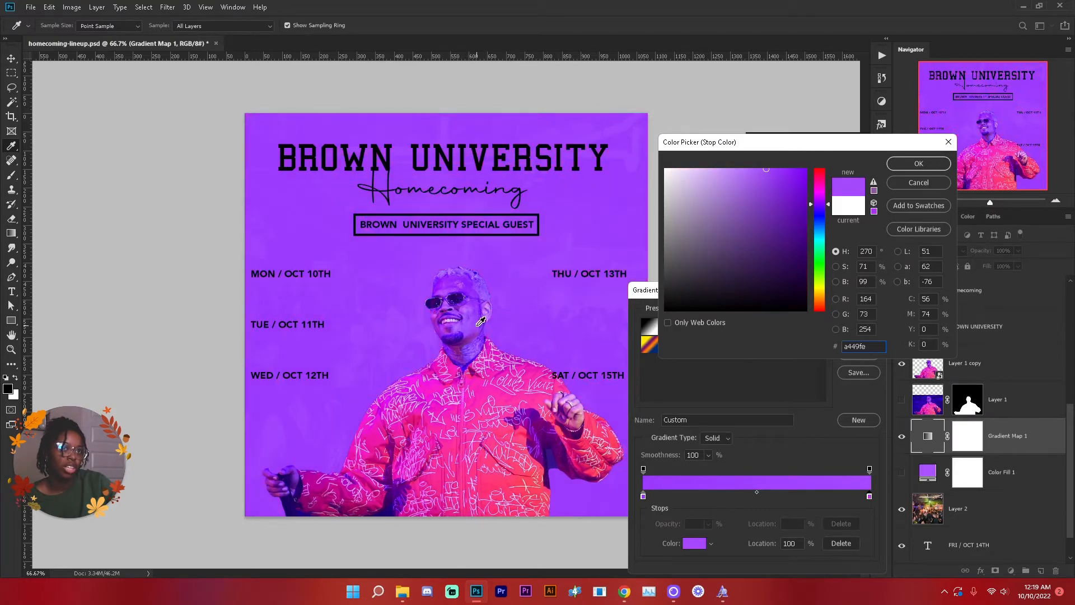
{"action": "left_click", "coordinate": [486, 319]}
{"action": "left_click", "coordinate": [487, 308]}
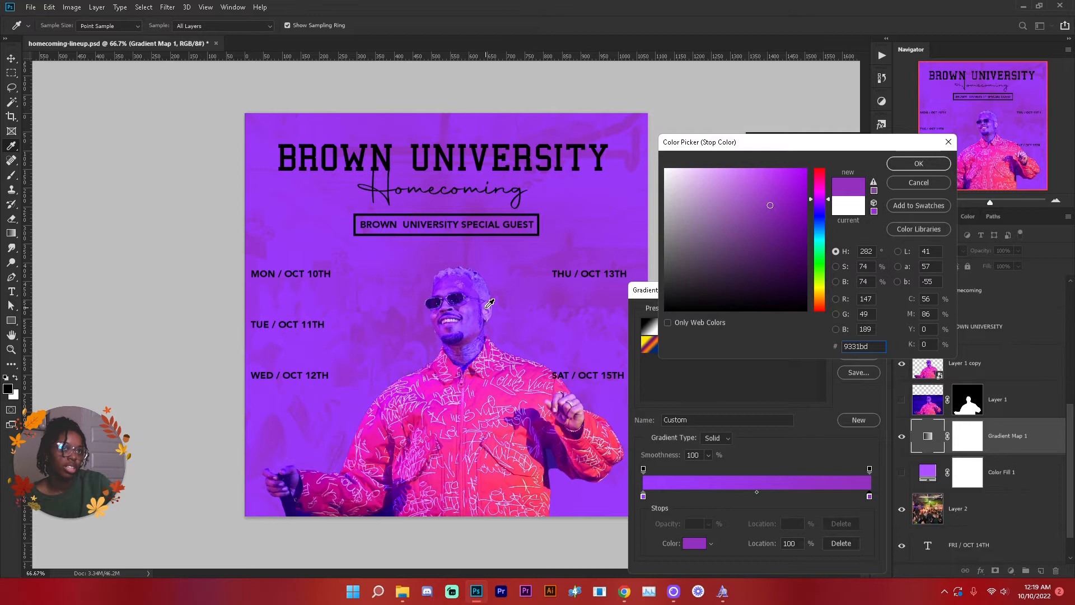
{"action": "left_click", "coordinate": [491, 303]}
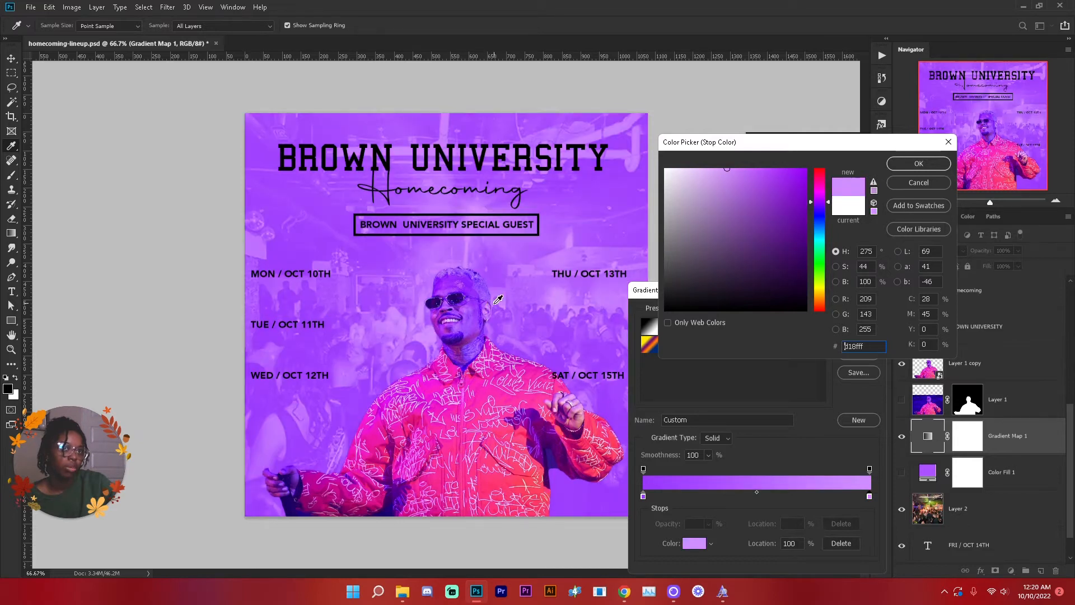
{"action": "left_click", "coordinate": [593, 423]}
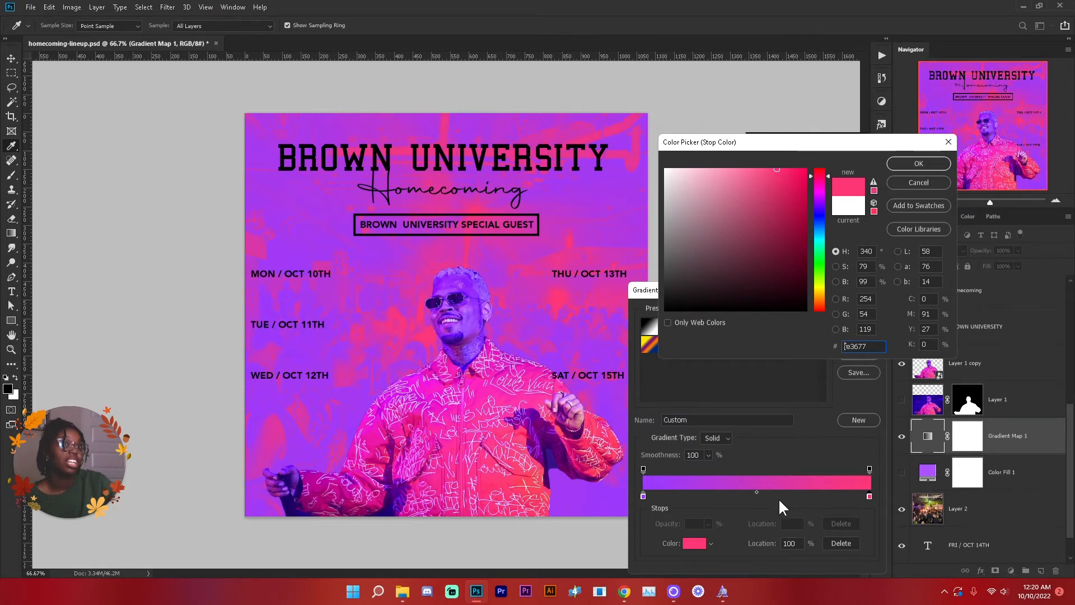
{"action": "left_click", "coordinate": [933, 163]}
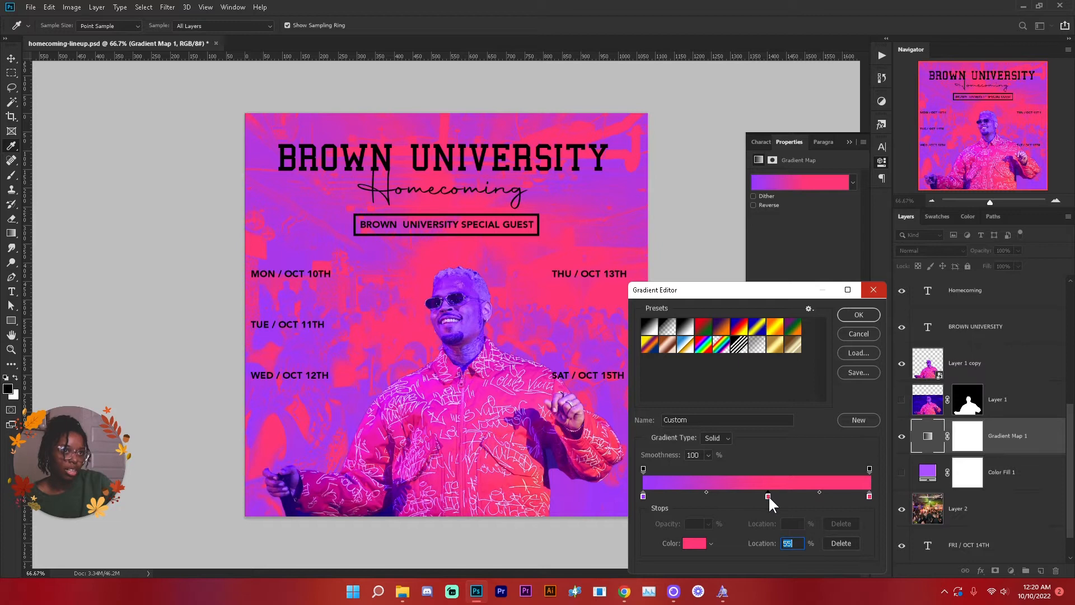
Set the gradient map's middle color stop at 55% to white ffffff
{"action": "left_click", "coordinate": [693, 544]}
{"action": "left_click_drag", "start_coordinate": [723, 261], "coordinate": [633, 149]}
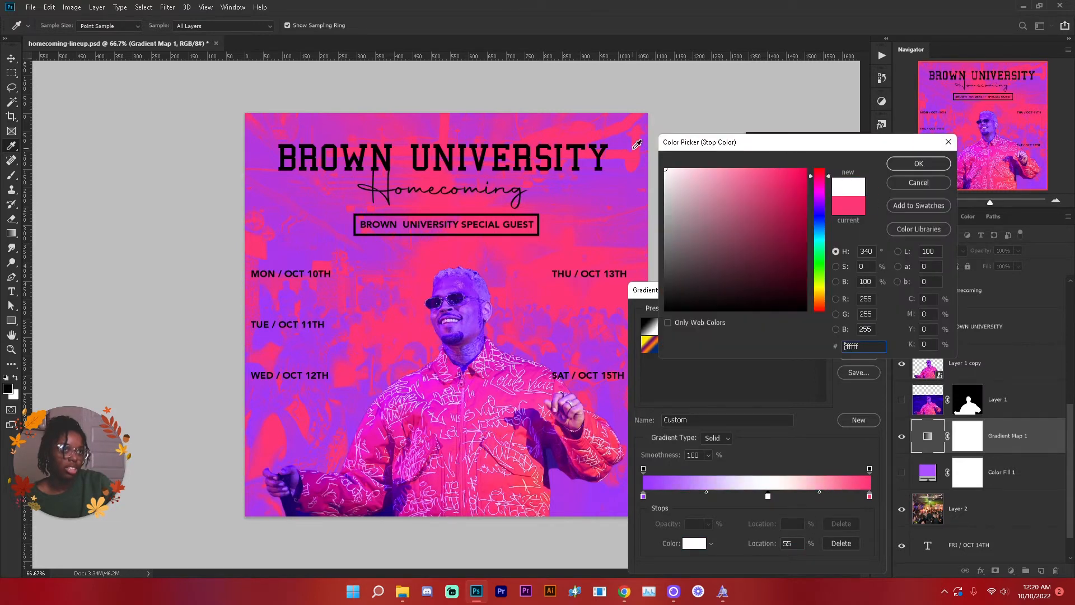
{"action": "left_click", "coordinate": [902, 163]}
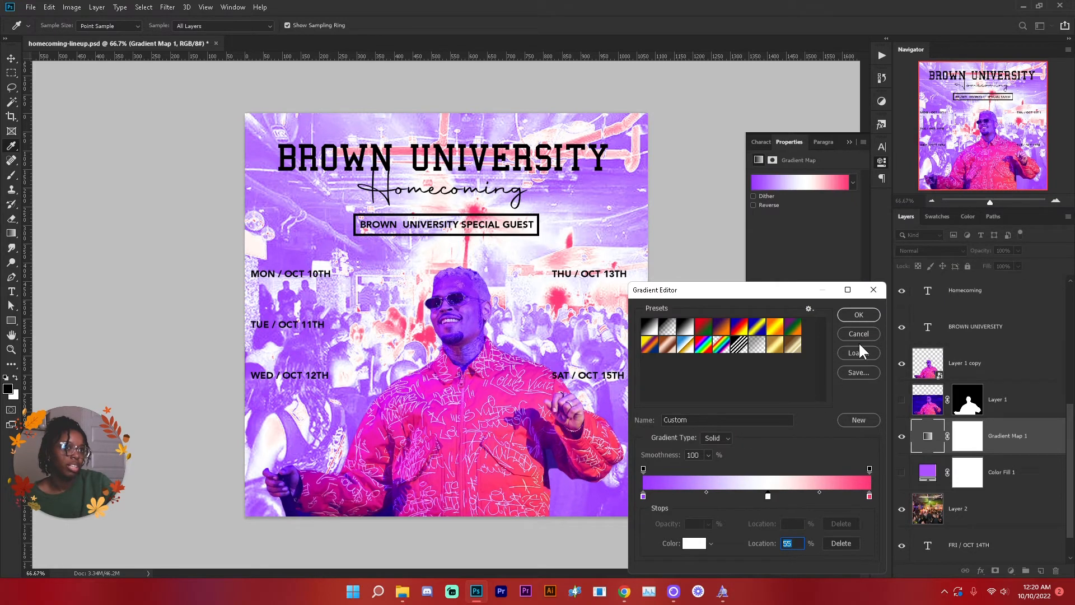
Rearrange the gradient map's stops to run purple, pink, white, and set the adjustment layer's blend mode to Color
{"action": "mouse_move", "coordinate": [768, 496]}
{"action": "left_mouse_down"}
{"action": "mouse_move", "coordinate": [691, 495]}
{"action": "mouse_move", "coordinate": [756, 496]}
{"action": "left_mouse_up"}
{"action": "left_click_drag", "start_coordinate": [688, 497], "coordinate": [637, 491]}
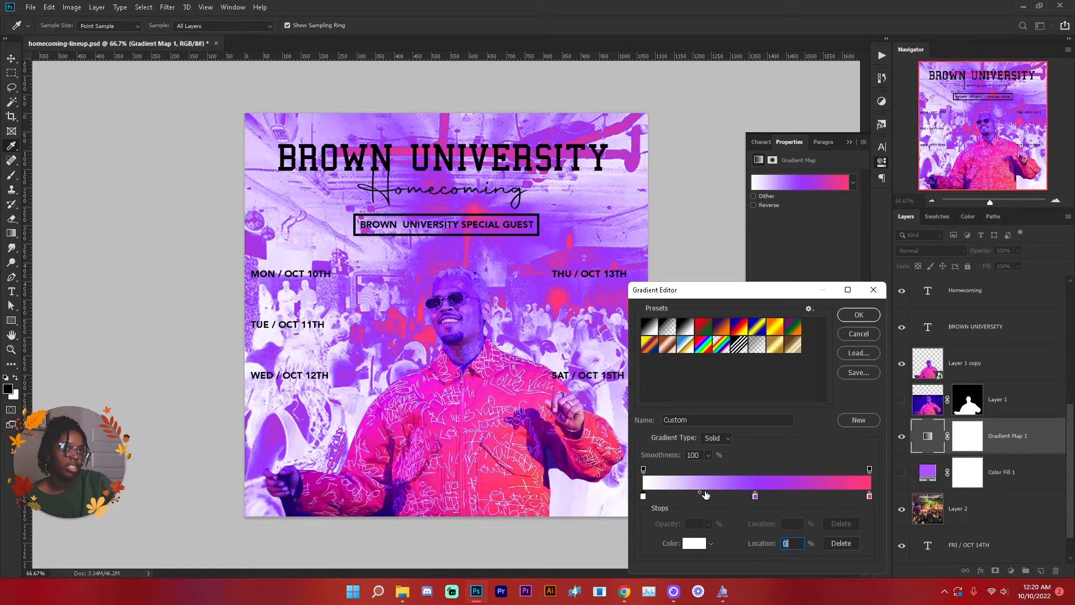
{"action": "left_click_drag", "start_coordinate": [755, 495], "coordinate": [734, 495]}
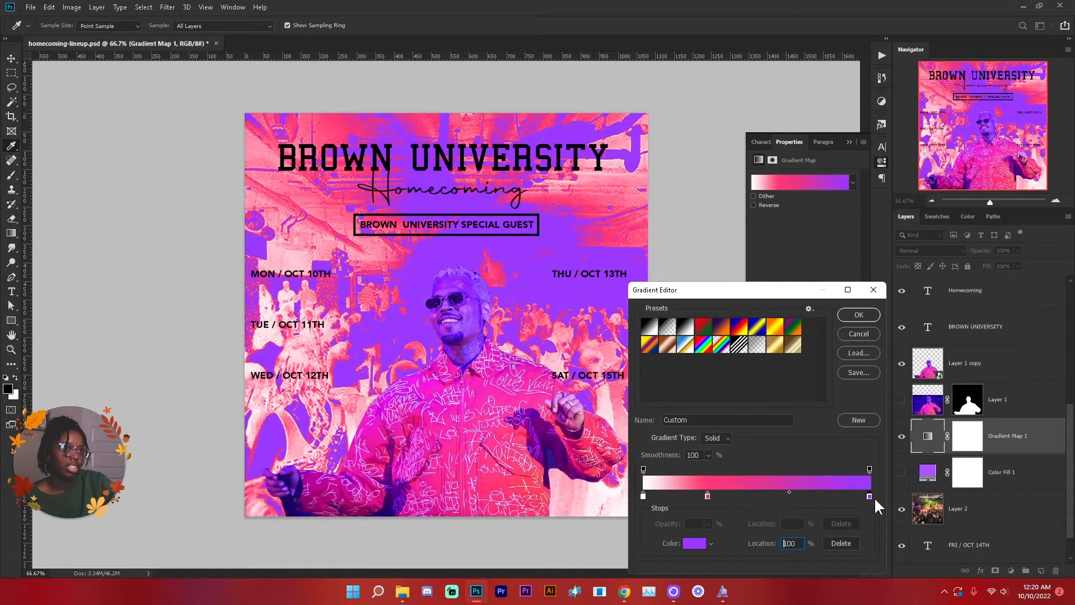
{"action": "left_click_drag", "start_coordinate": [875, 496], "coordinate": [882, 497]}
{"action": "left_click", "coordinate": [708, 495]}
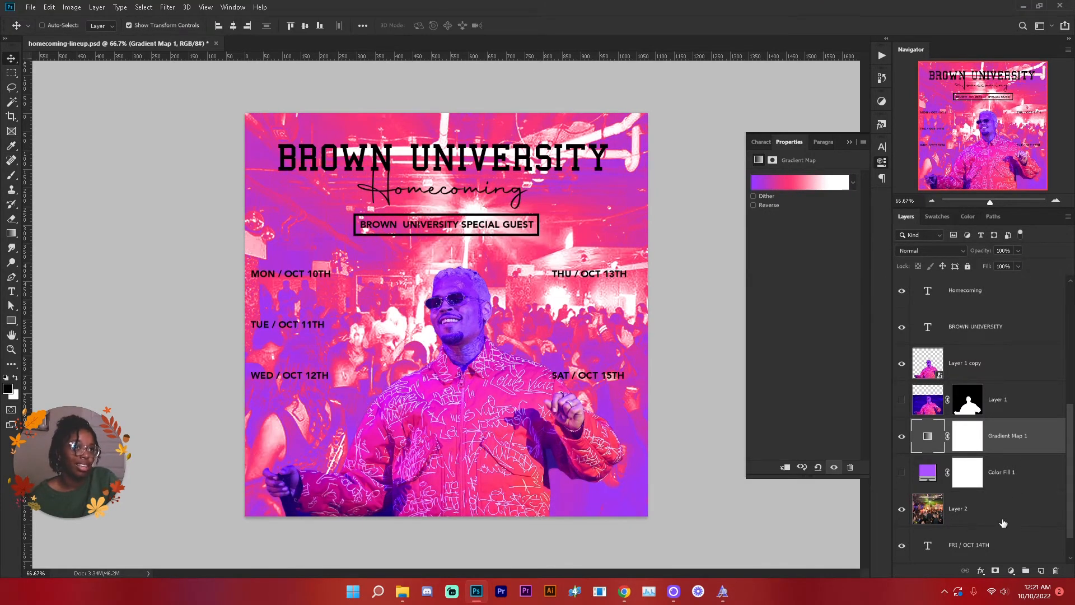
{"action": "left_click", "coordinate": [962, 250]}
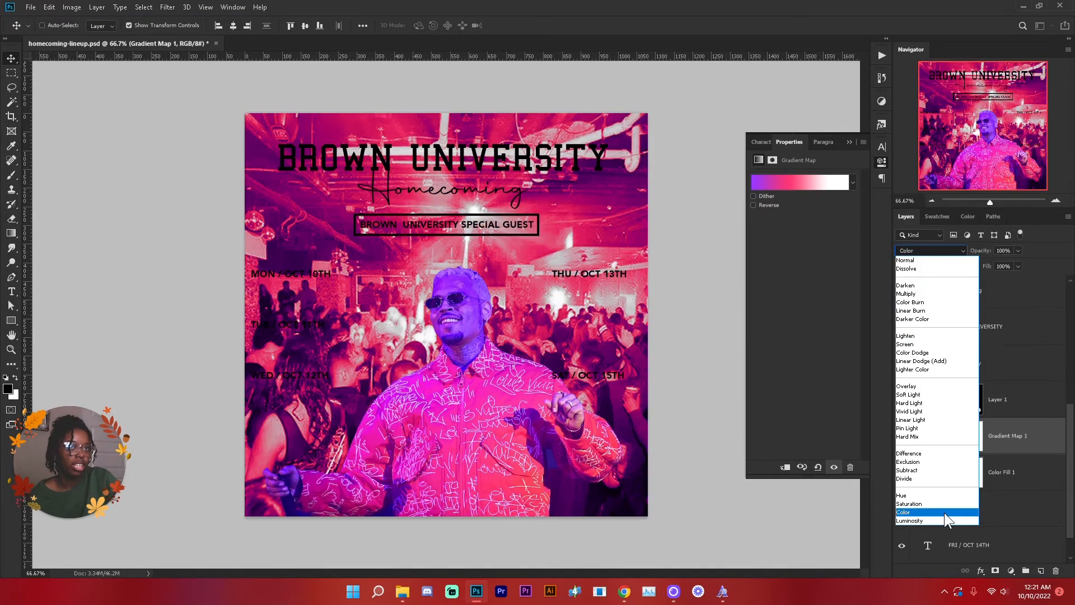
{"action": "left_click", "coordinate": [945, 512]}
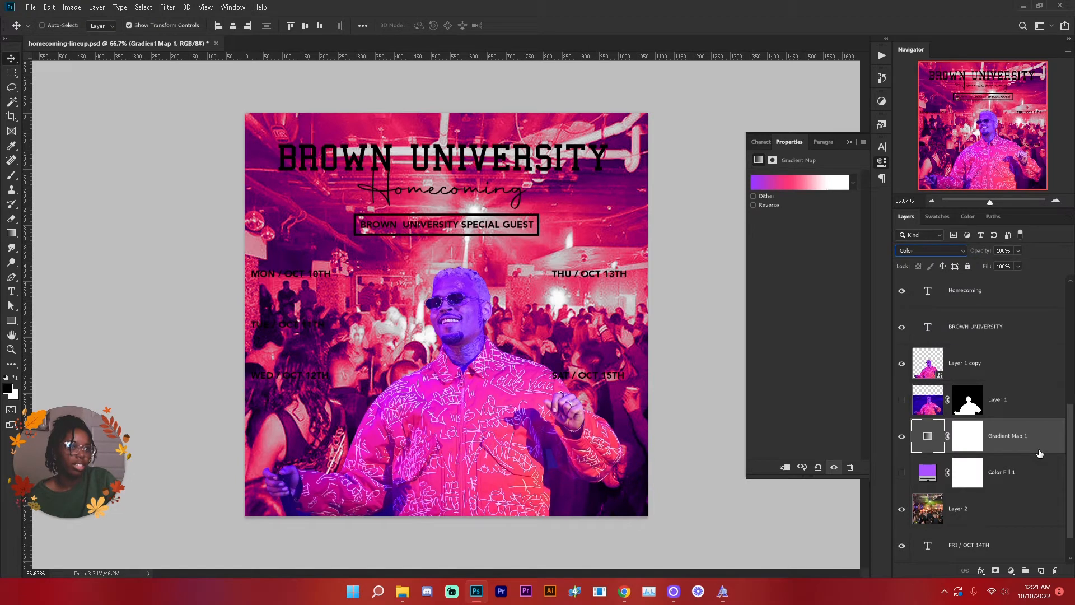
Convert the nightclub crowd photo layer to a smart object and apply a Gaussian Blur with a 3.6 pixel radius
{"action": "left_click", "coordinate": [996, 514]}
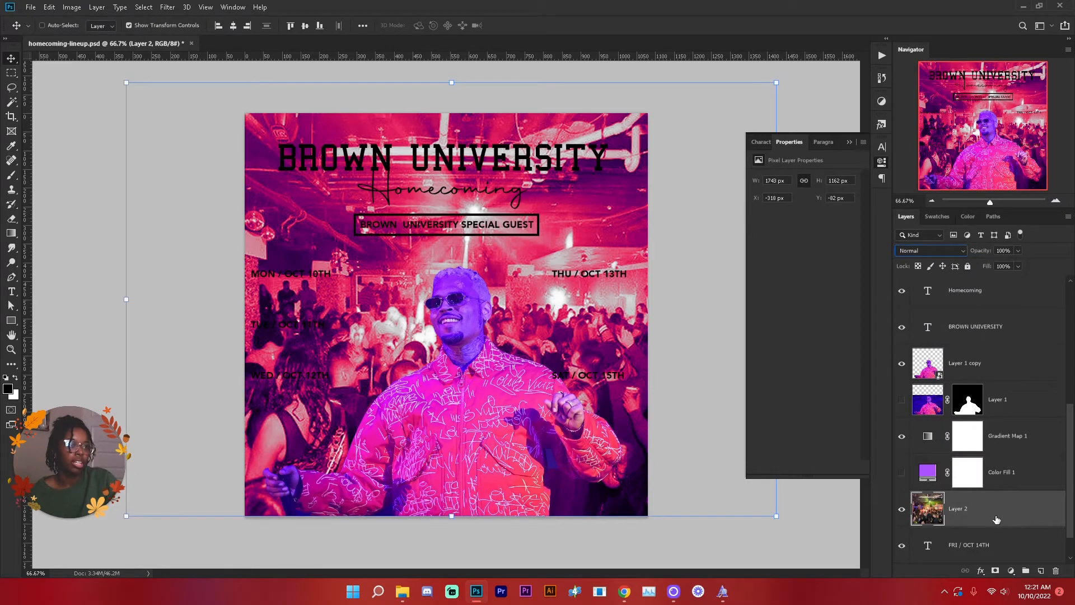
{"action": "right_click", "coordinate": [1002, 517]}
{"action": "left_click", "coordinate": [974, 197]}
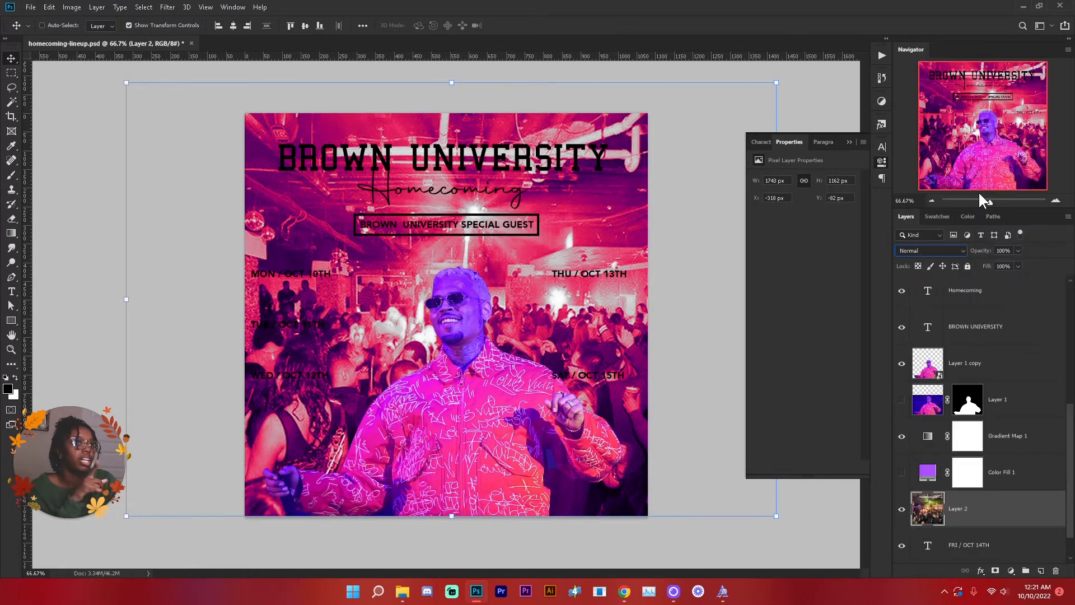
{"action": "left_click", "coordinate": [167, 7]}
{"action": "mouse_move", "coordinate": [233, 134]}
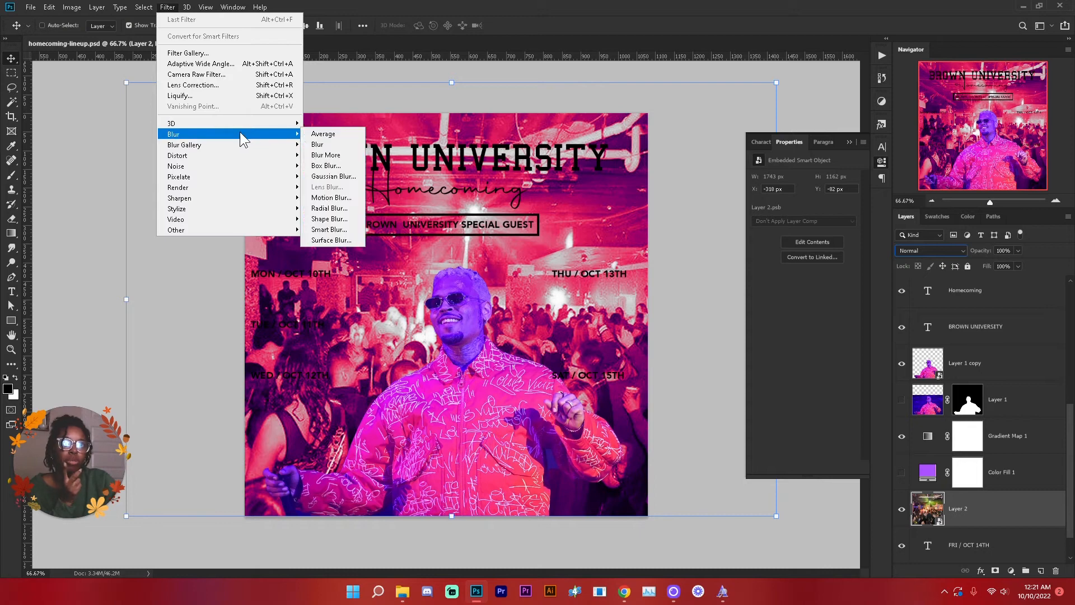
{"action": "left_click", "coordinate": [334, 176]}
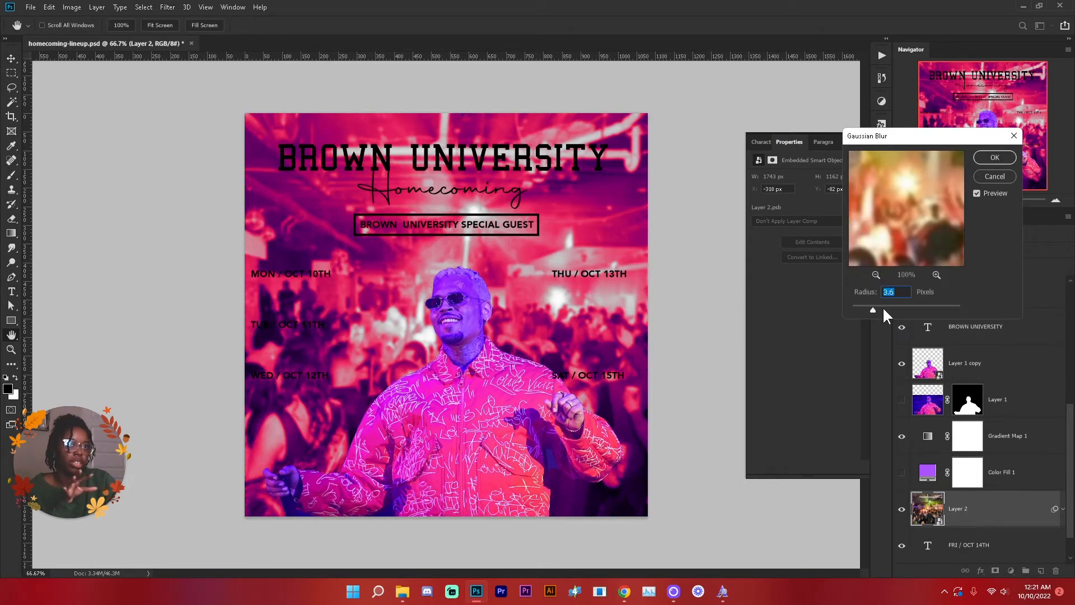
{"action": "left_click", "coordinate": [997, 155]}
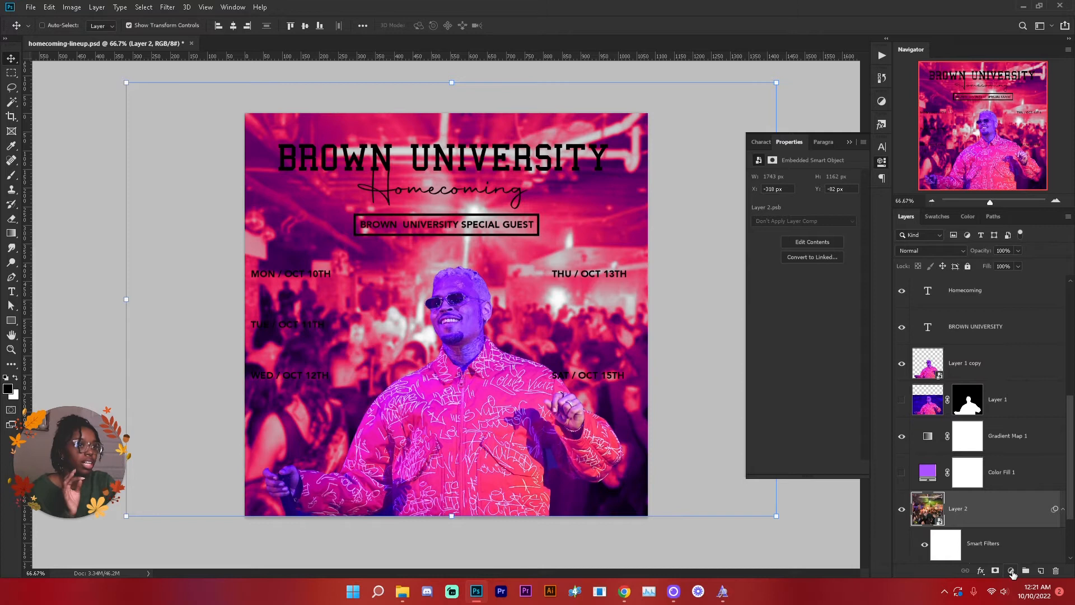
Add a black 000000 Solid Color fill layer directly above the blurred nightclub photo
{"action": "left_click", "coordinate": [1011, 571]}
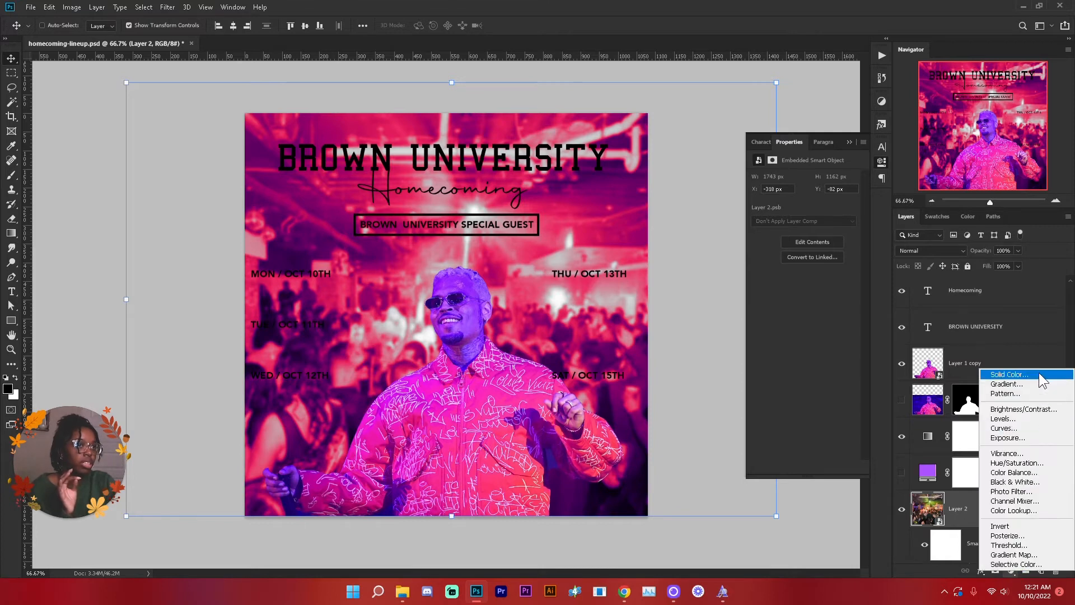
{"action": "left_click", "coordinate": [1008, 374]}
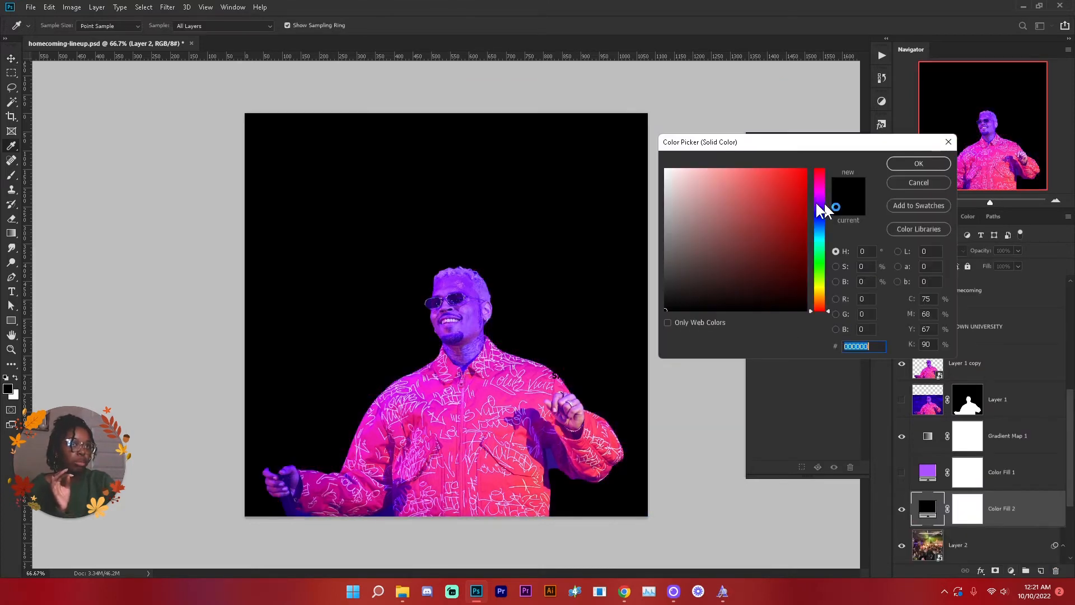
{"action": "left_click", "coordinate": [920, 163]}
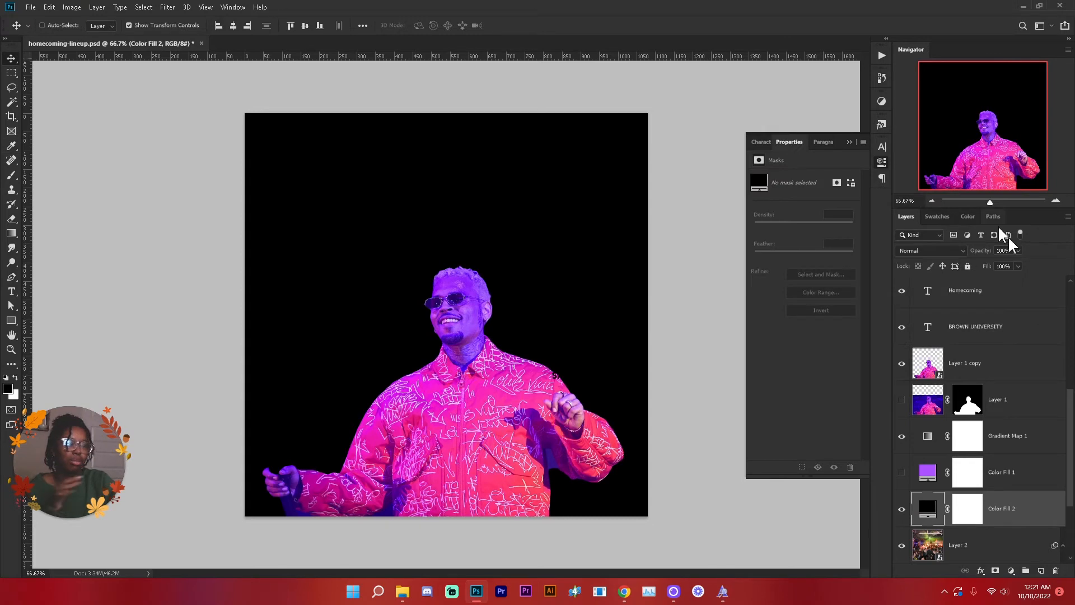
Compare several opacities for the black fill layer and set it to 41%
{"action": "left_click", "coordinate": [1018, 251]}
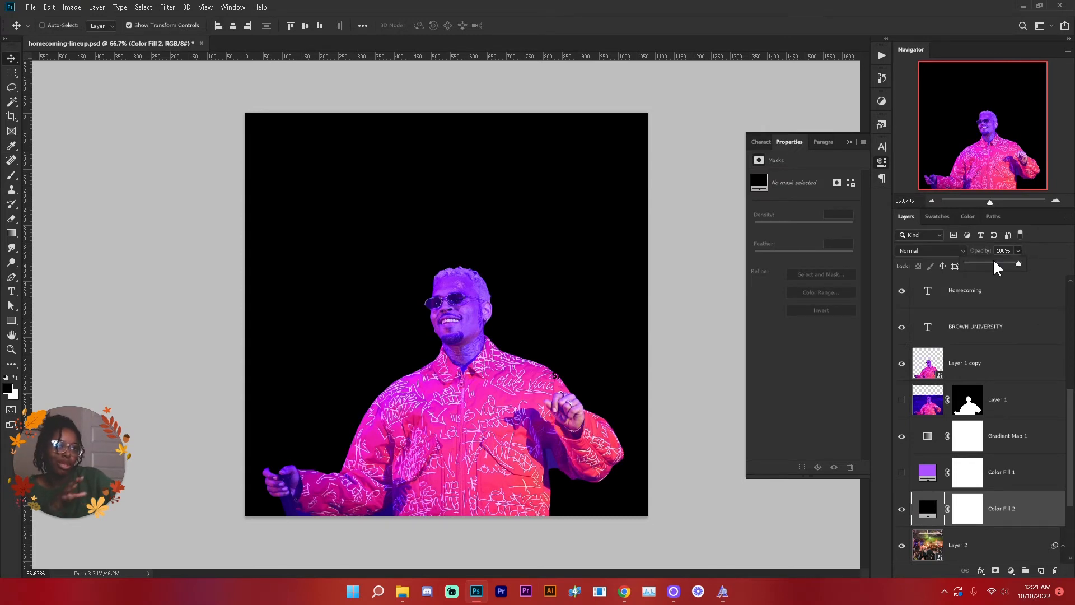
{"action": "left_click_drag", "start_coordinate": [979, 262], "coordinate": [974, 263]}
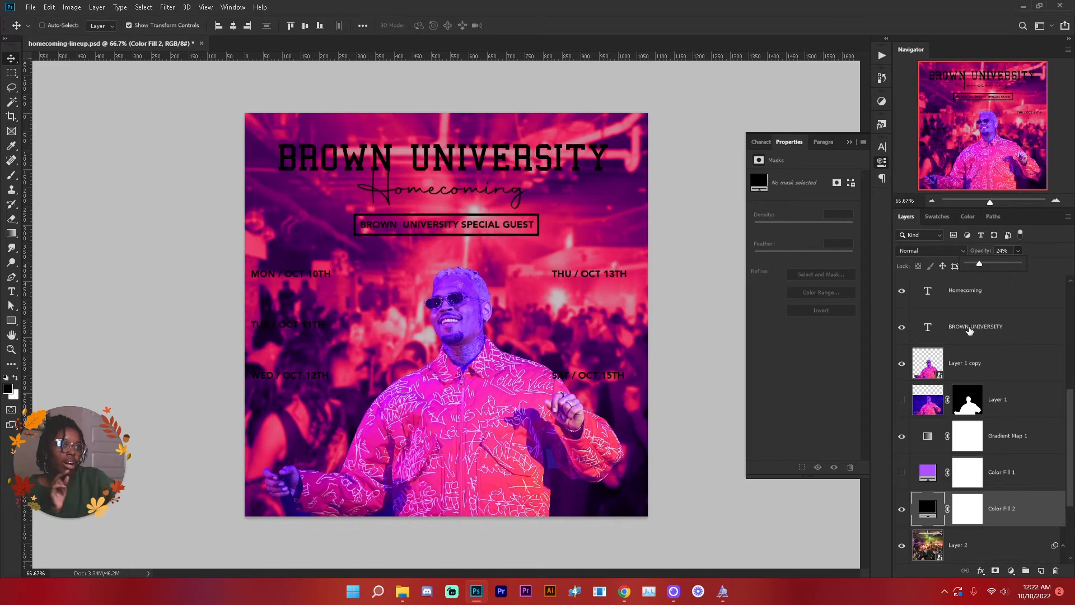
{"action": "left_click_drag", "start_coordinate": [973, 261], "coordinate": [982, 261]}
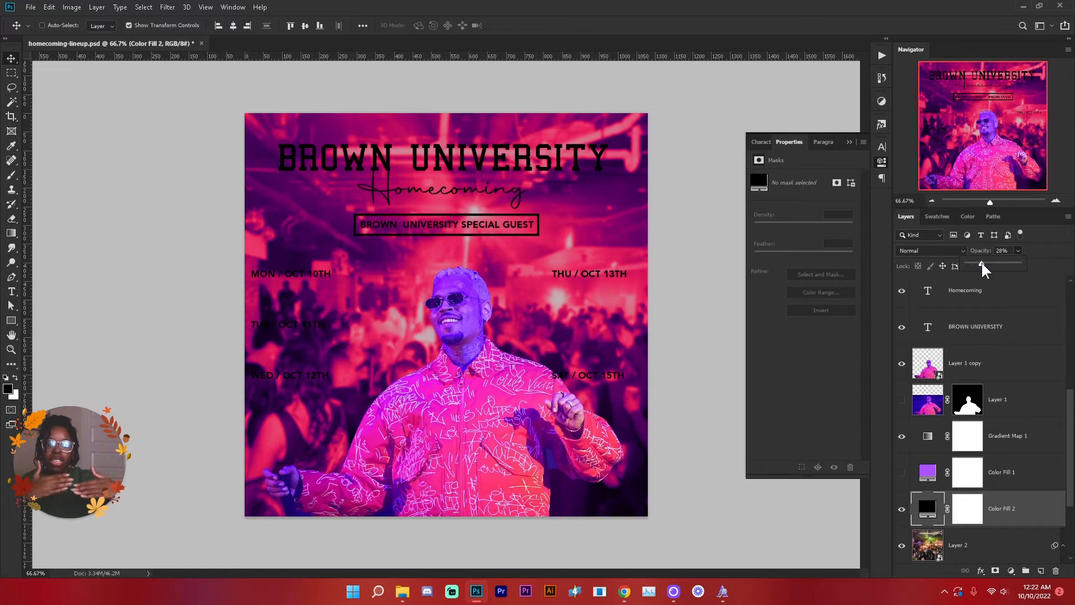
{"action": "left_click_drag", "start_coordinate": [981, 261], "coordinate": [962, 254]}
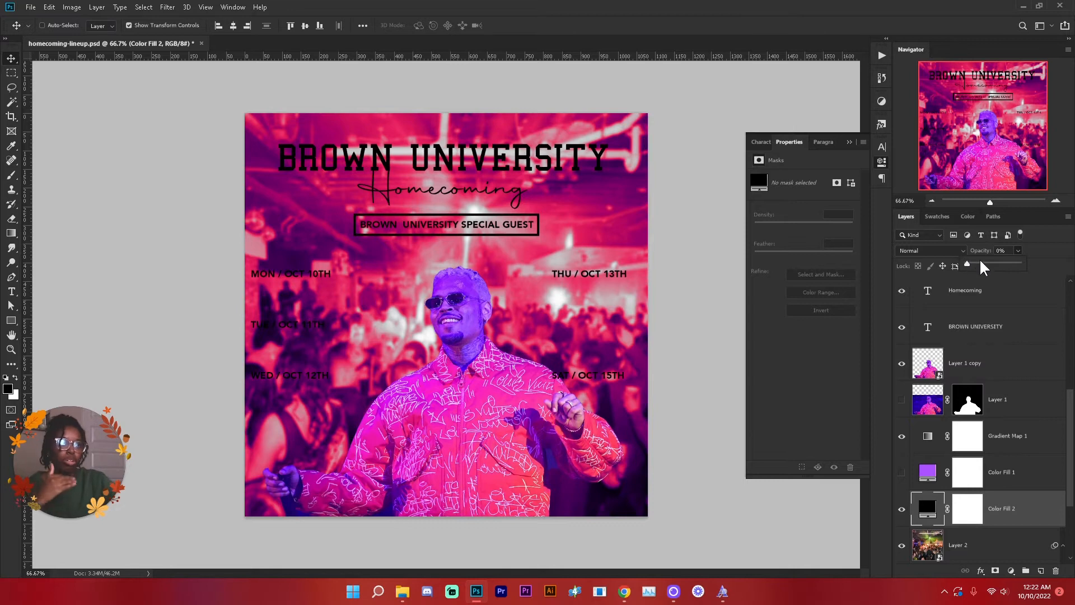
{"action": "left_click", "coordinate": [983, 261]}
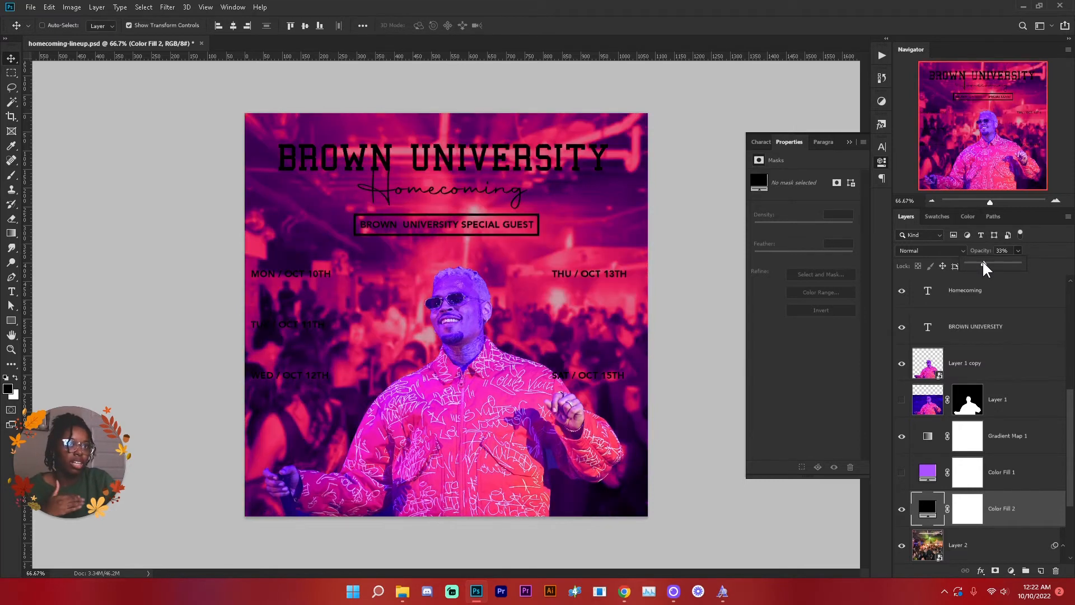
{"action": "left_click", "coordinate": [988, 263]}
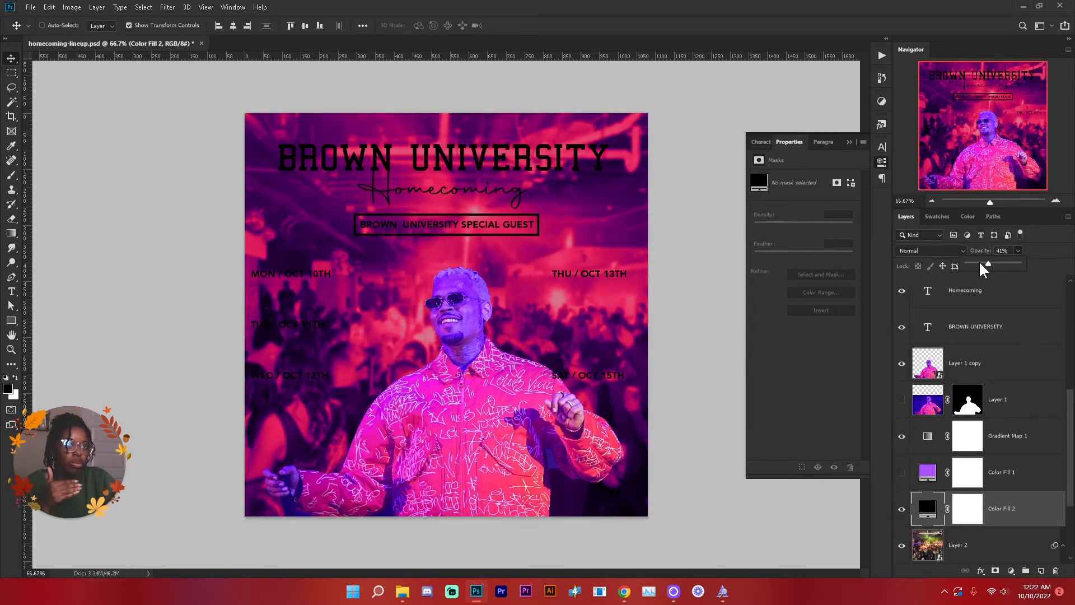
Select all the title, special guest and date text layers together and set their color to white ffffff
{"action": "left_click", "coordinate": [451, 283], "text": "ctrl"}
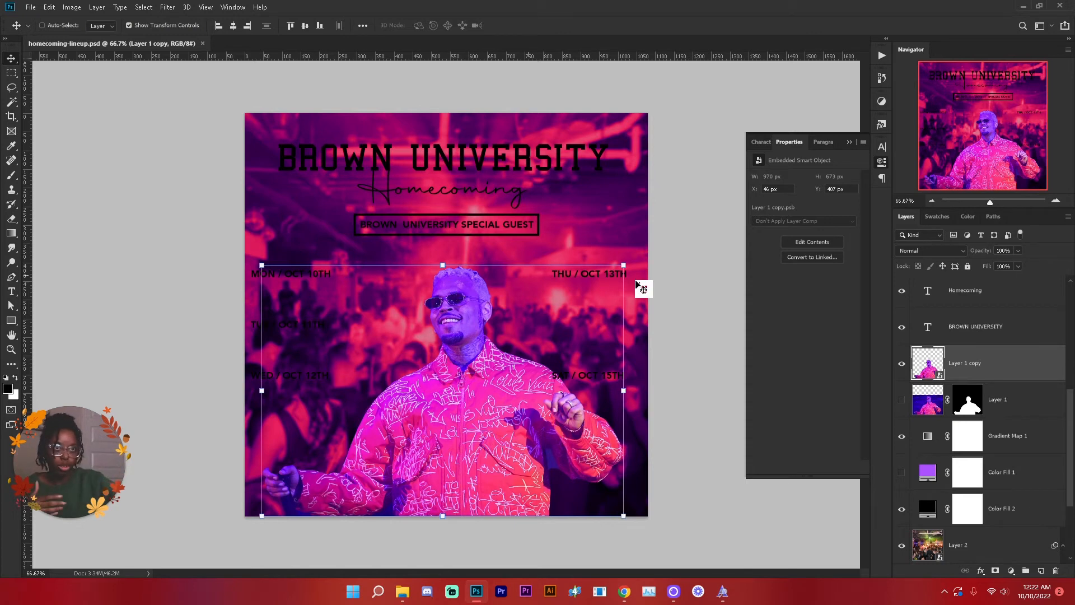
{"action": "scroll", "coordinate": [1009, 406], "scroll_direction": "up", "scroll_amount": 2}
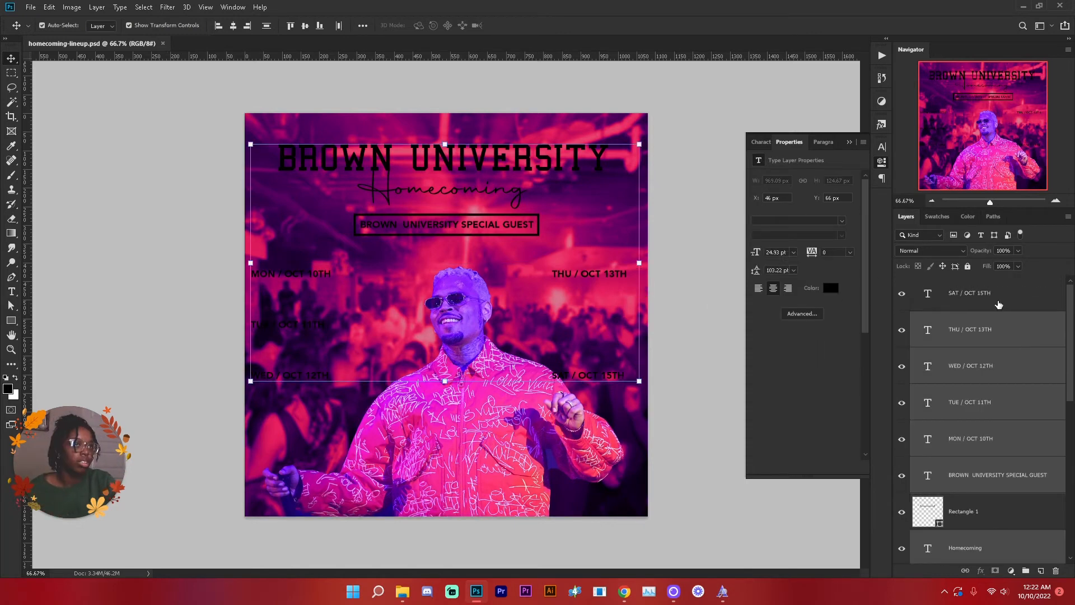
{"action": "left_click", "coordinate": [1013, 302], "text": "ctrl"}
{"action": "left_click", "coordinate": [831, 287]}
{"action": "left_click_drag", "start_coordinate": [717, 233], "coordinate": [666, 169]}
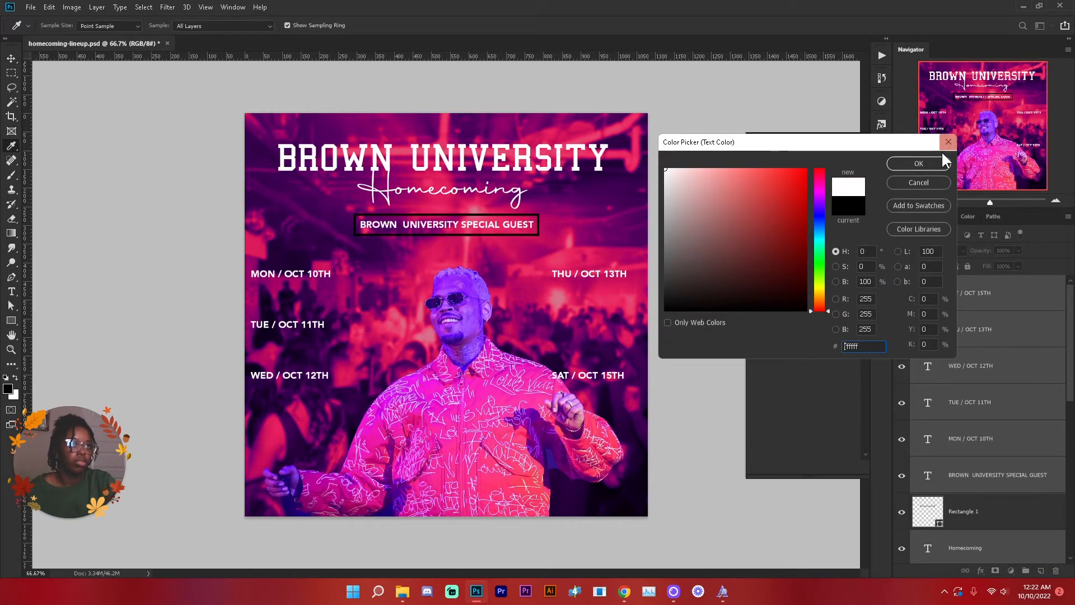
{"action": "left_click", "coordinate": [926, 164]}
{"action": "key", "text": "v"}
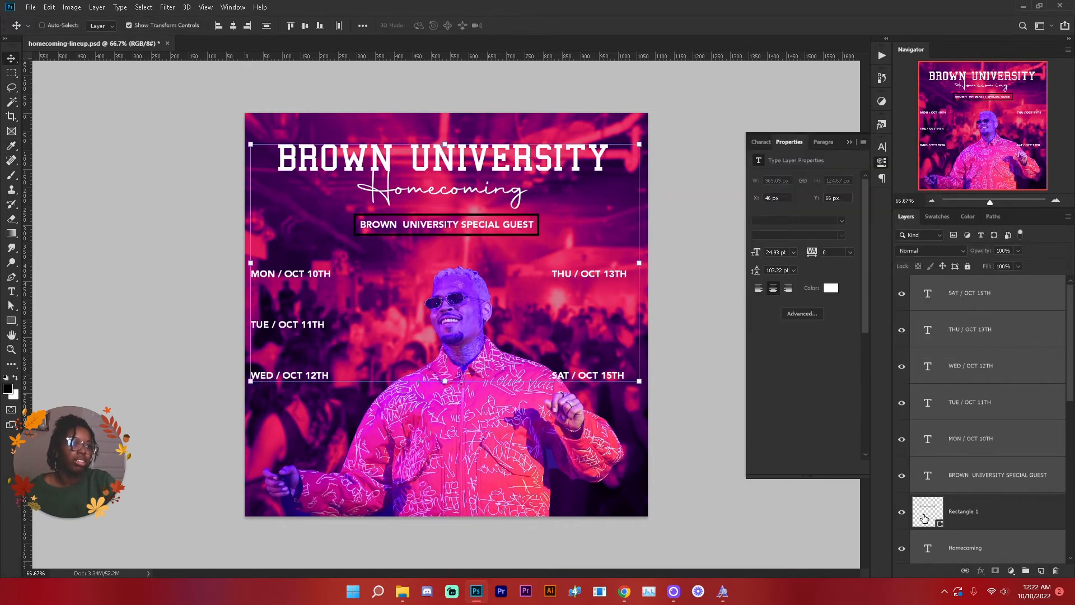
Set the stroke of the rectangle around BROWN UNIVERSITY SPECIAL GUEST to white
{"action": "left_click", "coordinate": [925, 518]}
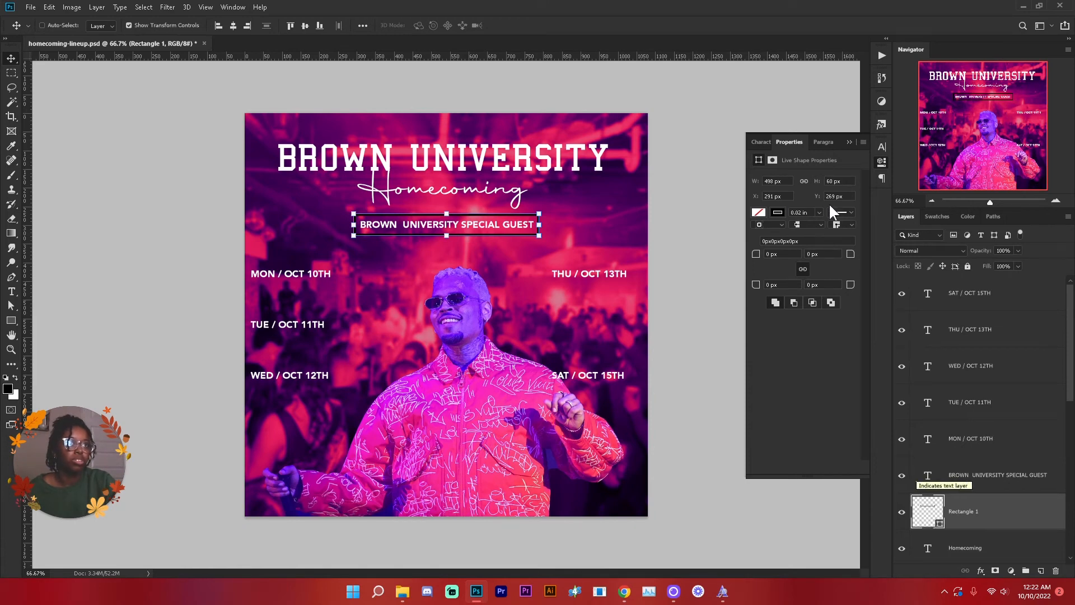
{"action": "left_click", "coordinate": [778, 213]}
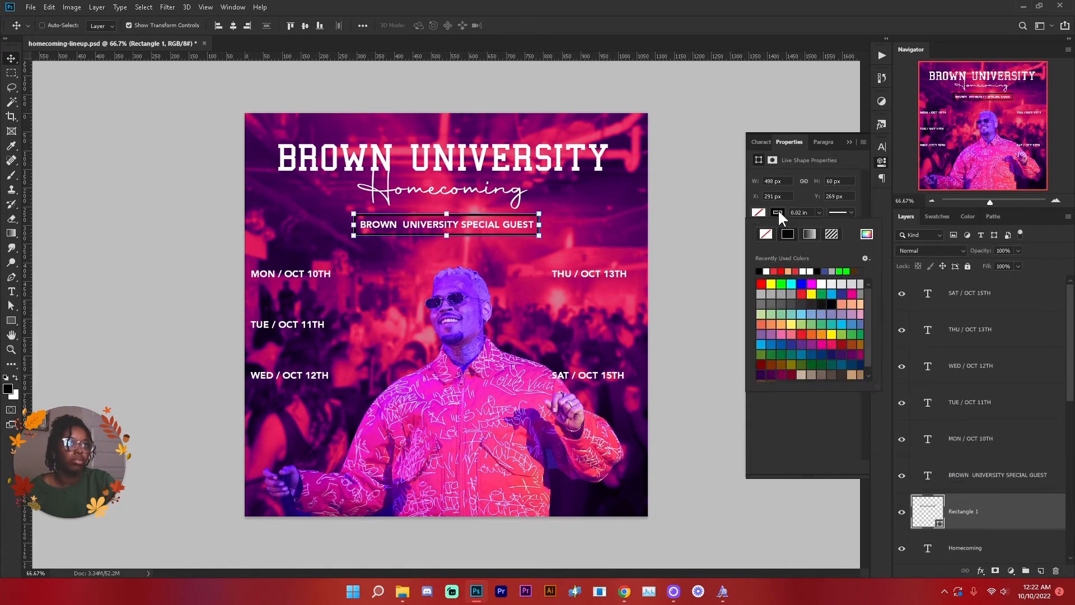
{"action": "left_click", "coordinate": [767, 270]}
Draw a black rectangle of about 286 by 81 px with no stroke and place it just under the MON / OCT 10TH date
{"action": "left_click", "coordinate": [986, 330]}
{"action": "left_click", "coordinate": [986, 330]}
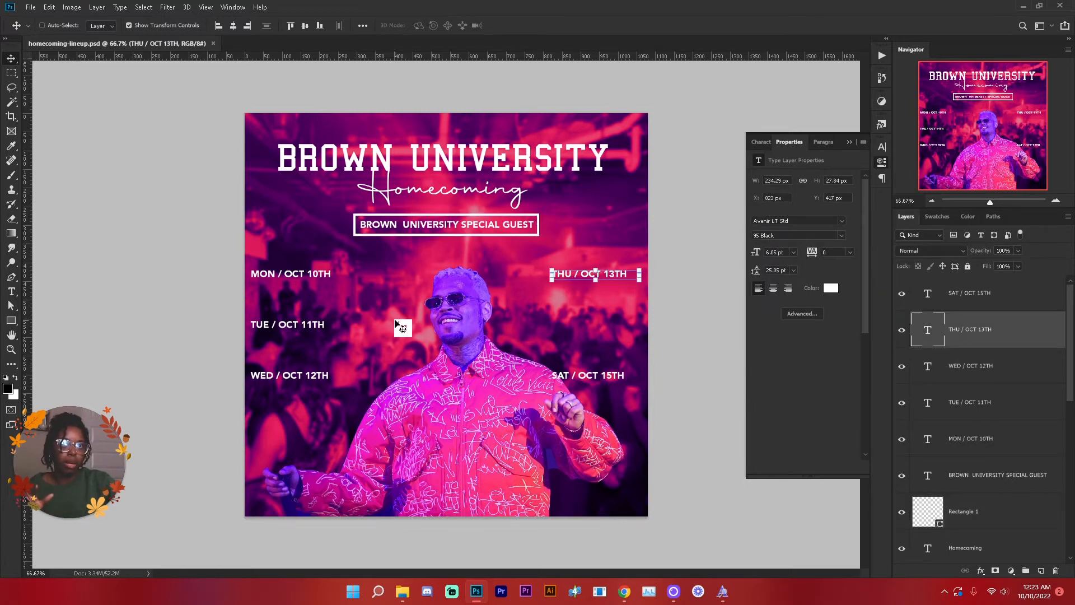
{"action": "right_click", "coordinate": [14, 328]}
{"action": "left_click", "coordinate": [67, 321]}
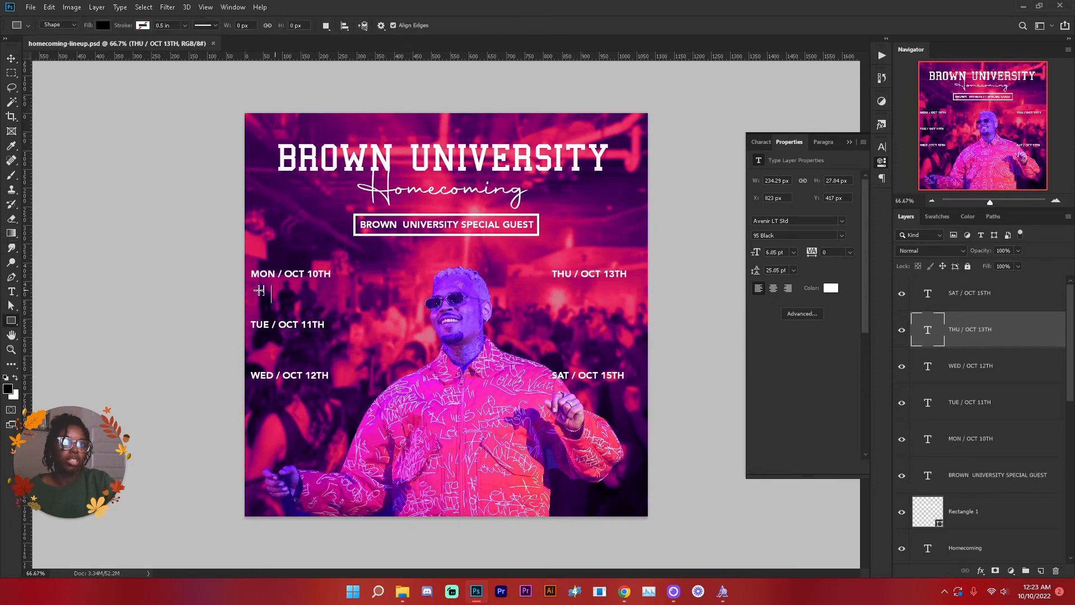
{"action": "left_click_drag", "start_coordinate": [274, 289], "coordinate": [327, 304]}
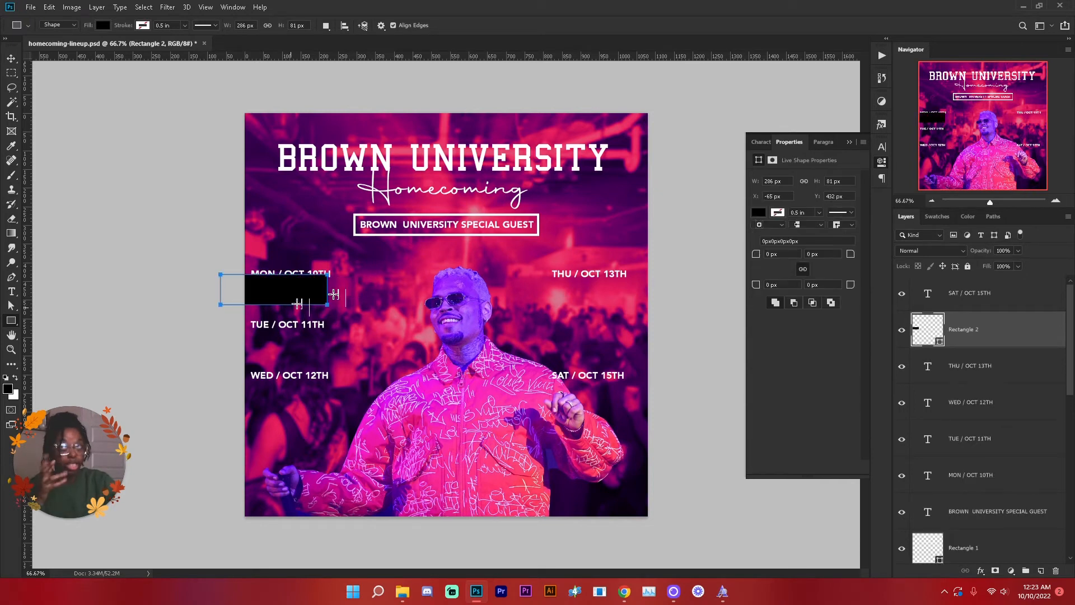
{"action": "key", "text": "v"}
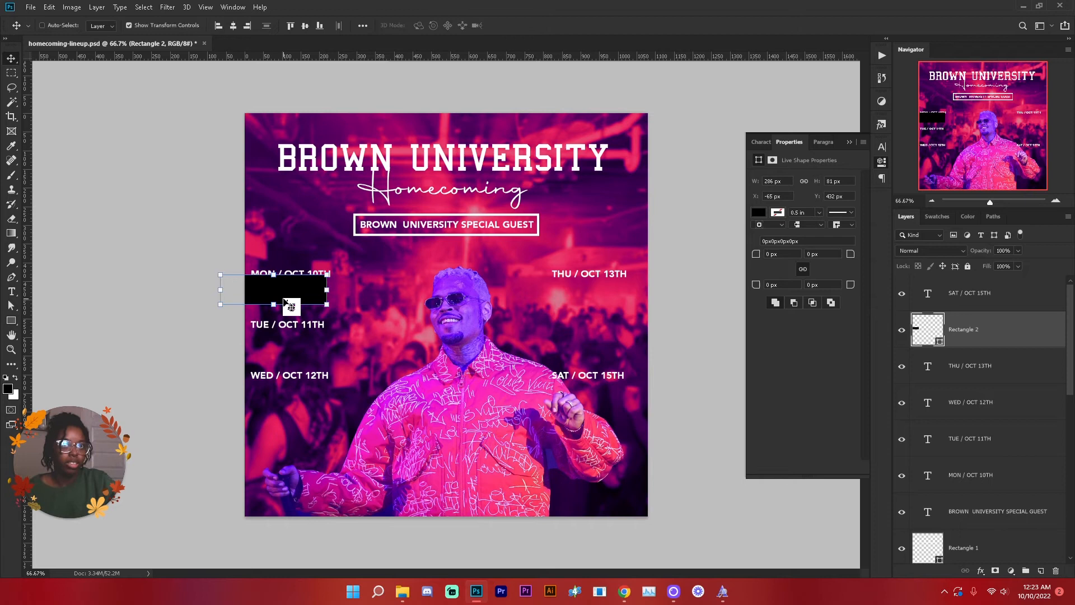
{"action": "key", "text": "ctrl+plus"}
{"action": "key", "text": "ctrl+plus"}
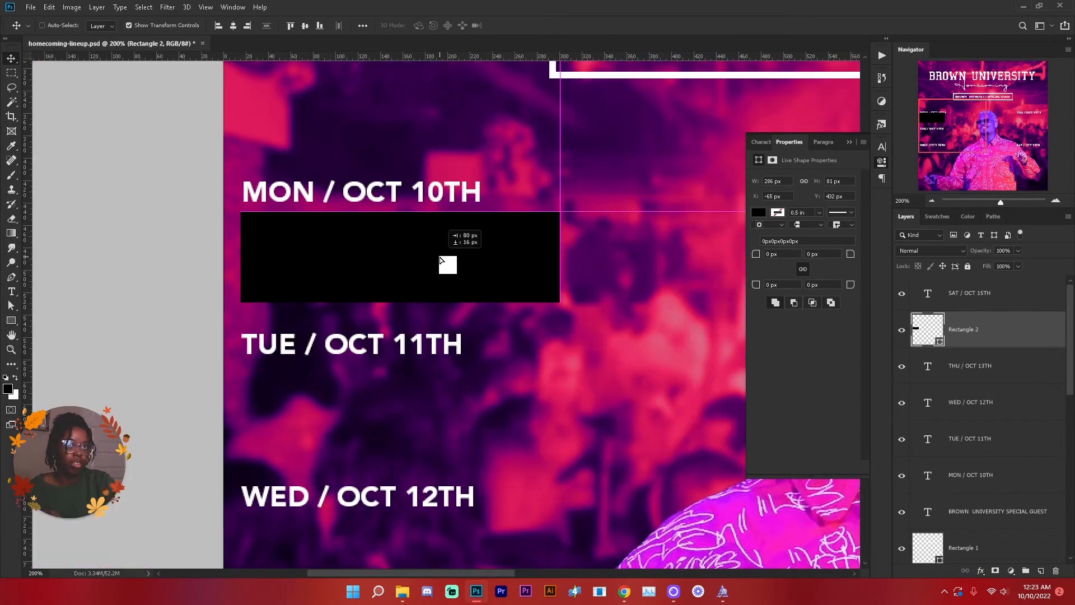
{"action": "left_click_drag", "start_coordinate": [440, 260], "coordinate": [441, 260]}
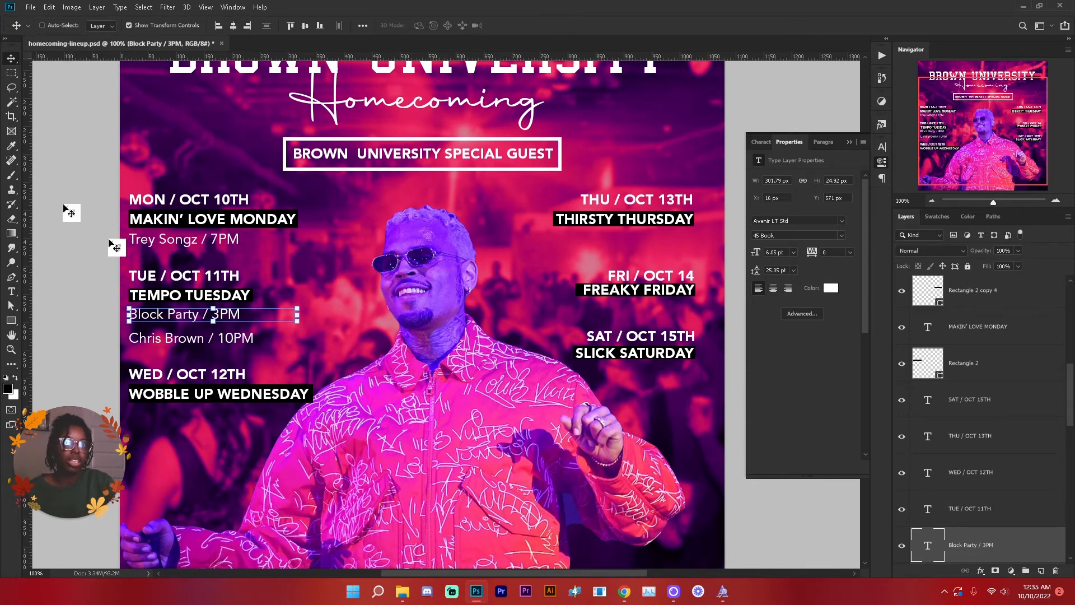
Create a dotted divider from a row of periods in a new text box beside the TUE / OCT 11TH listings, and save the file
{"action": "left_click", "coordinate": [11, 321]}
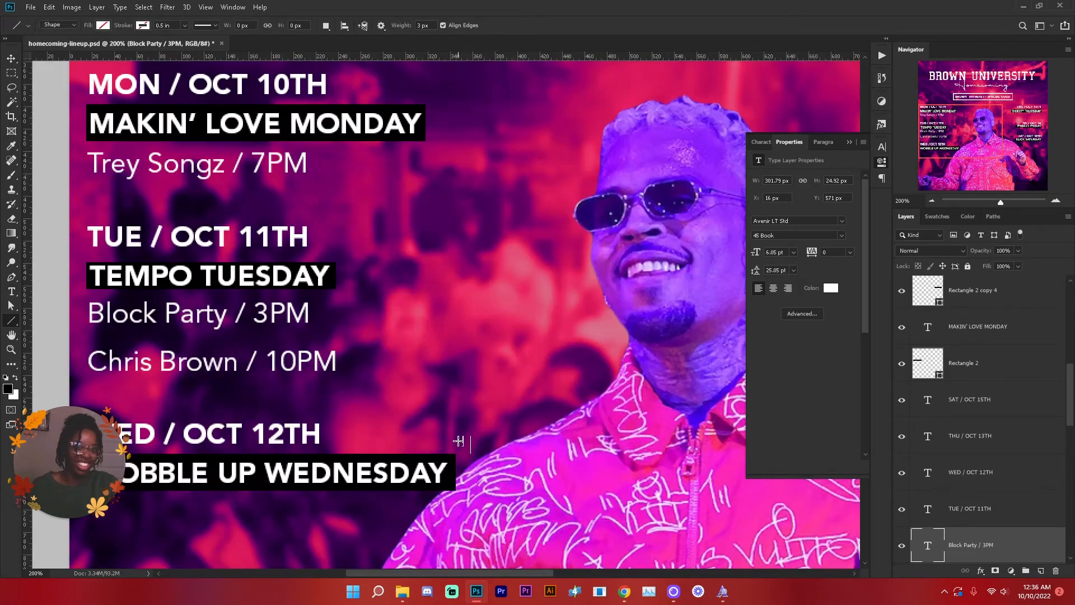
{"action": "key", "text": "t"}
{"action": "left_click_drag", "start_coordinate": [101, 168], "coordinate": [441, 274]}
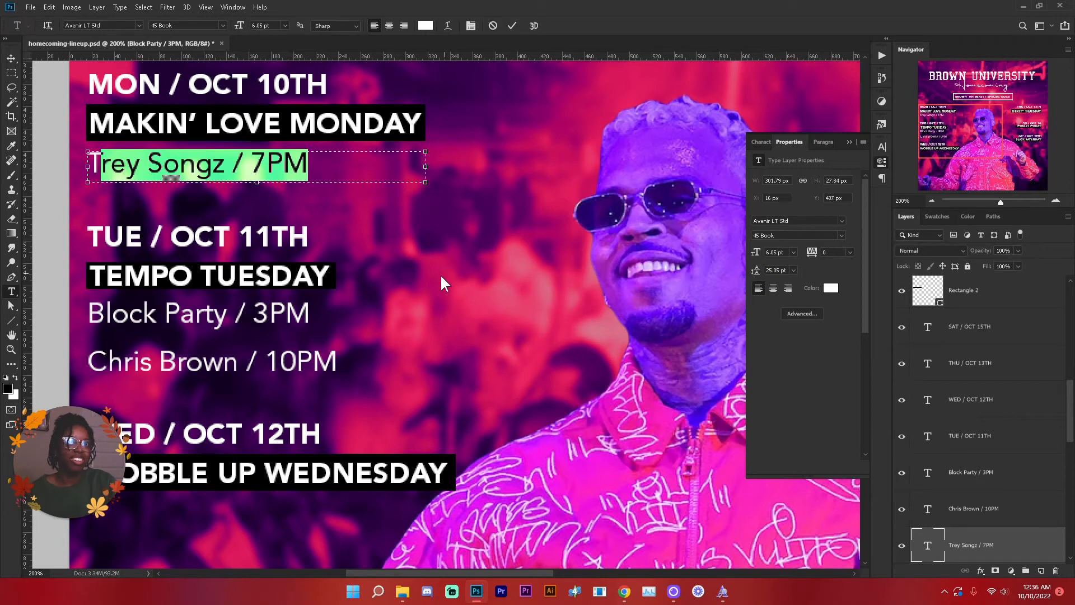
{"action": "left_click", "coordinate": [440, 275]}
{"action": "left_click_drag", "start_coordinate": [351, 278], "coordinate": [693, 362]}
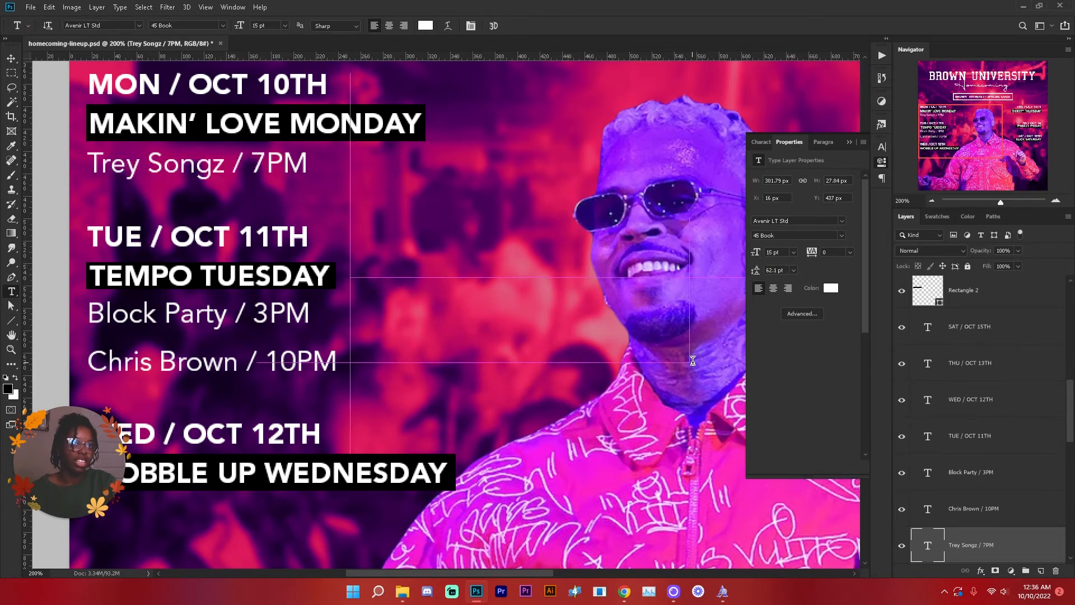
{"action": "type", "text": "................................"}
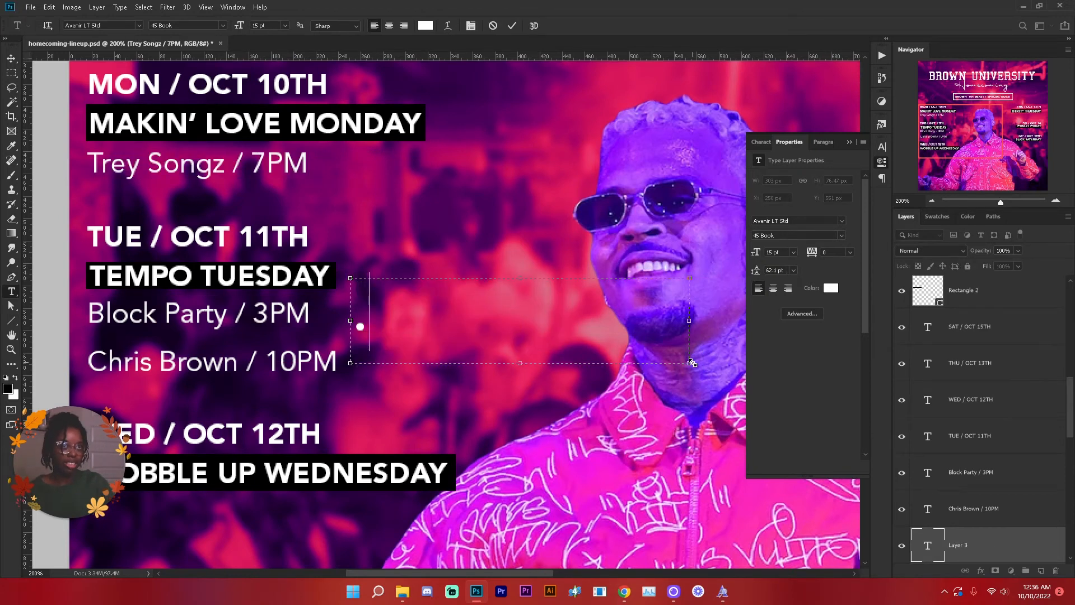
{"action": "key", "text": "ctrl+Return"}
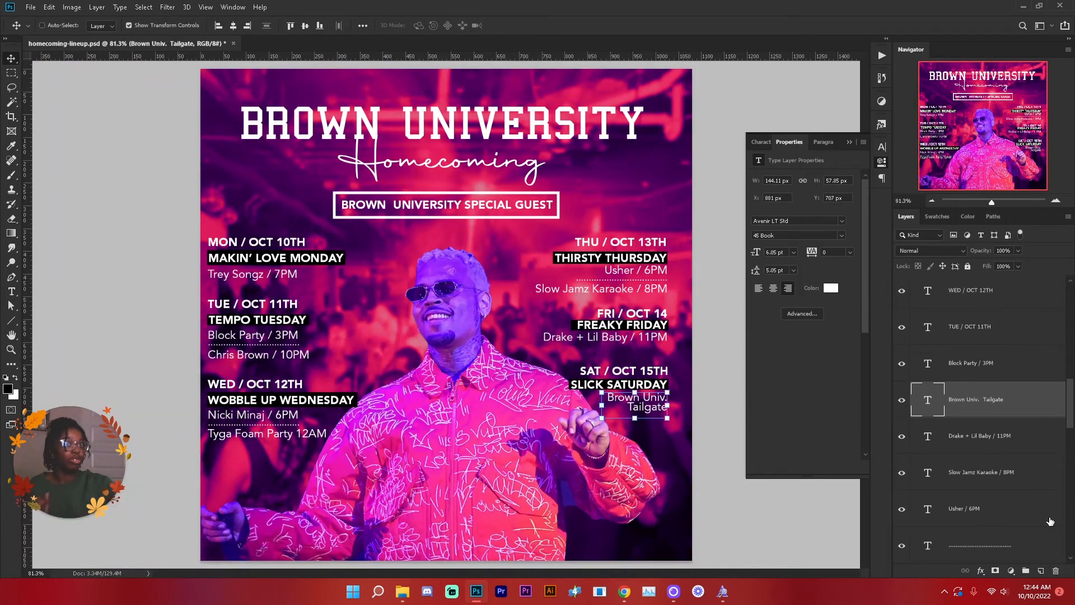
{"action": "key", "text": "ctrl+s"}
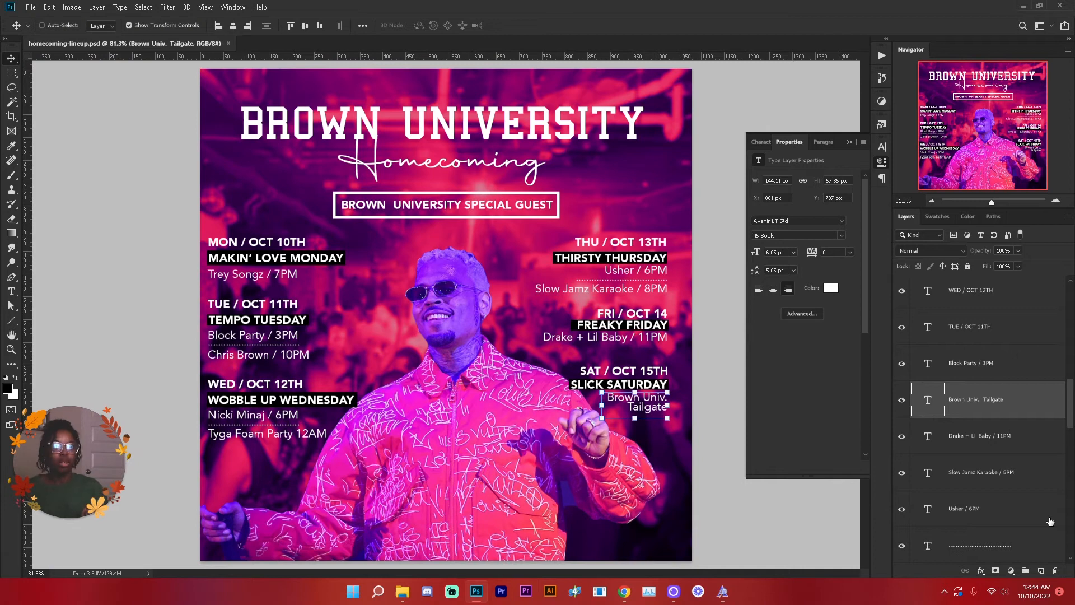
Set the fill of the rectangle behind MAKIN' LOVE MONDAY to white
{"action": "left_click", "coordinate": [330, 263], "text": "ctrl"}
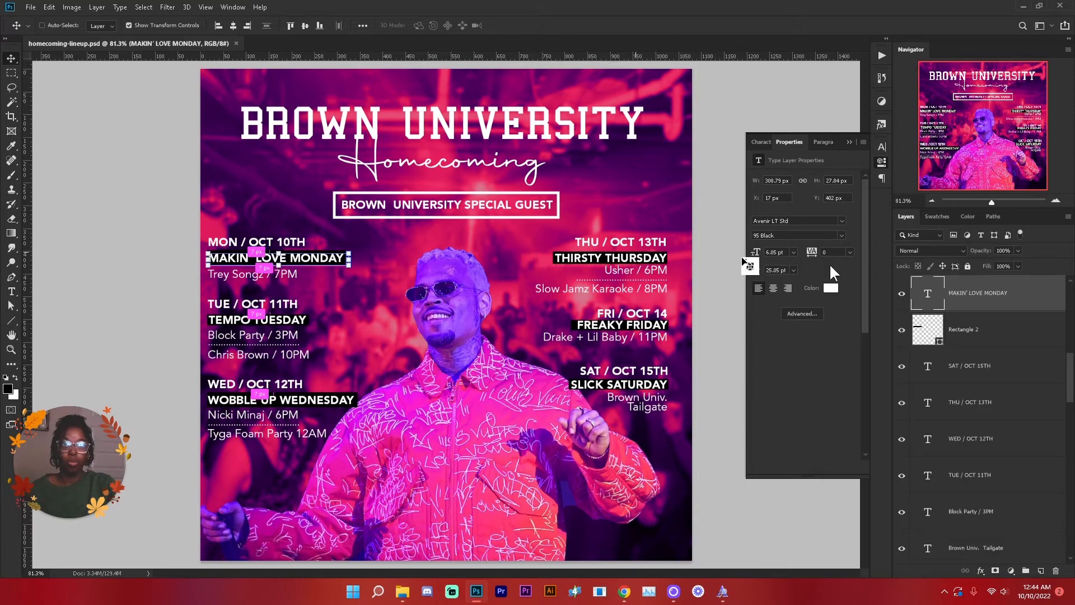
{"action": "left_click", "coordinate": [1014, 345]}
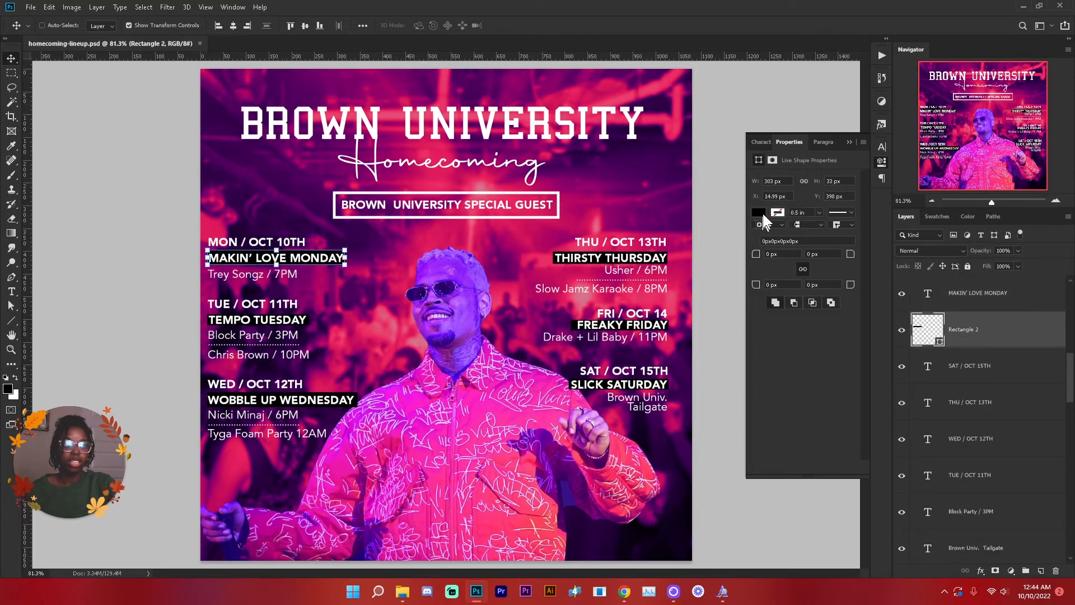
{"action": "left_click", "coordinate": [759, 213]}
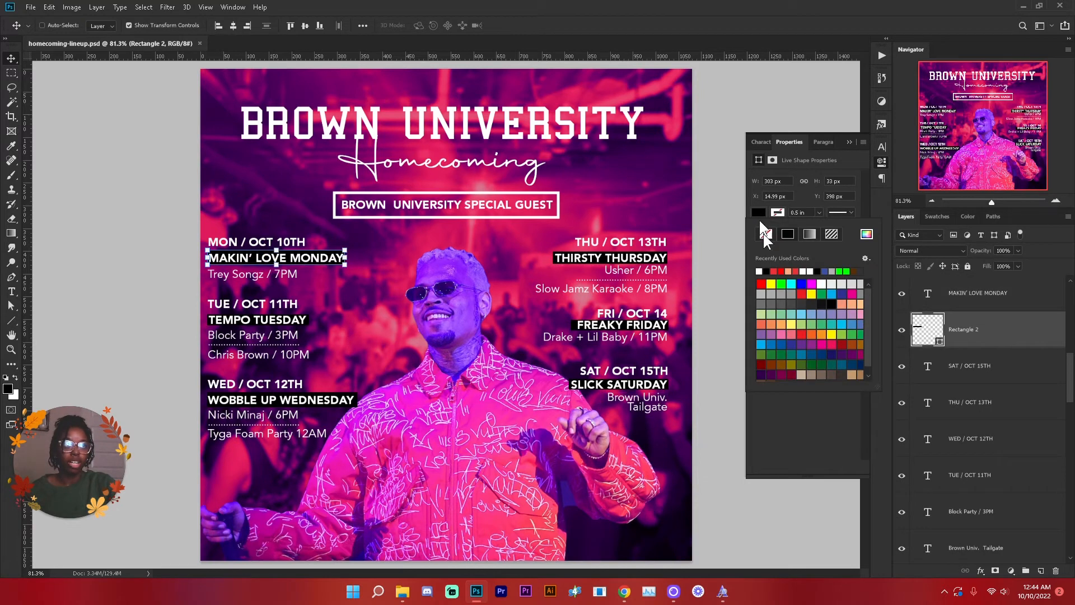
{"action": "left_click", "coordinate": [762, 271]}
Set the MAKIN' LOVE MONDAY text color to a purple sampled from the performer's head
{"action": "left_click", "coordinate": [1031, 304]}
{"action": "left_click", "coordinate": [1029, 297]}
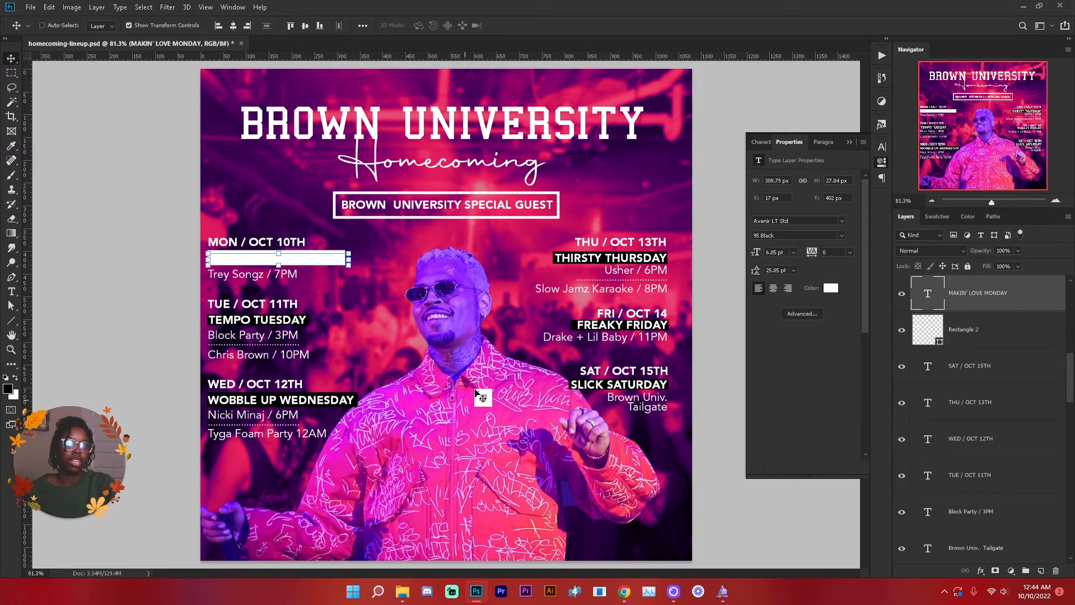
{"action": "left_click", "coordinate": [831, 288]}
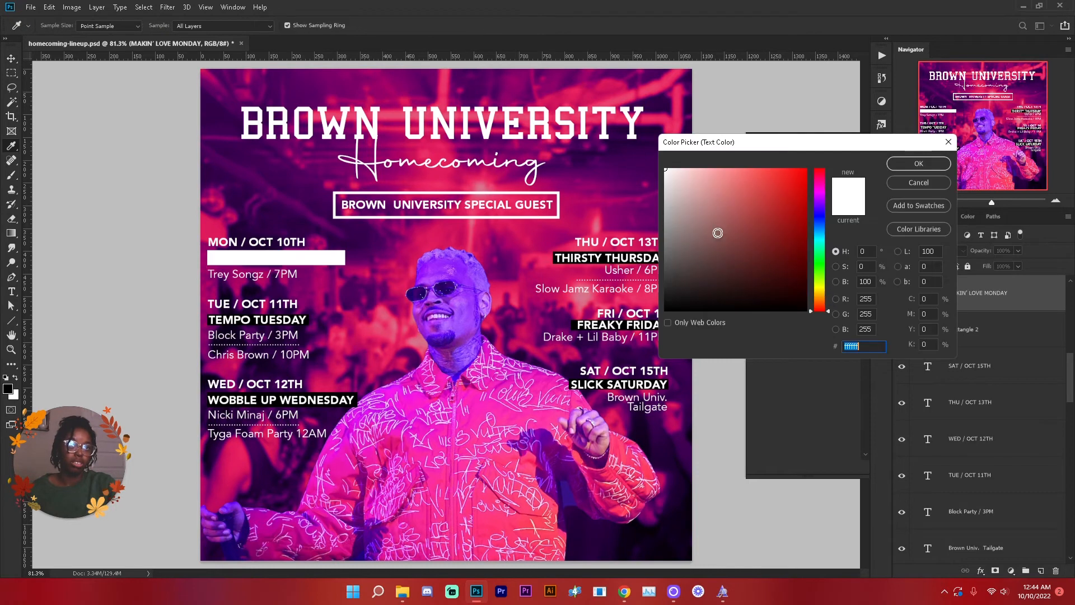
{"action": "left_click_drag", "start_coordinate": [471, 284], "coordinate": [480, 265]}
{"action": "left_click", "coordinate": [918, 164]}
{"action": "scroll", "coordinate": [932, 295], "scroll_direction": "up", "scroll_amount": 4}
{"action": "double_click", "coordinate": [929, 293]}
{"action": "left_click", "coordinate": [831, 289]}
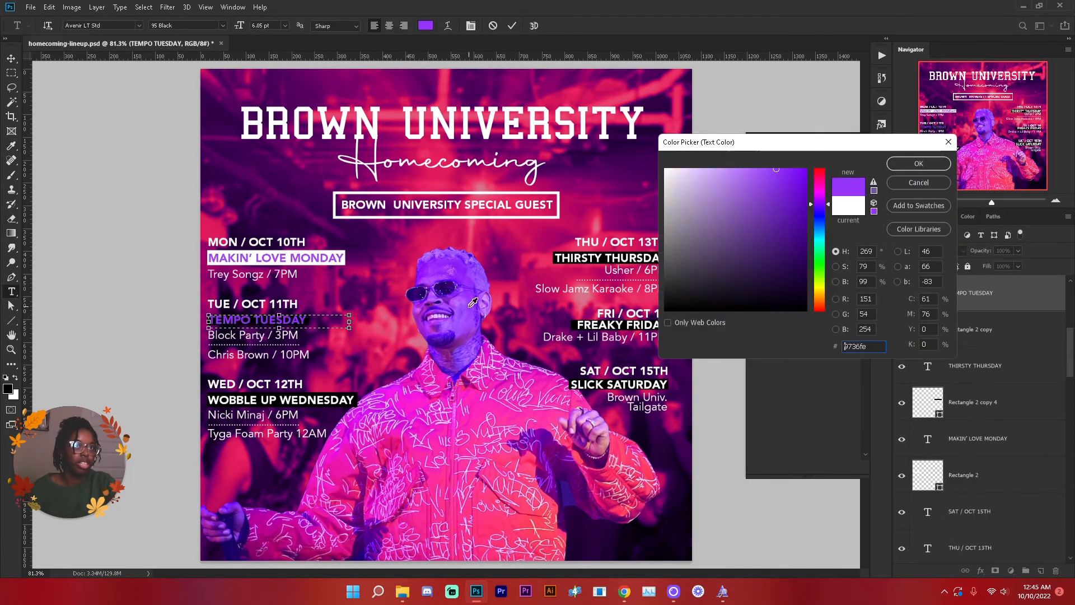
{"action": "left_click", "coordinate": [918, 183]}
Copy the MAKIN' LOVE MONDAY purple color code and apply it to the TEMPO TUESDAY text
{"action": "left_click", "coordinate": [952, 508]}
{"action": "left_click", "coordinate": [829, 289]}
{"action": "key", "text": "ctrl+c"}
{"action": "left_click", "coordinate": [918, 164]}
{"action": "double_click", "coordinate": [280, 321]}
{"action": "left_click", "coordinate": [830, 288]}
{"action": "key", "text": "ctrl+v"}
{"action": "left_click", "coordinate": [934, 166]}
Select the remaining rectangles behind the event titles together and set their fill to white
{"action": "left_click", "coordinate": [1016, 397]}
{"action": "scroll", "coordinate": [1016, 385], "scroll_direction": "up", "scroll_amount": 5}
{"action": "left_click", "coordinate": [1017, 329], "text": "ctrl"}
{"action": "left_click", "coordinate": [1017, 402], "text": "ctrl"}
{"action": "left_click", "coordinate": [759, 212]}
Apply the copied purple to the remaining event title texts together and save the file
{"action": "left_click", "coordinate": [1017, 366]}
{"action": "left_click", "coordinate": [1016, 439], "text": "ctrl"}
{"action": "scroll", "coordinate": [1017, 512], "scroll_direction": "down", "scroll_amount": 5}
{"action": "left_click", "coordinate": [830, 288]}
{"action": "key", "text": "ctrl+v"}
{"action": "left_click", "coordinate": [932, 165]}
{"action": "key", "text": "ctrl+s"}
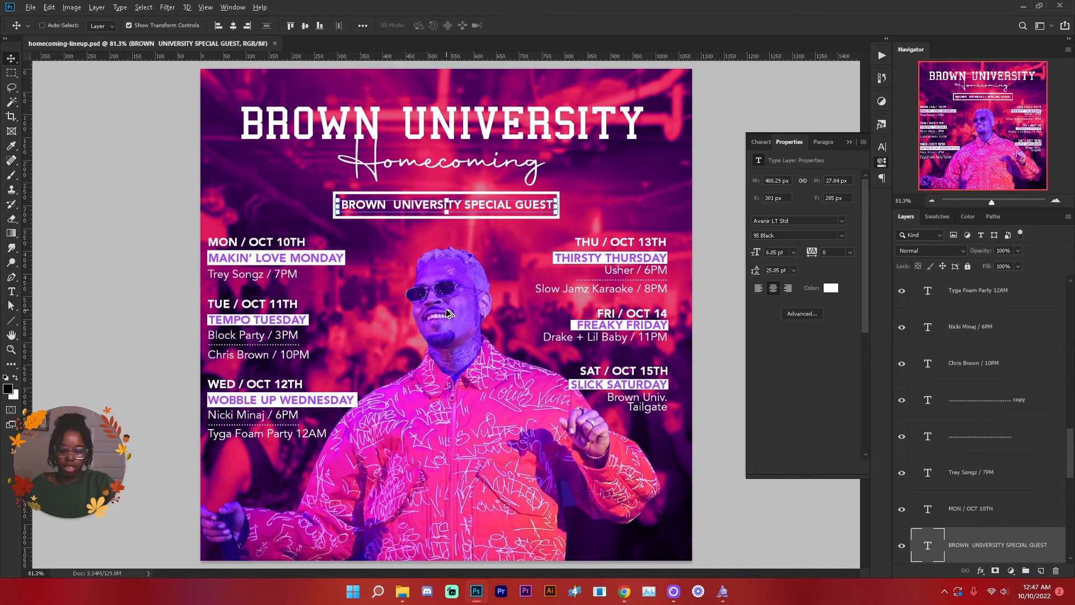
Duplicate the BROWN UNIVERSITY SPECIAL GUEST text above the main title and replace its wording with ORIGINAL HOOD BOSSES PRESENTS
{"action": "left_click_drag", "start_coordinate": [447, 298], "coordinate": [454, 205]}
{"action": "double_click", "coordinate": [544, 95]}
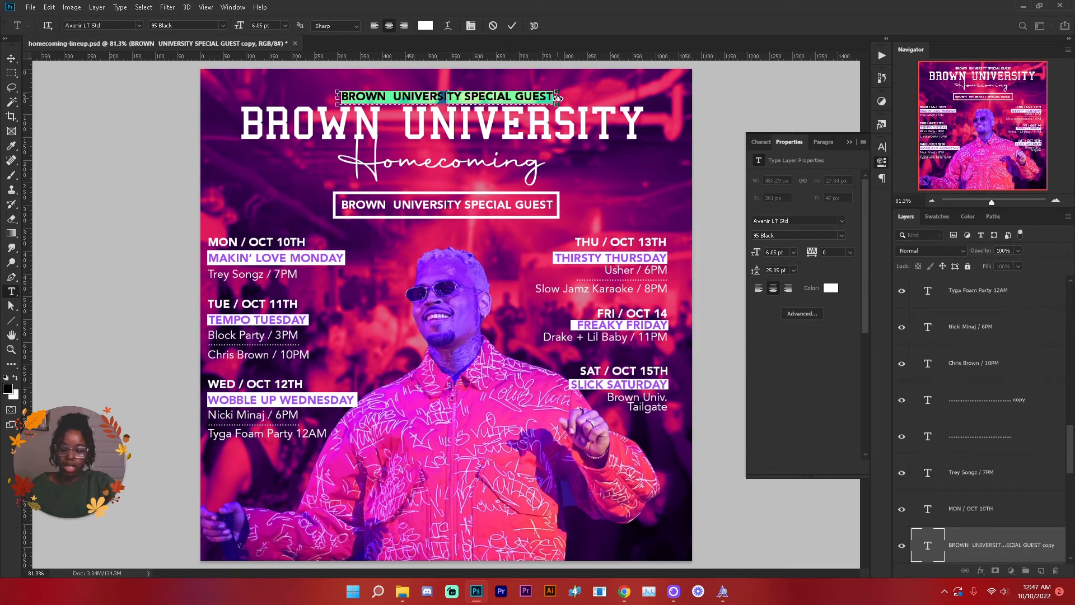
{"action": "left_click_drag", "start_coordinate": [559, 98], "coordinate": [645, 96]}
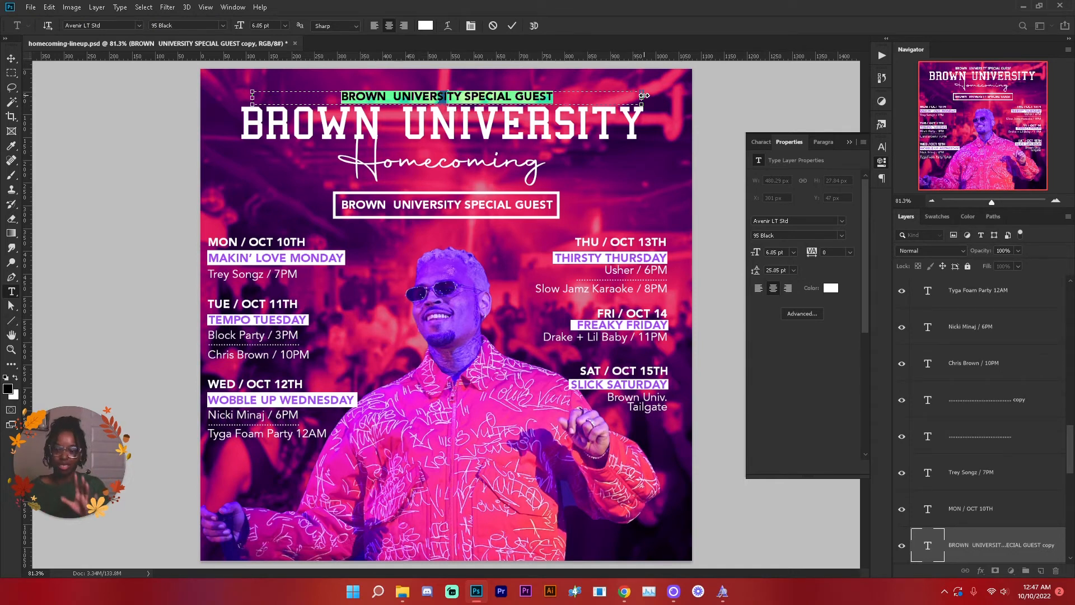
{"action": "type", "text": "ORIGINAL HOOD BOSSES PRESENTS"}
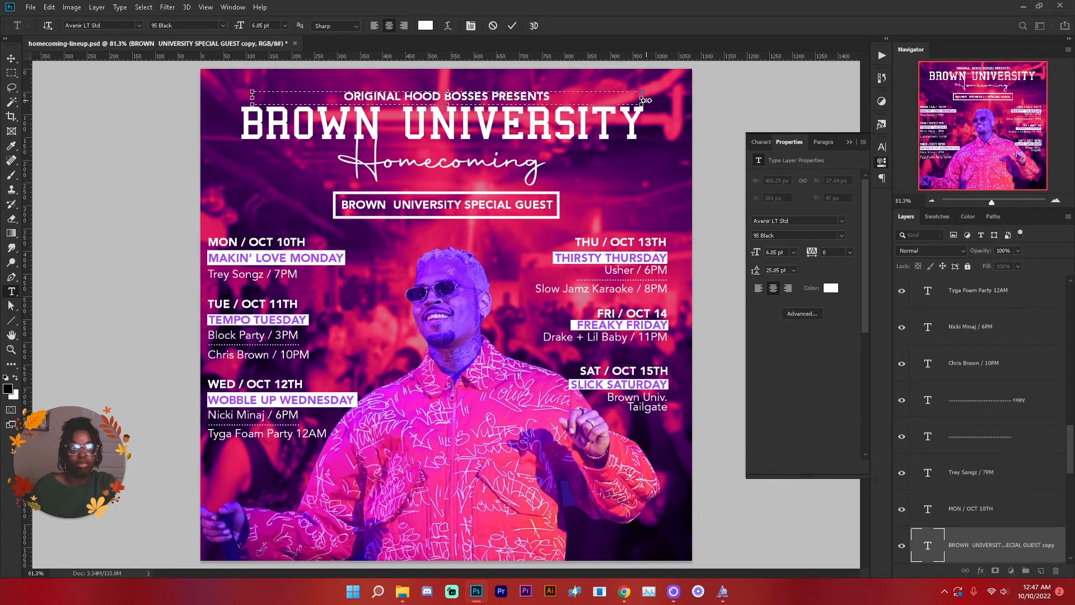
Widen the ORIGINAL HOOD BOSSES PRESENTS text box and set its letter tracking to 730
{"action": "left_click_drag", "start_coordinate": [646, 101], "coordinate": [682, 99]}
{"action": "key", "text": "ctrl+a"}
{"action": "left_click_drag", "start_coordinate": [812, 253], "coordinate": [833, 103]}
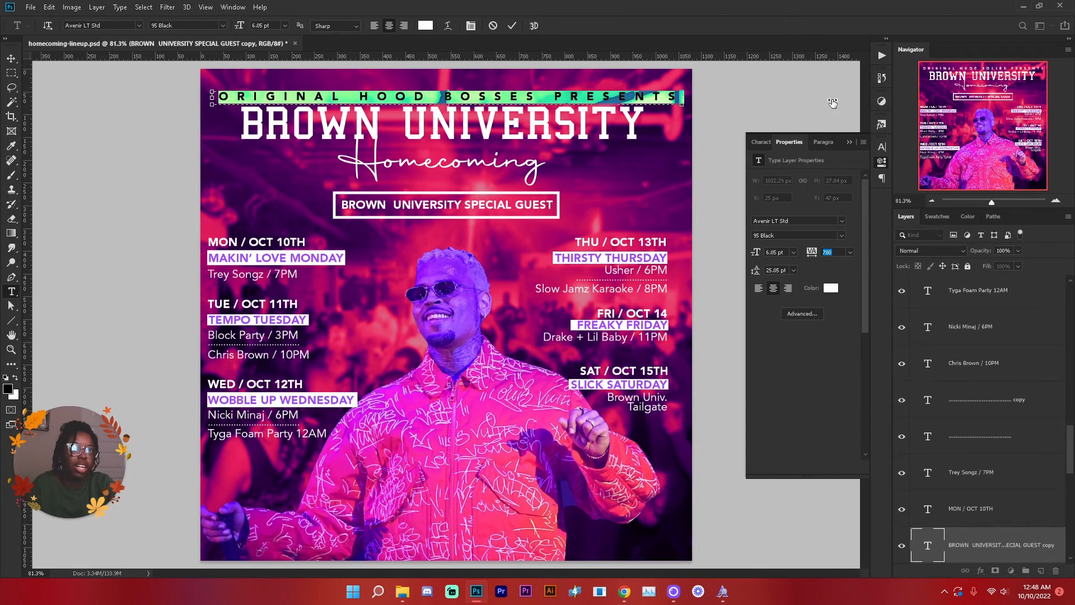
{"action": "left_click", "coordinate": [508, 27]}
{"action": "key", "text": "v"}
{"action": "left_click", "coordinate": [986, 327]}
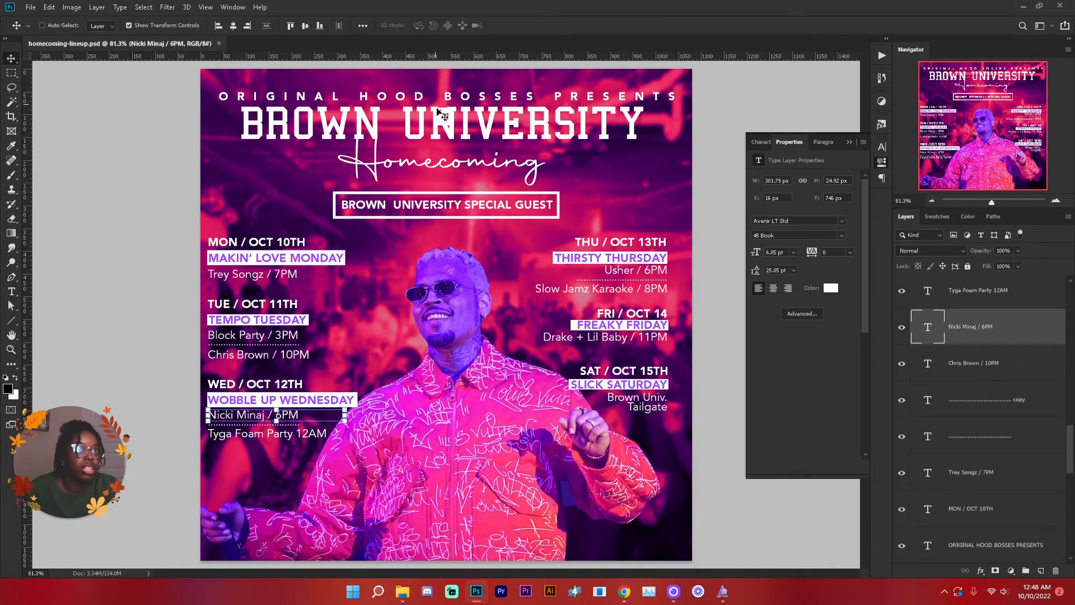
Set the BROWN UNIVERSITY title to College Bold and adjust its text so both words fit on one line
{"action": "left_click", "coordinate": [438, 137], "text": "ctrl"}
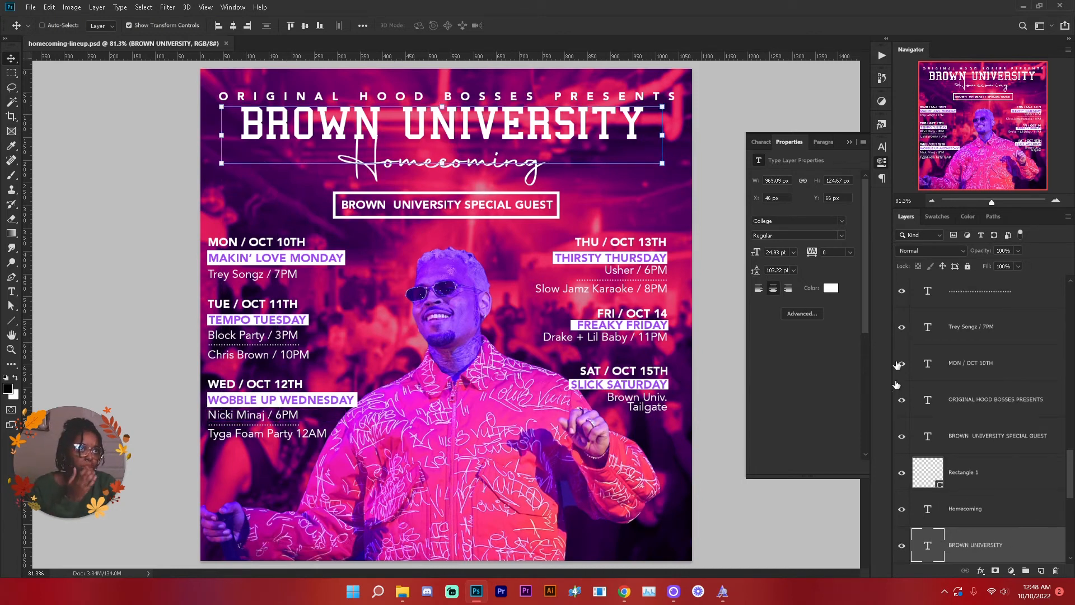
{"action": "left_click", "coordinate": [842, 233]}
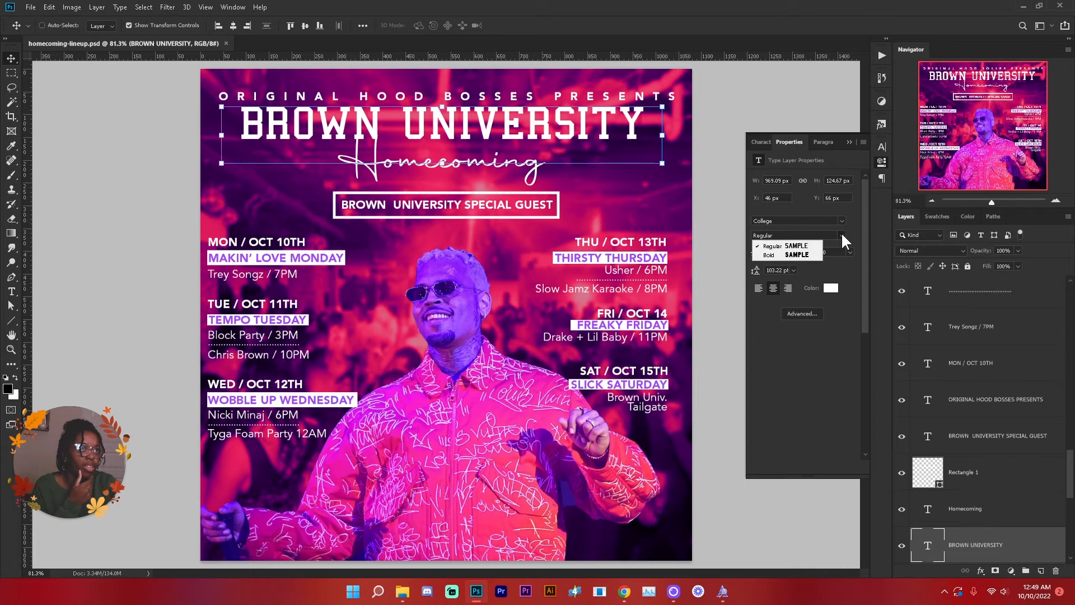
{"action": "left_click", "coordinate": [815, 255]}
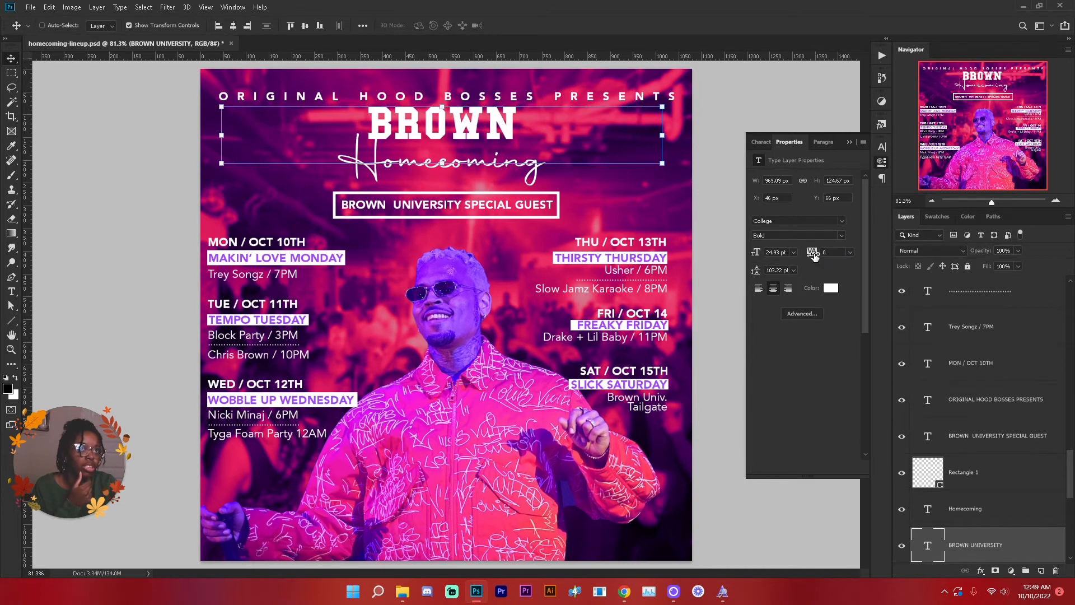
{"action": "double_click", "coordinate": [480, 130]}
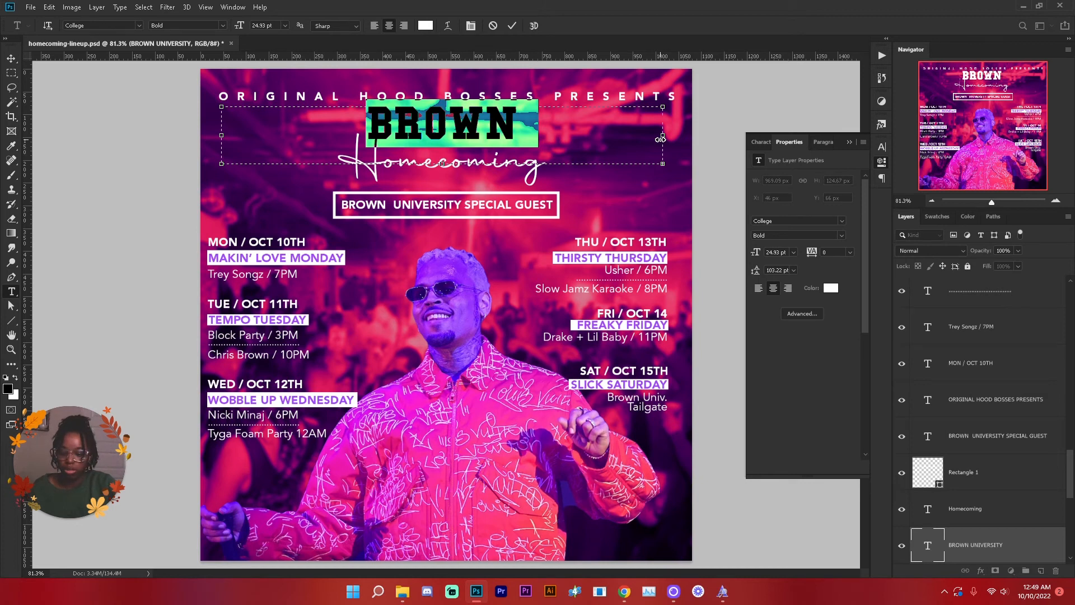
Add a drop shadow to the Homecoming text, reset it to default, and make it white with Normal blend mode
{"action": "left_click", "coordinate": [1021, 508]}
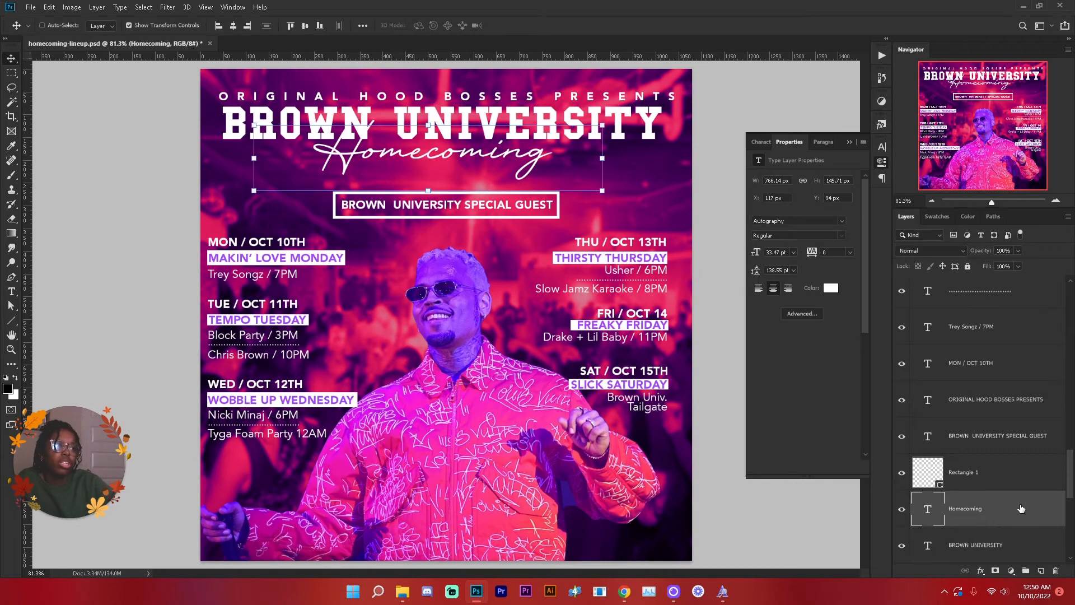
{"action": "double_click", "coordinate": [1021, 508]}
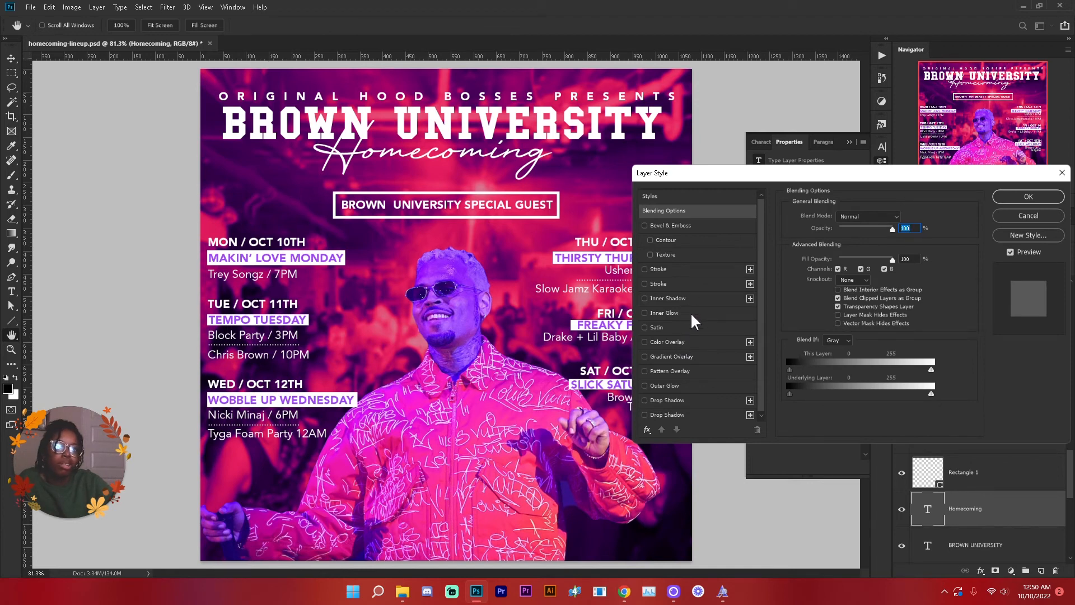
{"action": "left_click", "coordinate": [656, 415]}
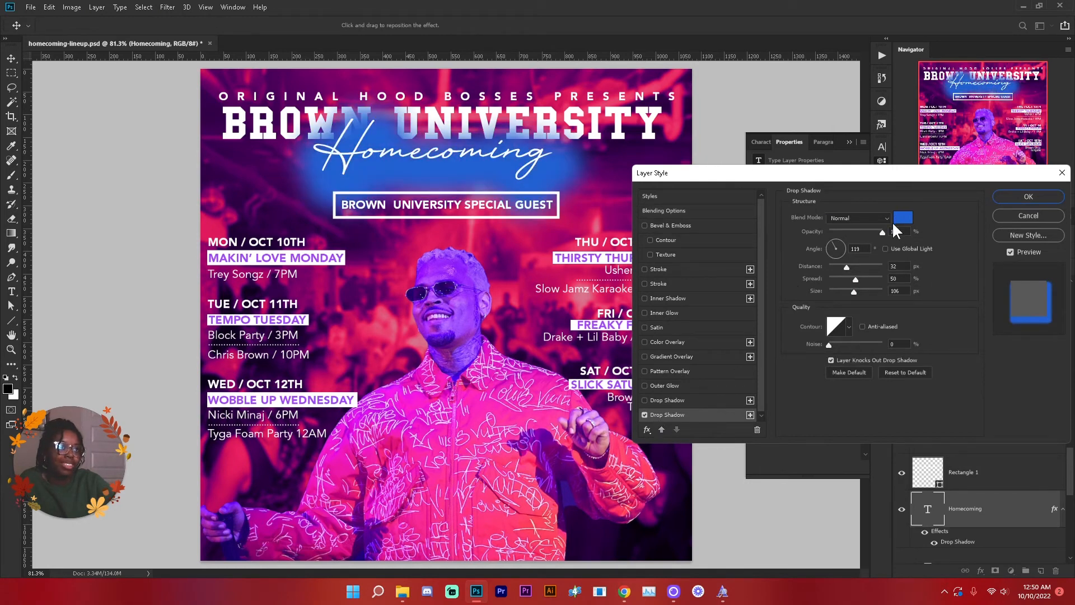
{"action": "left_click", "coordinate": [912, 372]}
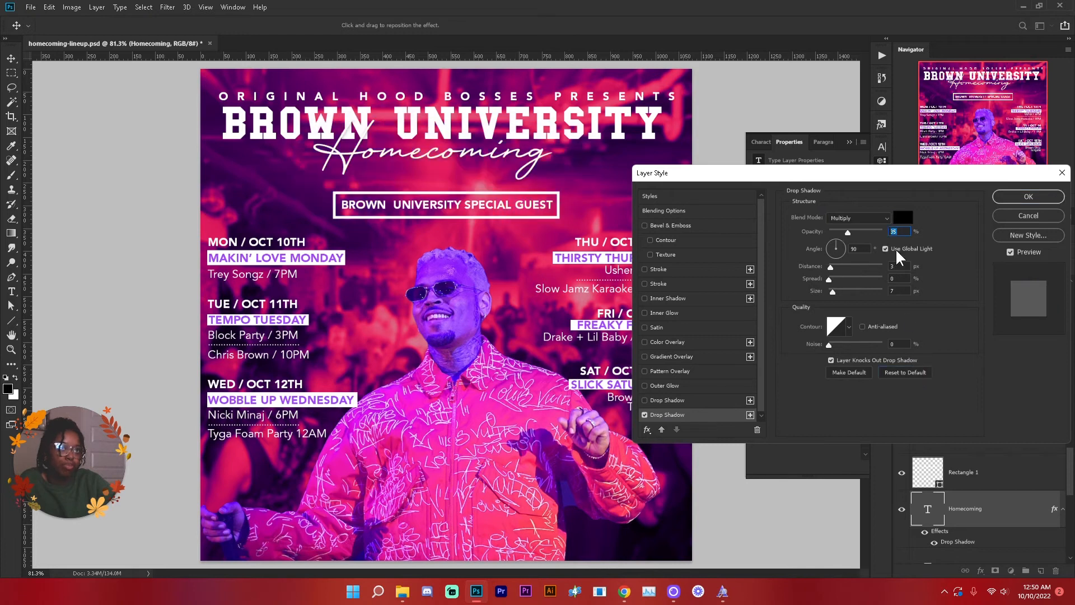
{"action": "left_click", "coordinate": [901, 220]}
{"action": "left_click", "coordinate": [631, 157]}
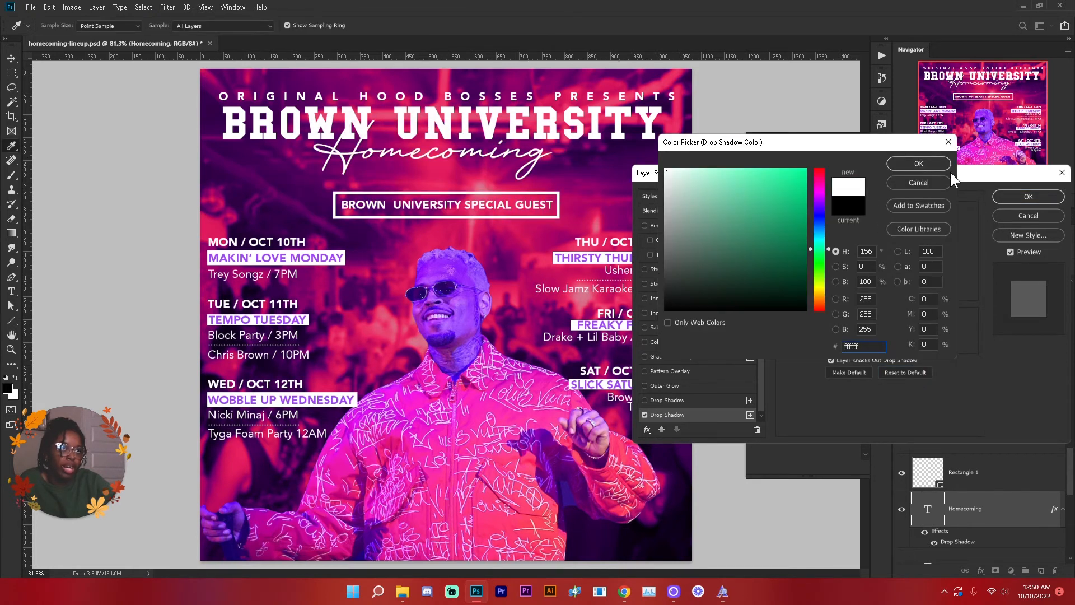
{"action": "left_click", "coordinate": [936, 164]}
{"action": "left_click", "coordinate": [865, 212]}
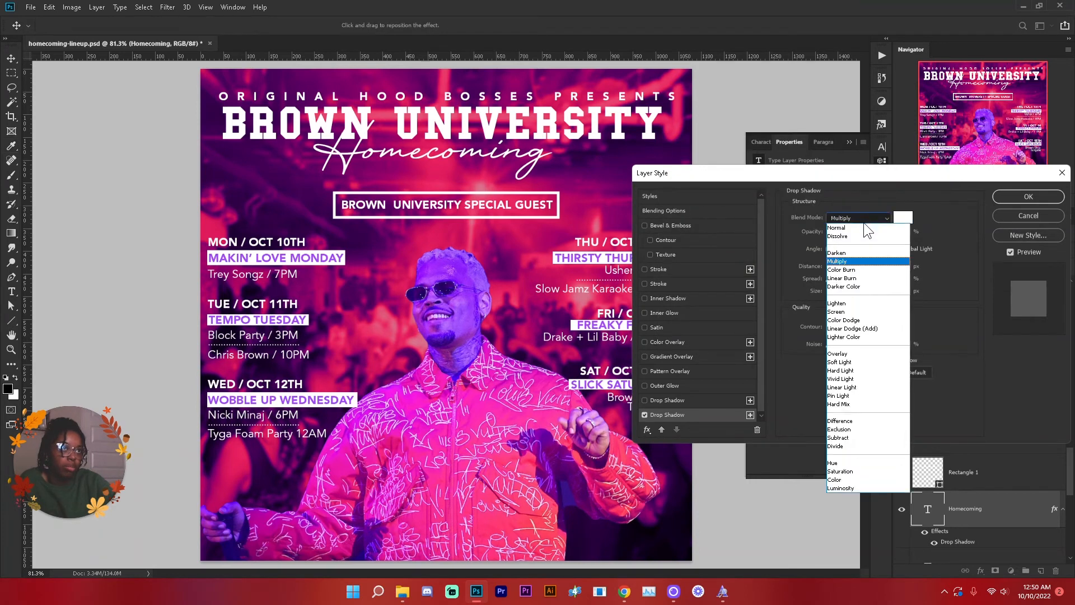
{"action": "left_click", "coordinate": [858, 225]}
Set the Homecoming drop shadow to 74% opacity, 0 px distance, 27% spread and 24 px size
{"action": "left_click_drag", "start_coordinate": [858, 229], "coordinate": [876, 230]}
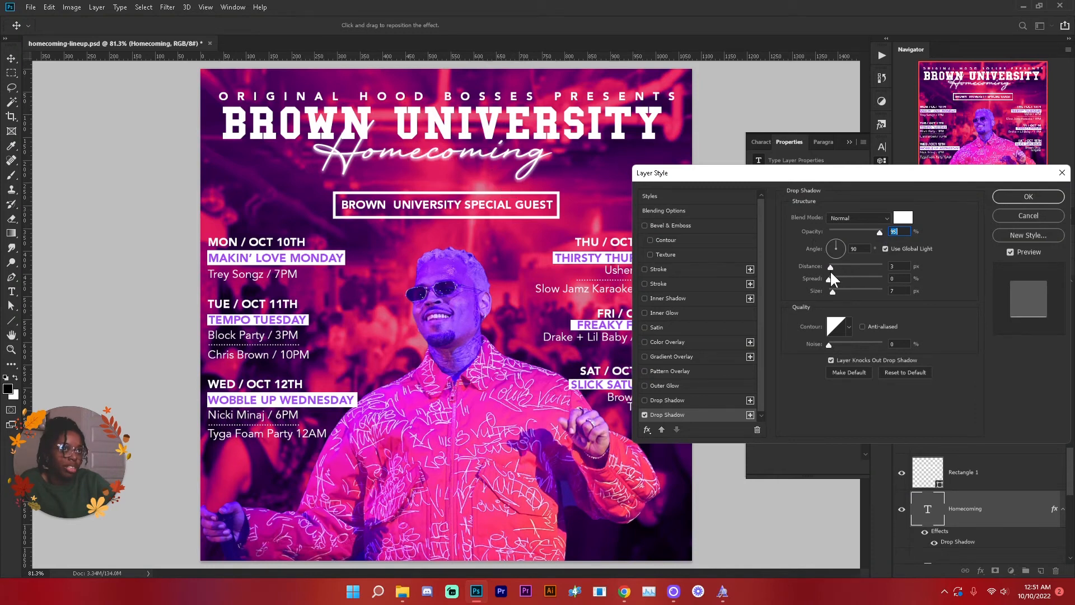
{"action": "left_click_drag", "start_coordinate": [832, 266], "coordinate": [835, 291]}
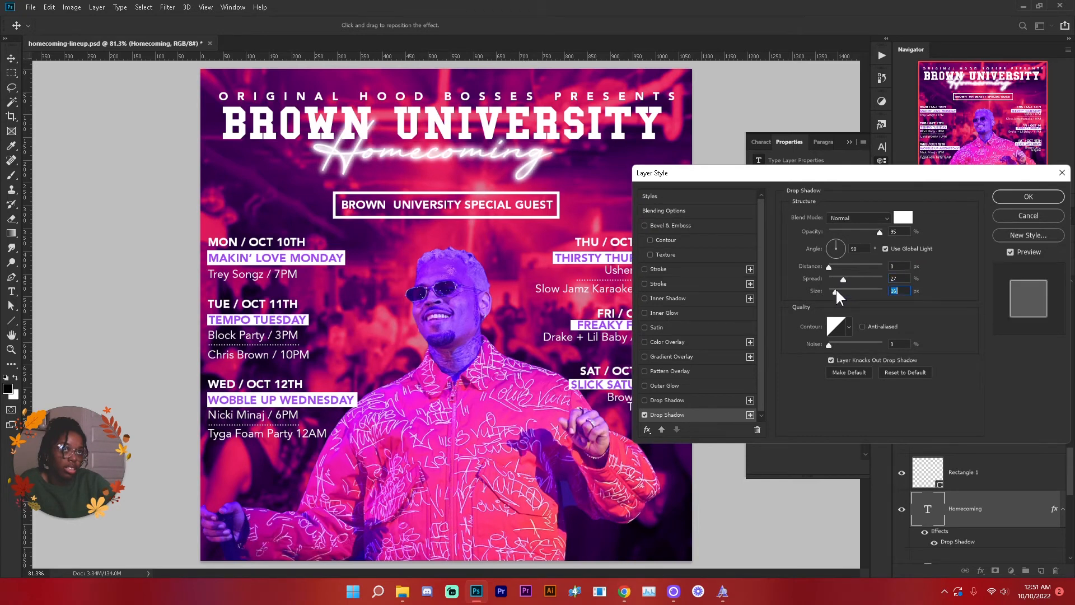
{"action": "left_click", "coordinate": [868, 231]}
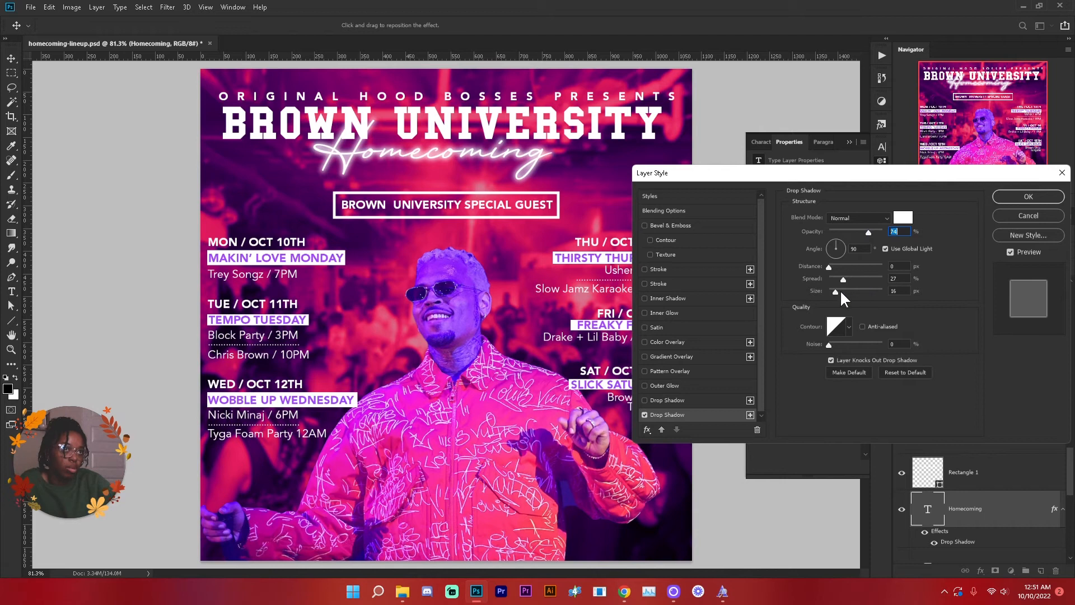
{"action": "left_click_drag", "start_coordinate": [837, 290], "coordinate": [837, 289]}
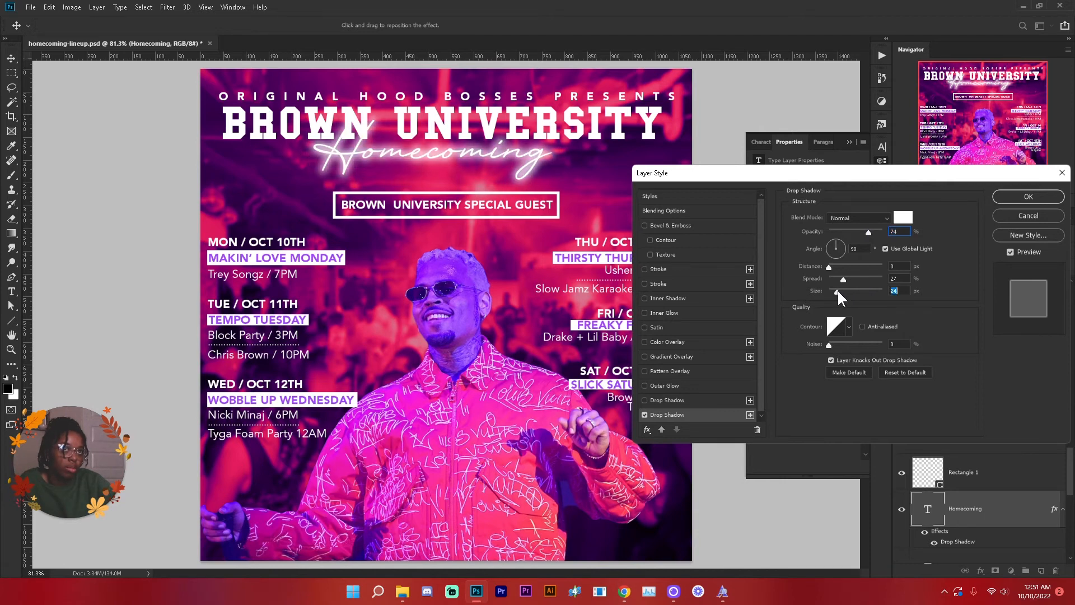
Enable a second white drop shadow on the Homecoming text and place it below the first shadow in the effects order
{"action": "left_click", "coordinate": [666, 399]}
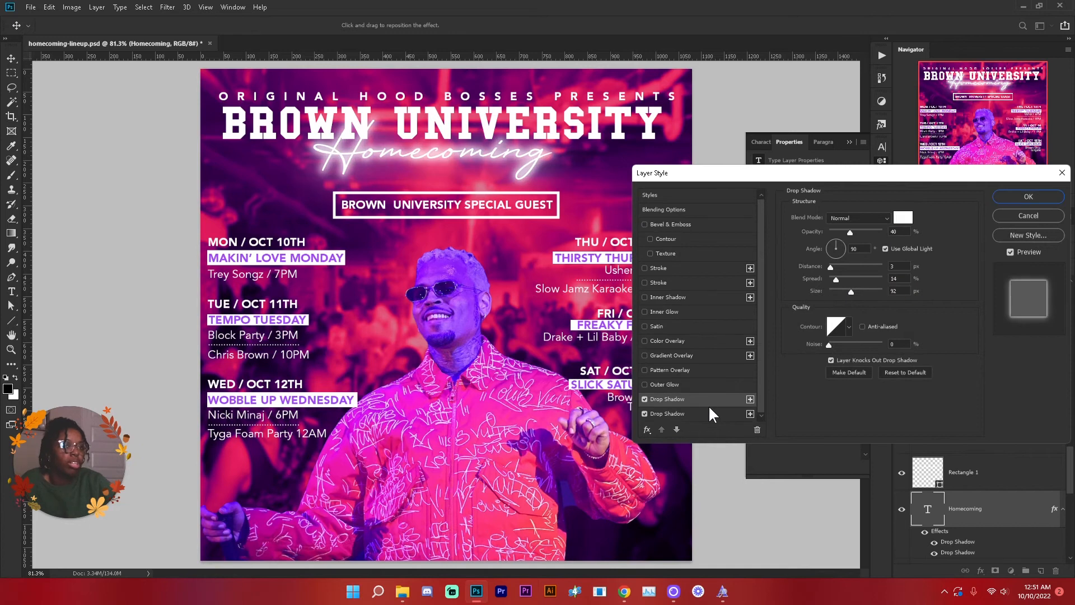
{"action": "left_click", "coordinate": [677, 429]}
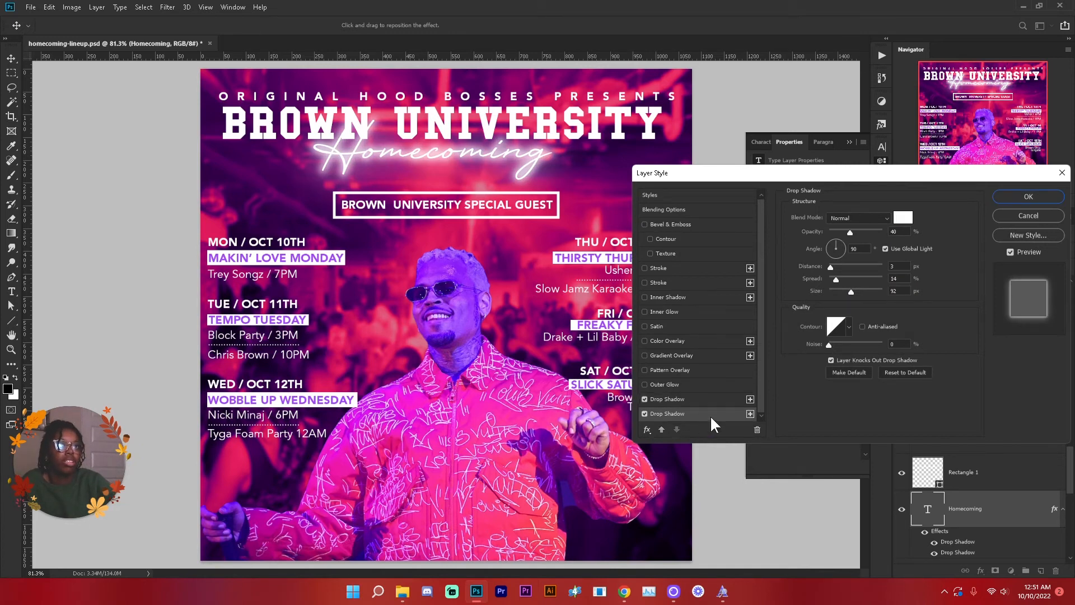
{"action": "left_click", "coordinate": [700, 398]}
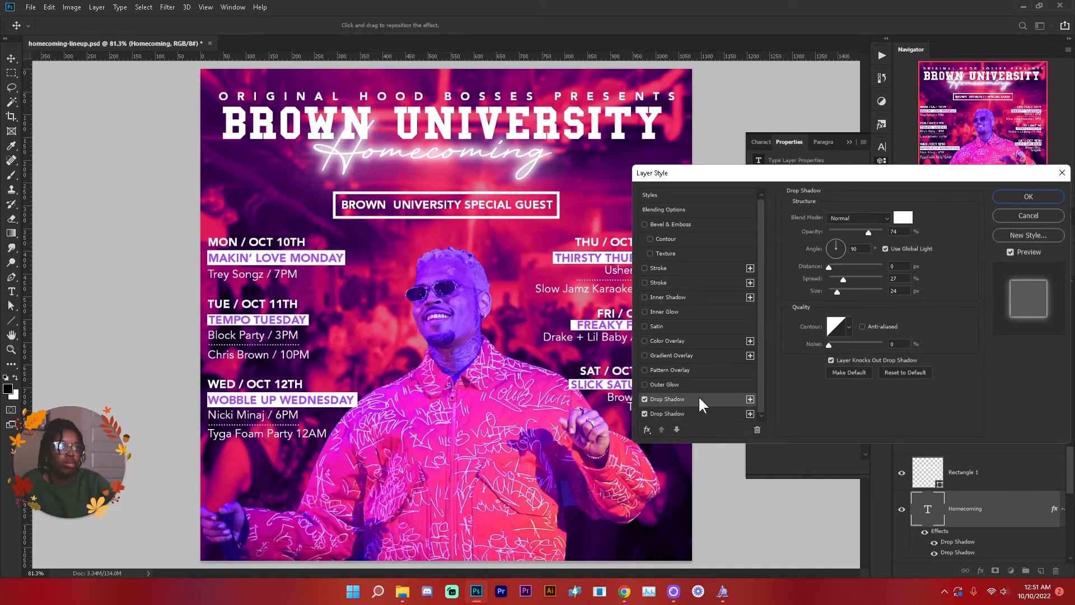
Reset the second Homecoming drop shadow and make it black with Normal blend mode, 81% opacity, 7 px distance, 9% spread and 24 px size
{"action": "left_click", "coordinate": [707, 414]}
{"action": "left_click", "coordinate": [917, 373]}
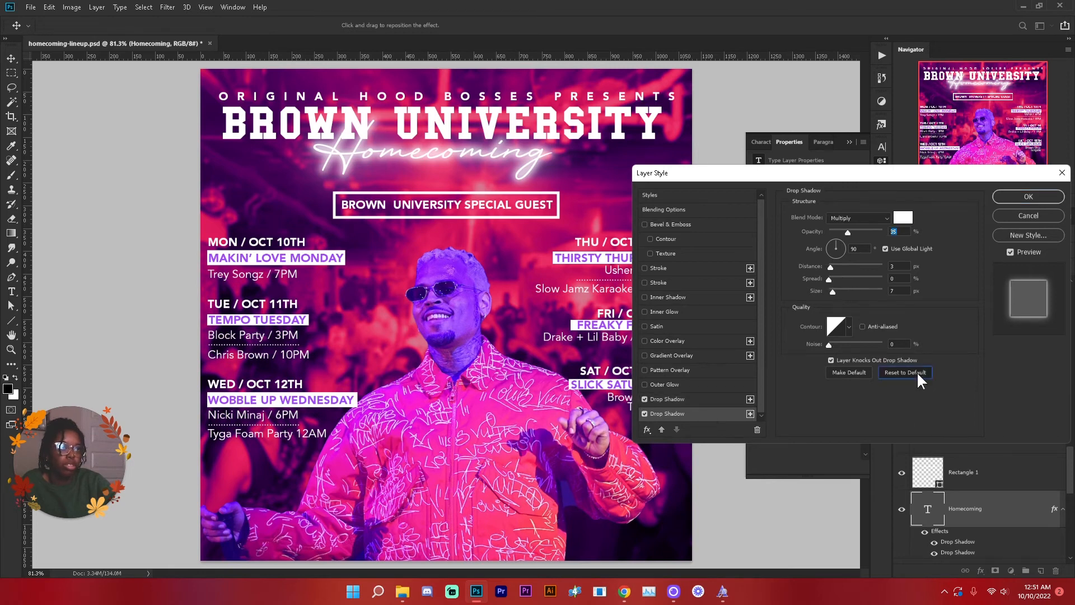
{"action": "left_click", "coordinate": [876, 220]}
{"action": "left_click", "coordinate": [876, 227]}
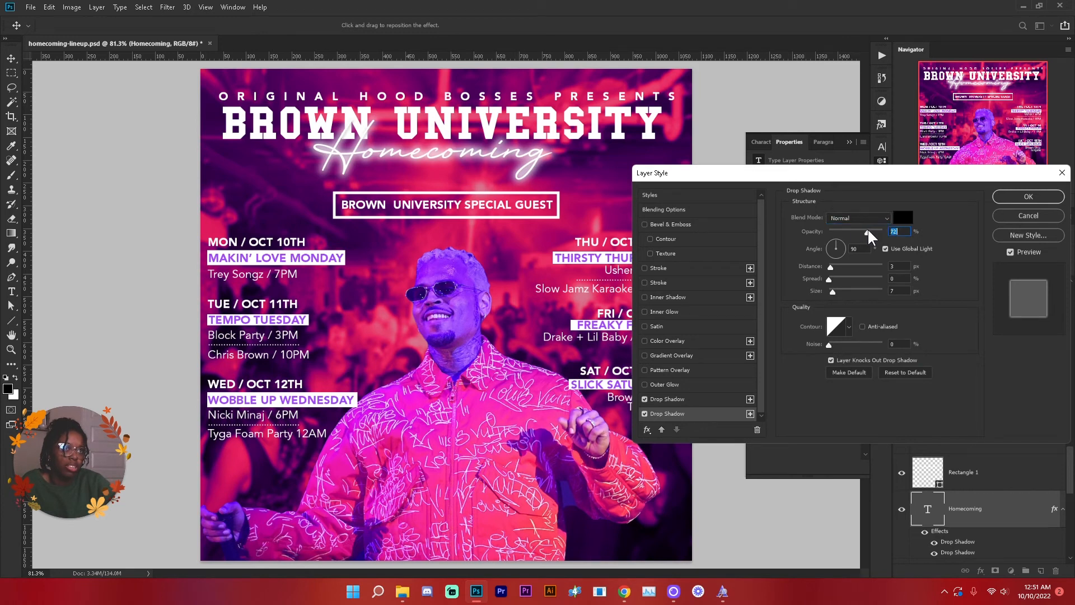
{"action": "left_click", "coordinate": [645, 413]}
{"action": "left_click", "coordinate": [645, 414]}
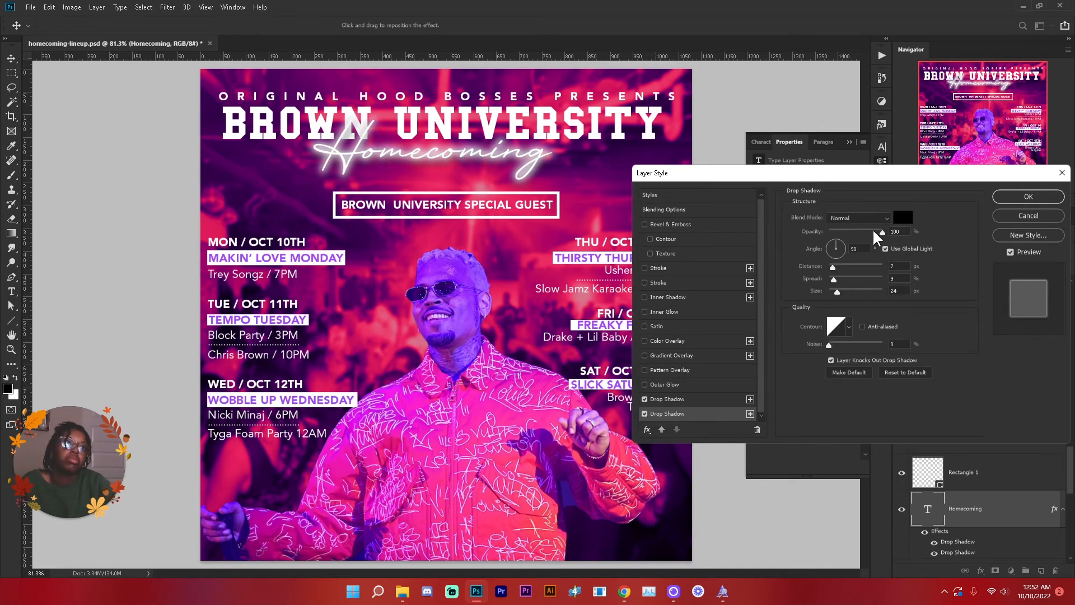
{"action": "left_click", "coordinate": [1027, 194]}
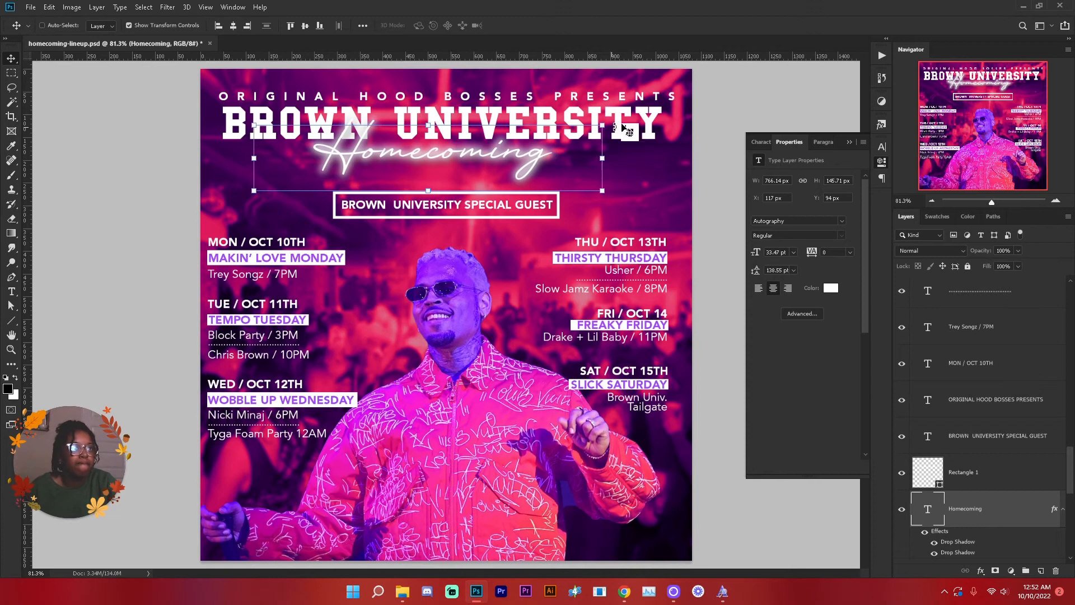
Add a drop shadow to the BROWN UNIVERSITY title, reset it to default and set spread to 8% and size to 0 px
{"action": "left_click", "coordinate": [652, 123], "text": "ctrl"}
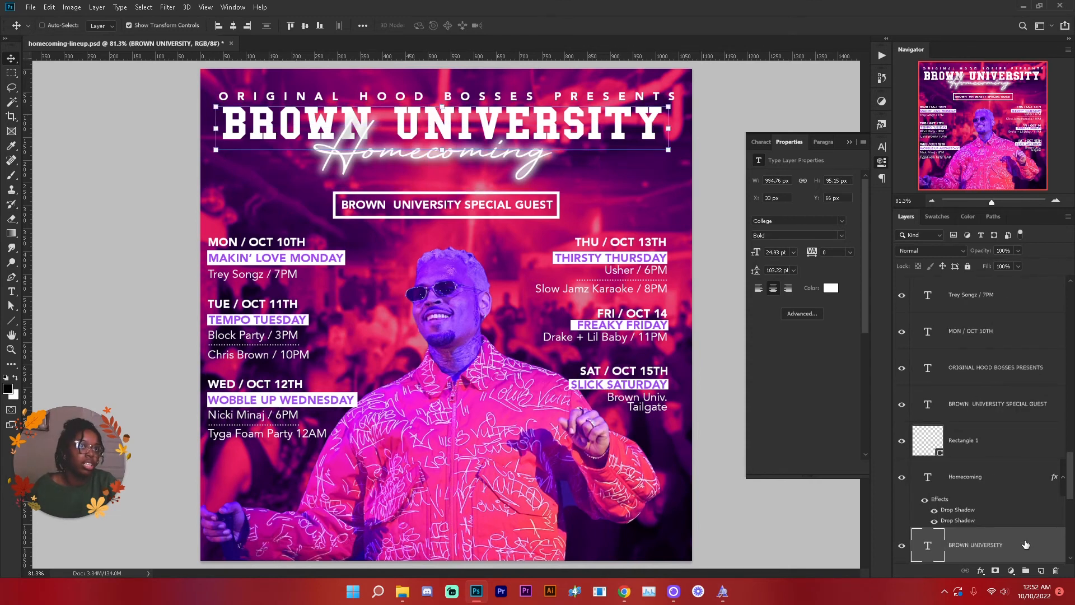
{"action": "double_click", "coordinate": [1025, 545]}
{"action": "left_click", "coordinate": [703, 415]}
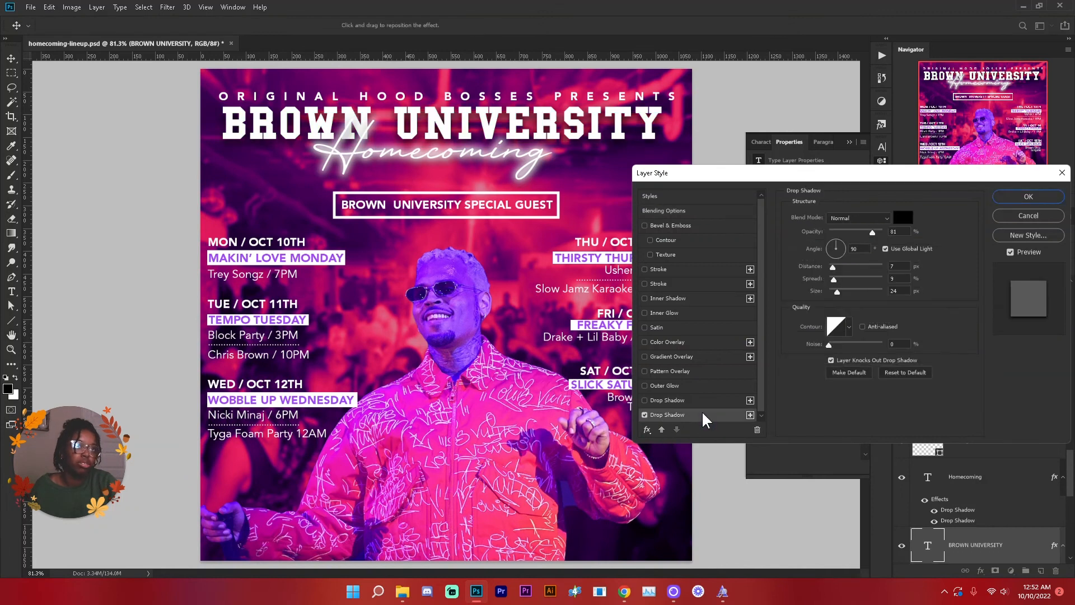
{"action": "left_click", "coordinate": [905, 373]}
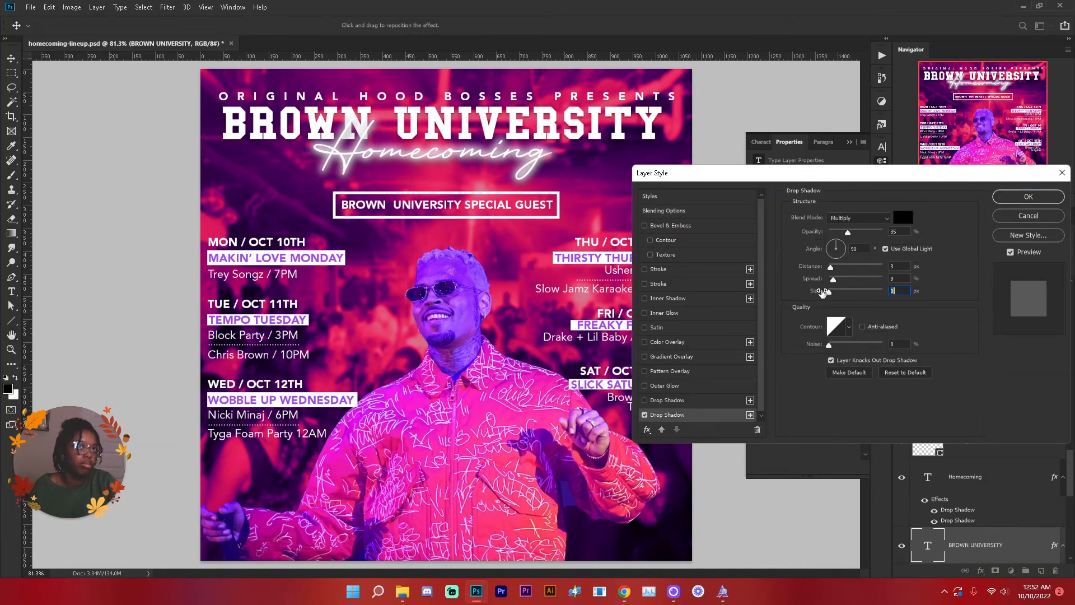
{"action": "left_click", "coordinate": [645, 415]}
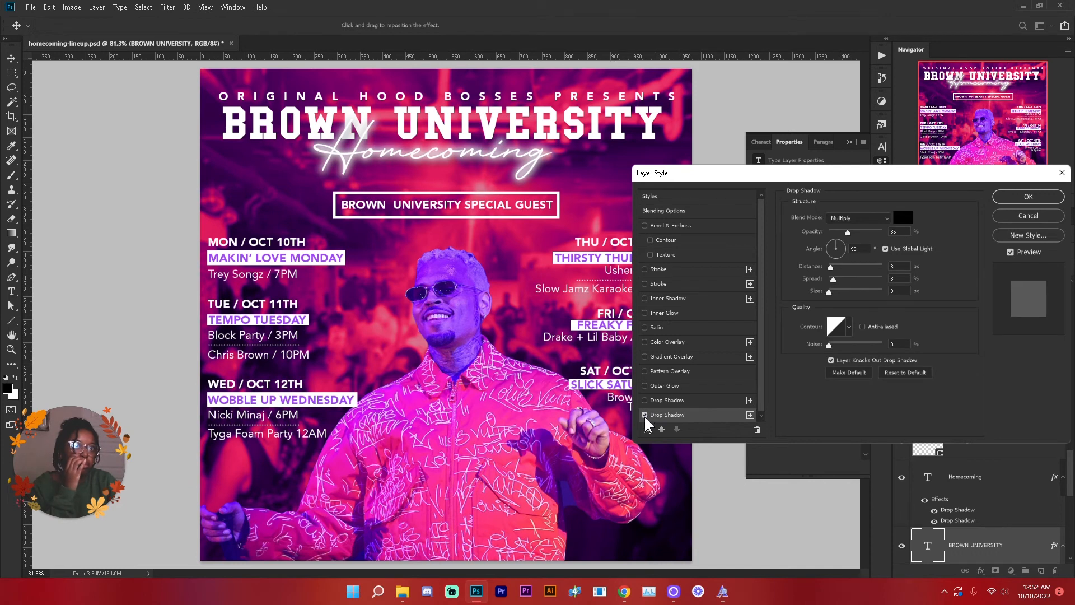
Add a black 5 px stroke positioned outside the BROWN UNIVERSITY title and apply the layer style
{"action": "left_click", "coordinate": [645, 284]}
{"action": "left_click", "coordinate": [674, 284]}
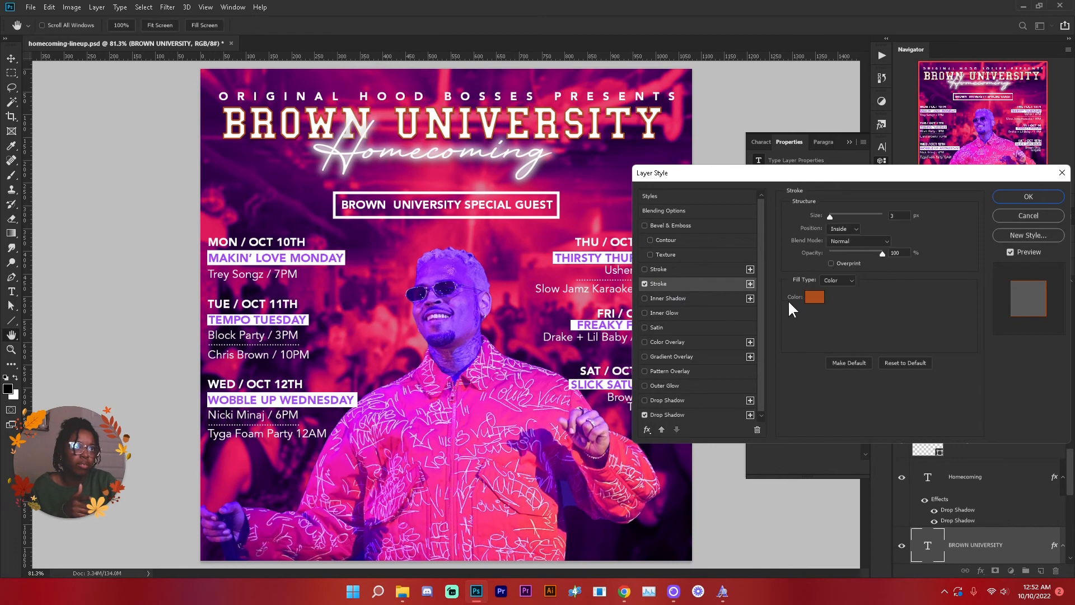
{"action": "left_click", "coordinate": [814, 297]}
{"action": "left_click", "coordinate": [778, 331]}
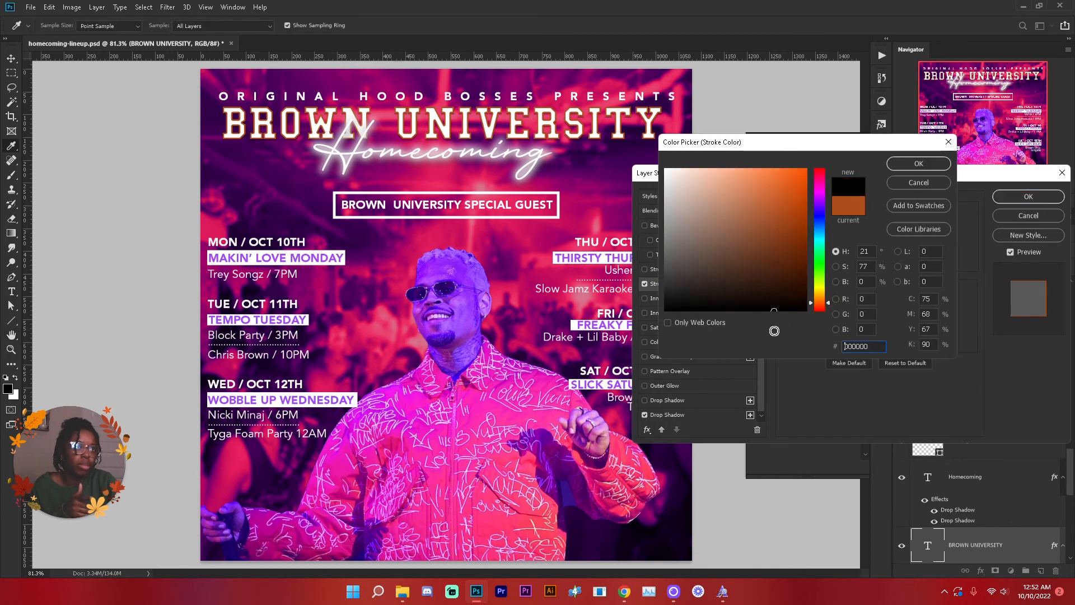
{"action": "left_click", "coordinate": [908, 162]}
{"action": "left_click", "coordinate": [844, 229]}
{"action": "left_click", "coordinate": [852, 235]}
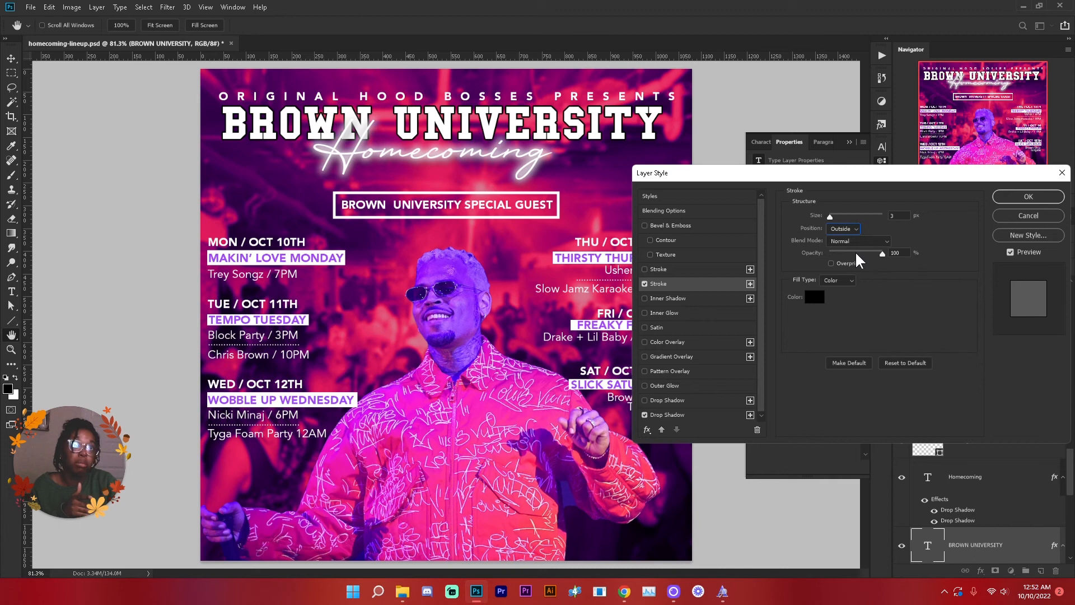
{"action": "left_click", "coordinate": [897, 216]}
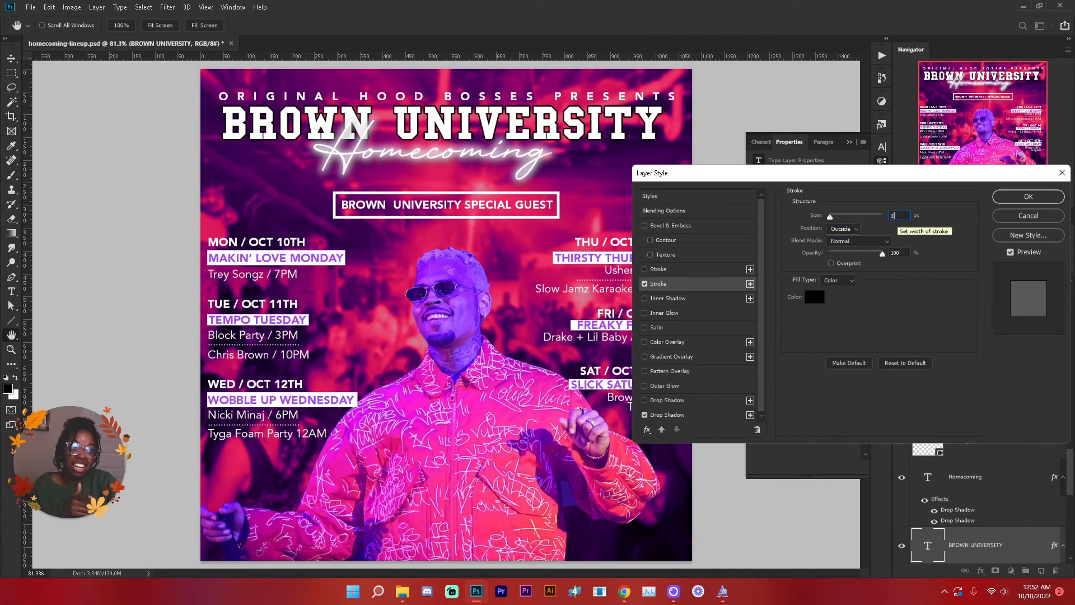
{"action": "key", "text": "Up"}
{"action": "key", "text": "Up"}
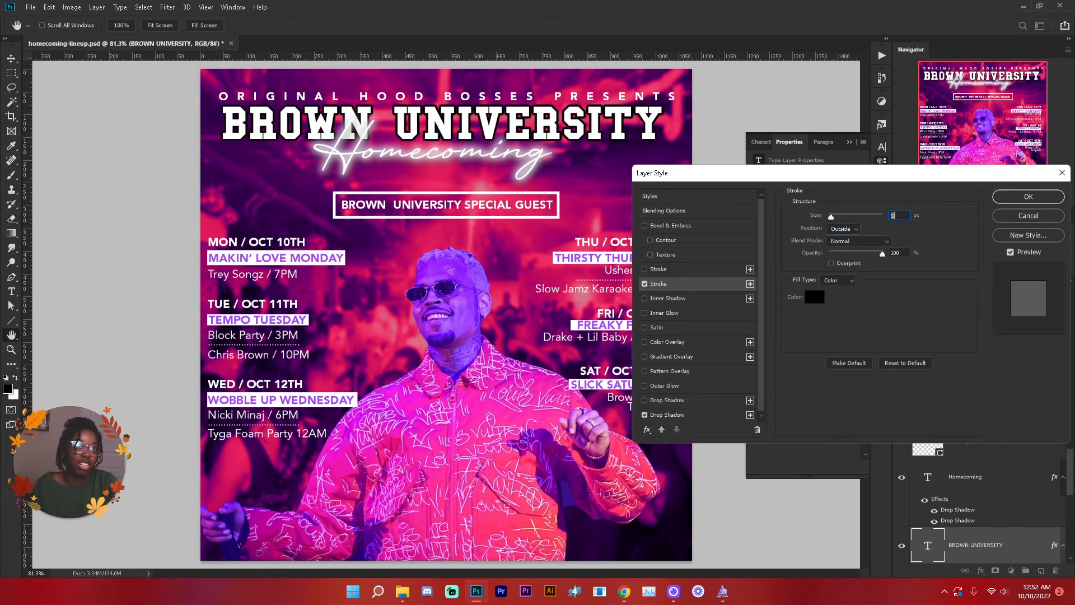
{"action": "key", "text": "Return"}
Add a linear black-to-transparent gradient fill layer above the BROWN UNIVERSITY SPECIAL GUEST layer with a -90° angle
{"action": "left_click", "coordinate": [1033, 377]}
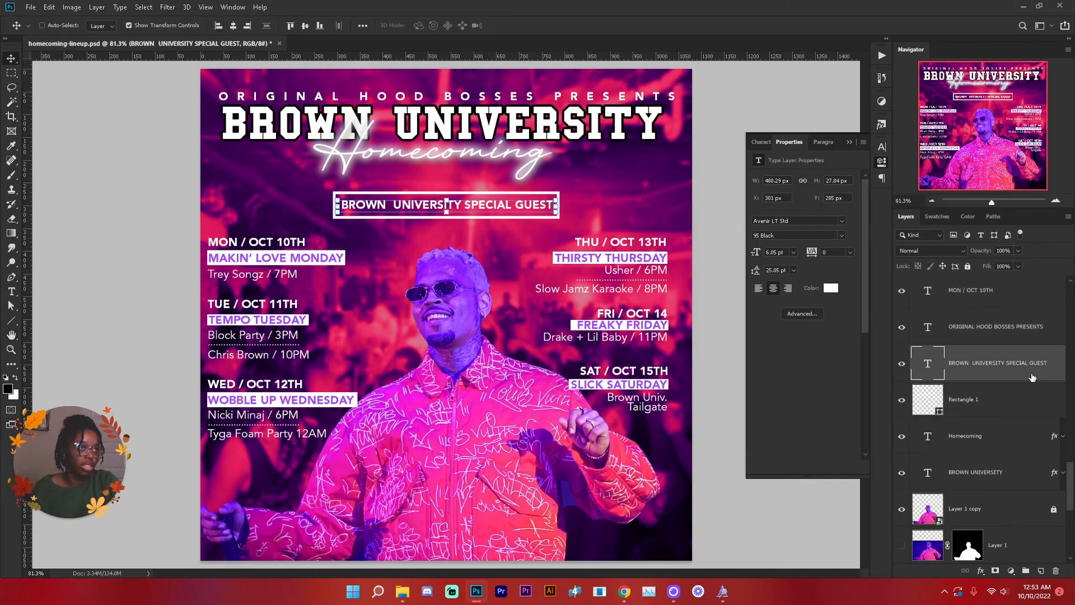
{"action": "left_click", "coordinate": [1012, 570]}
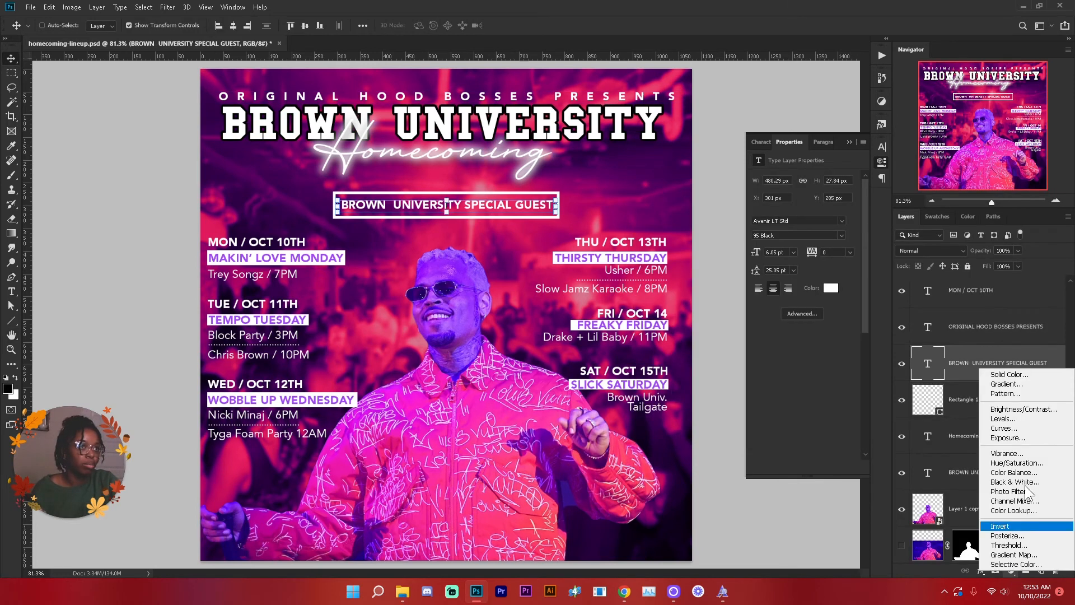
{"action": "left_click", "coordinate": [1040, 386]}
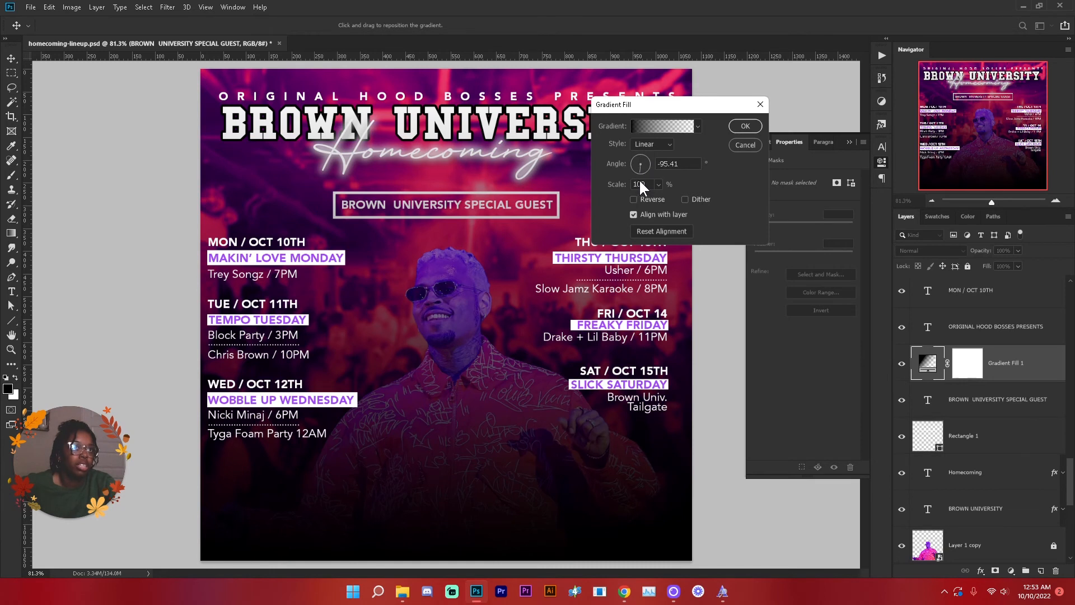
{"action": "left_click_drag", "start_coordinate": [639, 180], "coordinate": [641, 179]}
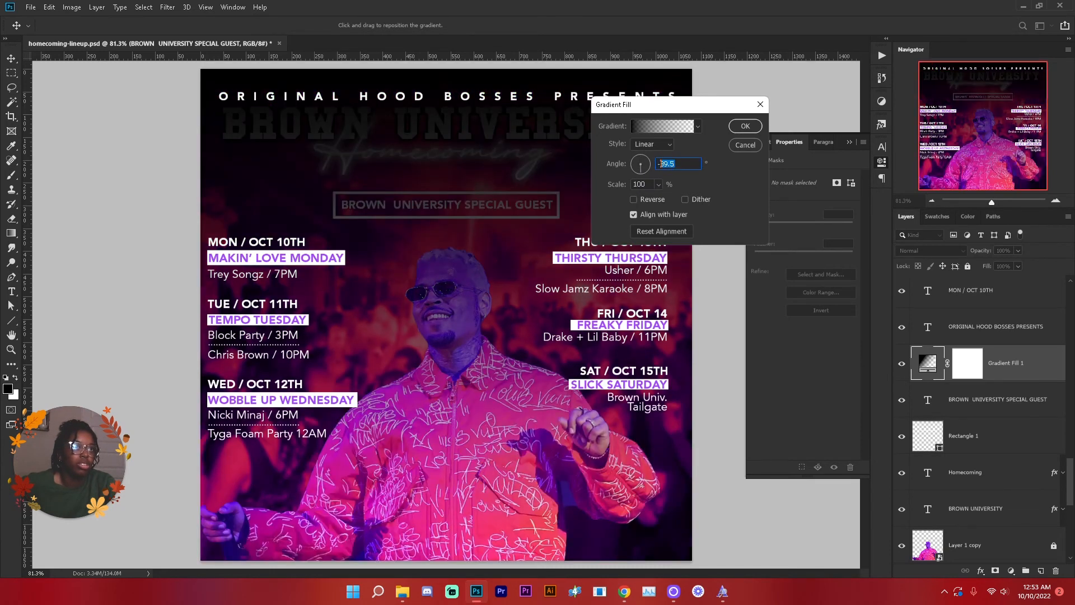
{"action": "type", "text": "-90"}
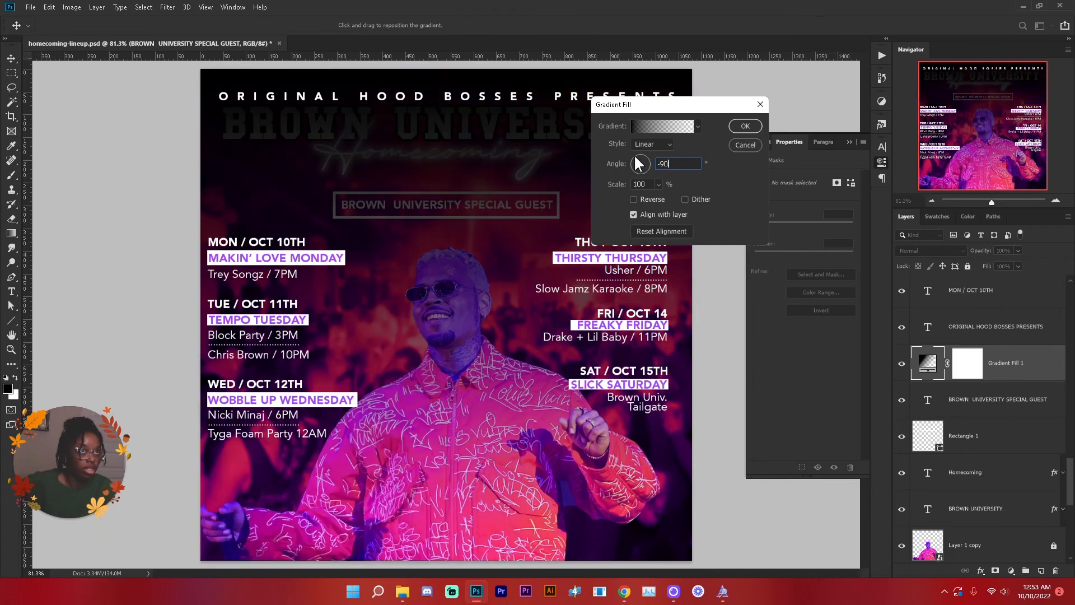
{"action": "key", "text": "Return"}
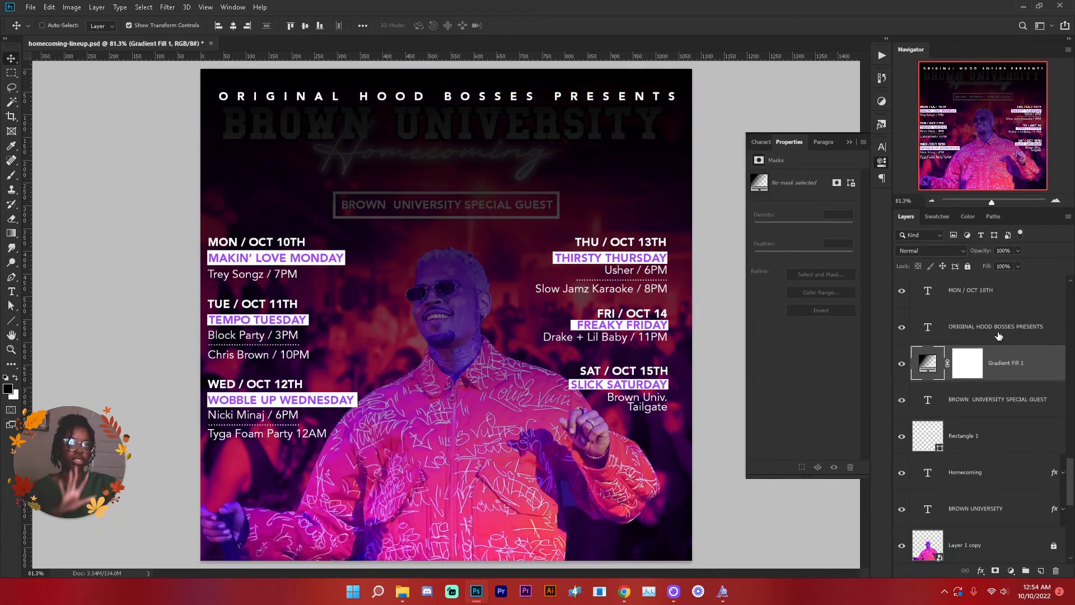
Rasterize the gradient fill layer and place it directly below the BROWN UNIVERSITY title layer
{"action": "right_click", "coordinate": [1051, 367]}
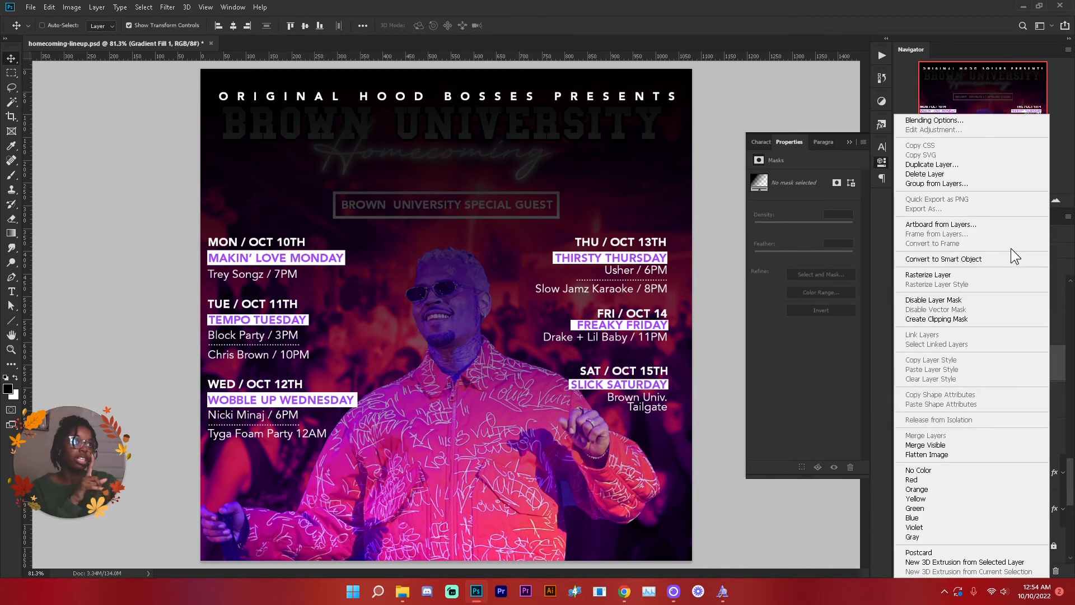
{"action": "left_click", "coordinate": [1004, 275]}
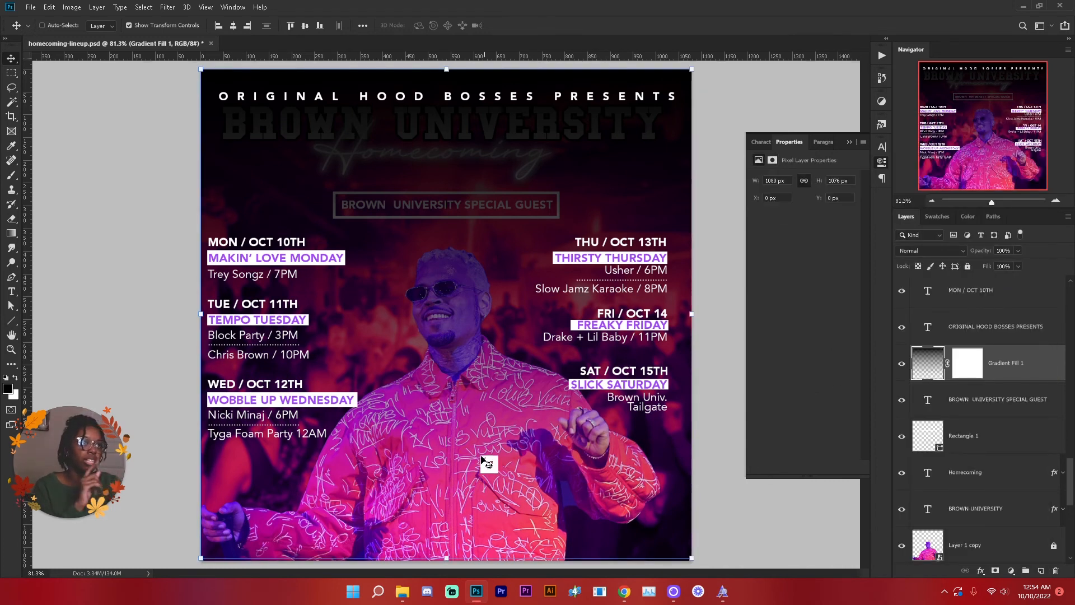
{"action": "left_click_drag", "start_coordinate": [453, 558], "coordinate": [455, 405]}
{"action": "key", "text": "ctrl+z"}
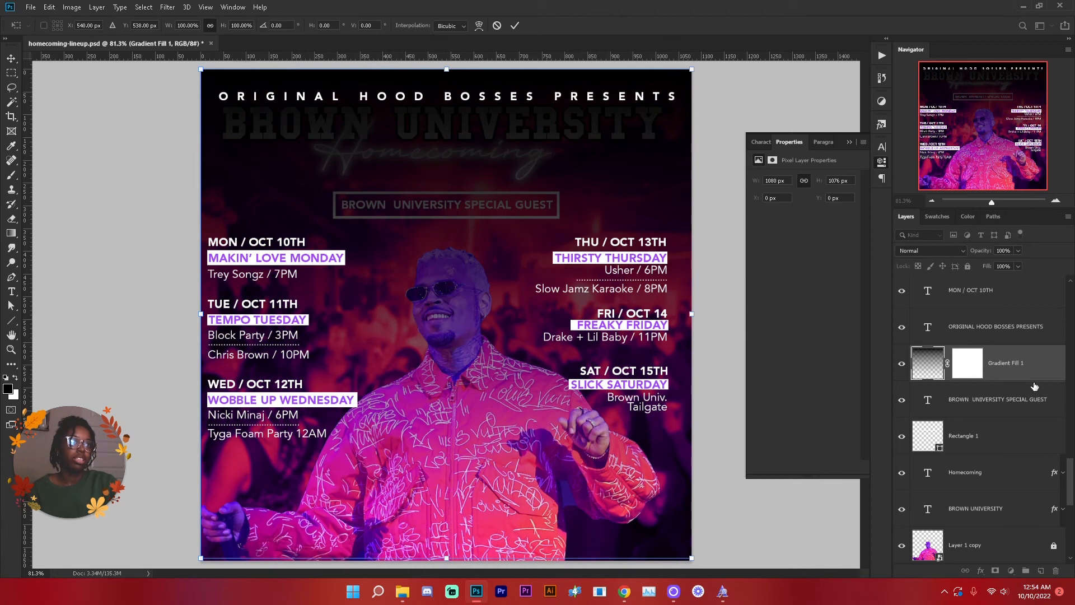
{"action": "left_click_drag", "start_coordinate": [1041, 370], "coordinate": [1028, 518]}
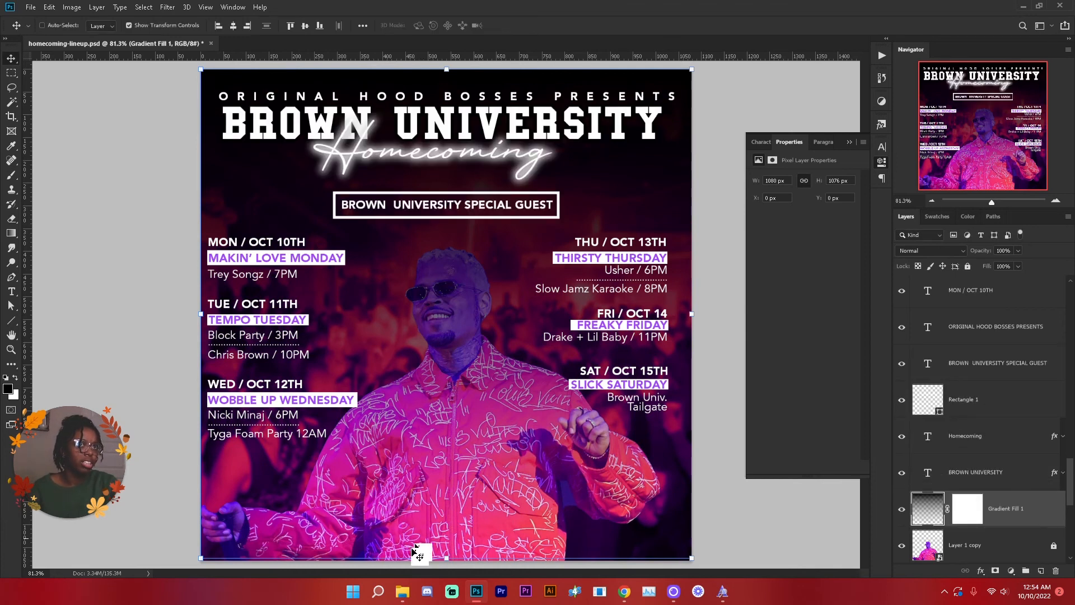
Shrink the gradient vertically to about 450 px high at the canvas top and save the document
{"action": "left_click_drag", "start_coordinate": [448, 558], "coordinate": [442, 268]}
{"action": "key", "text": "Return"}
{"action": "key", "text": "ctrl+s"}
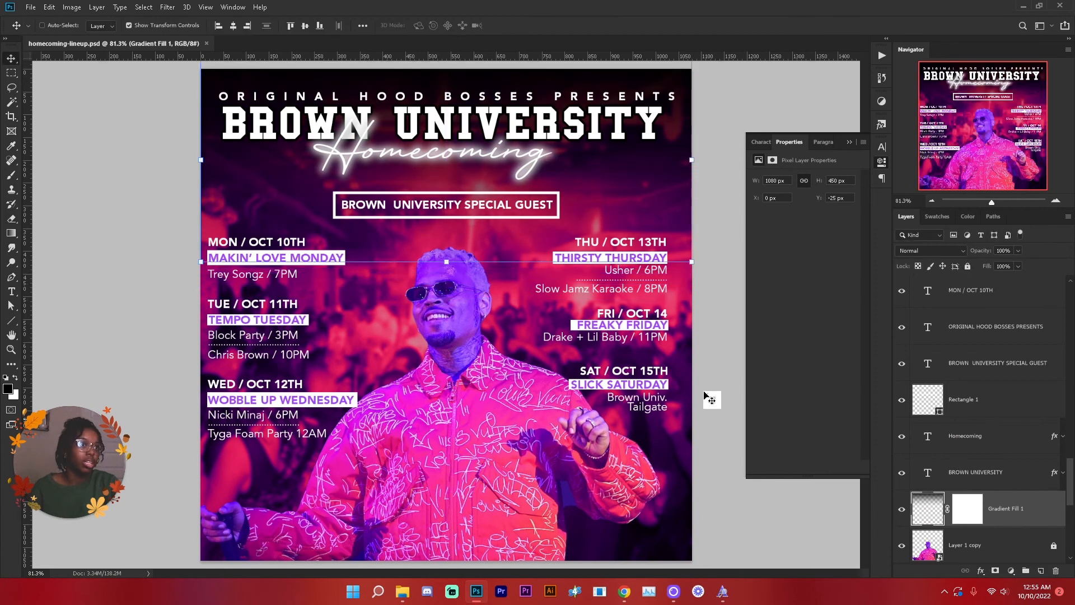
Duplicate the top gradient to the canvas bottom and rotate the copy 180° so it darkens toward the lower edge
{"action": "left_click_drag", "start_coordinate": [618, 182], "coordinate": [608, 374]}
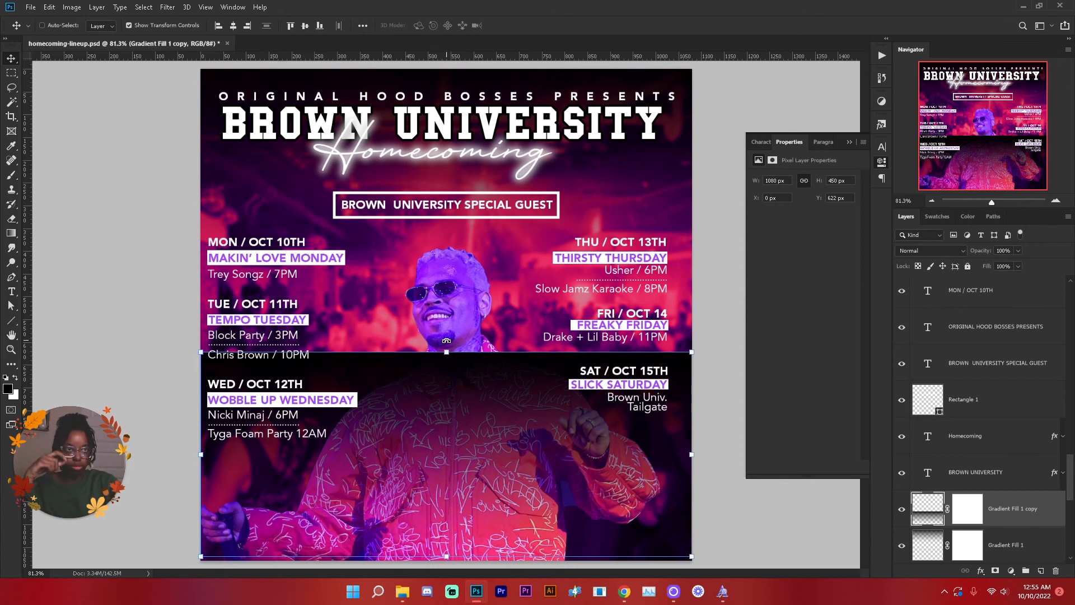
{"action": "left_click_drag", "start_coordinate": [448, 343], "coordinate": [439, 549]}
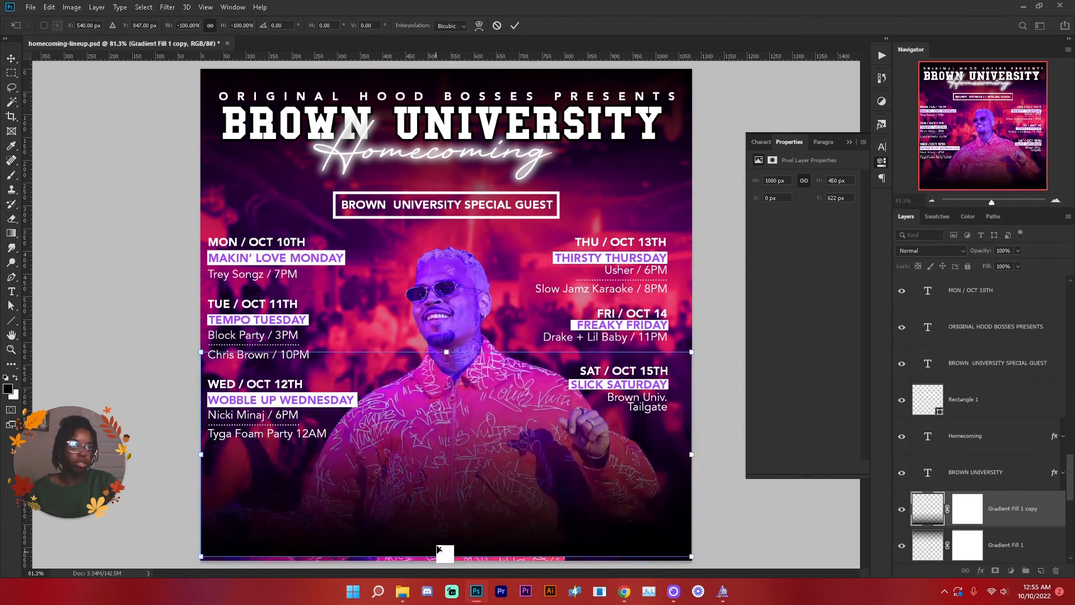
{"action": "key", "text": "Return"}
{"action": "mouse_move", "coordinate": [465, 502]}
{"action": "left_mouse_down"}
{"action": "mouse_move", "coordinate": [463, 528]}
{"action": "mouse_move", "coordinate": [460, 512]}
{"action": "left_mouse_up"}
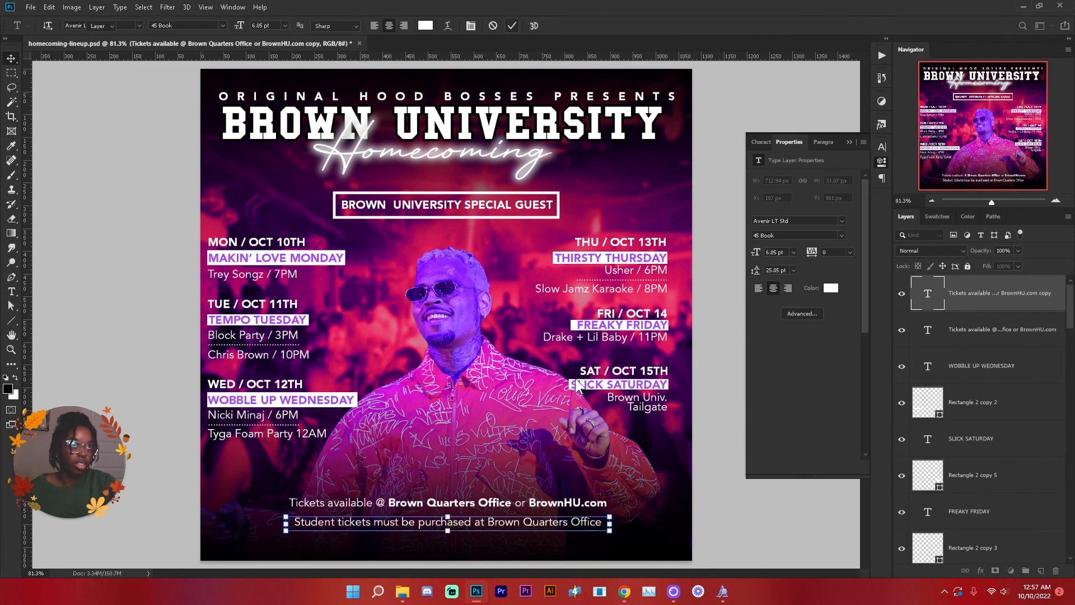
Recolor "Brown Quarters Office" and "BrownHU.com" in the tickets line to pink dd1caf
{"action": "double_click", "coordinate": [566, 502]}
{"action": "left_click", "coordinate": [511, 502]}
{"action": "left_click_drag", "start_coordinate": [511, 502], "coordinate": [388, 503]}
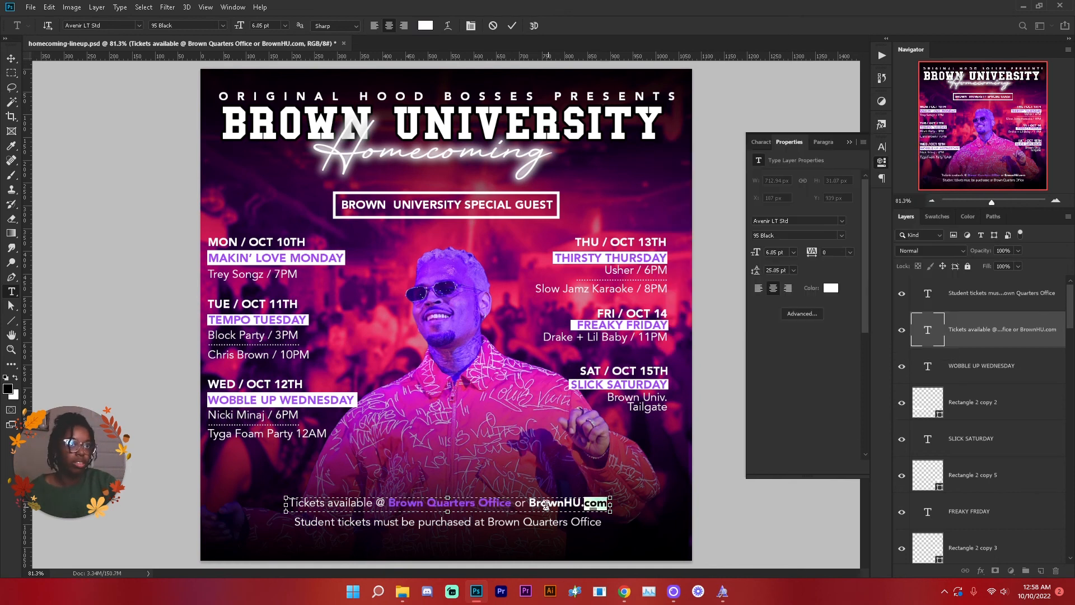
{"action": "double_click", "coordinate": [567, 503]}
{"action": "left_click", "coordinate": [831, 288]}
{"action": "type", "text": "dd1caf"}
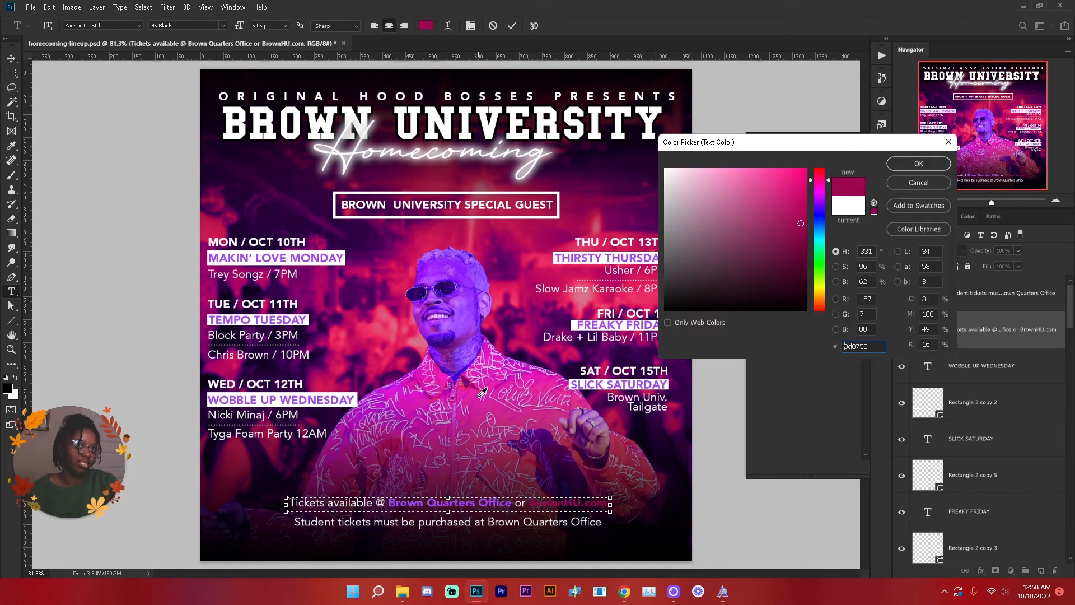
Move both ticket information lines down 54 px toward the canvas's lower edge
{"action": "key", "text": "shift+Down"}
{"action": "key", "text": "shift+Down"}
{"action": "key", "text": "shift+Down"}
{"action": "key", "text": "shift+Down"}
{"action": "key", "text": "shift+Down"}
{"action": "key", "text": "Down"}
{"action": "key", "text": "Down"}
{"action": "key", "text": "Down"}
{"action": "key", "text": "Down"}
Move only the "Tickets available" line down 10 px, closer to the student tickets line
{"action": "left_click", "coordinate": [981, 365]}
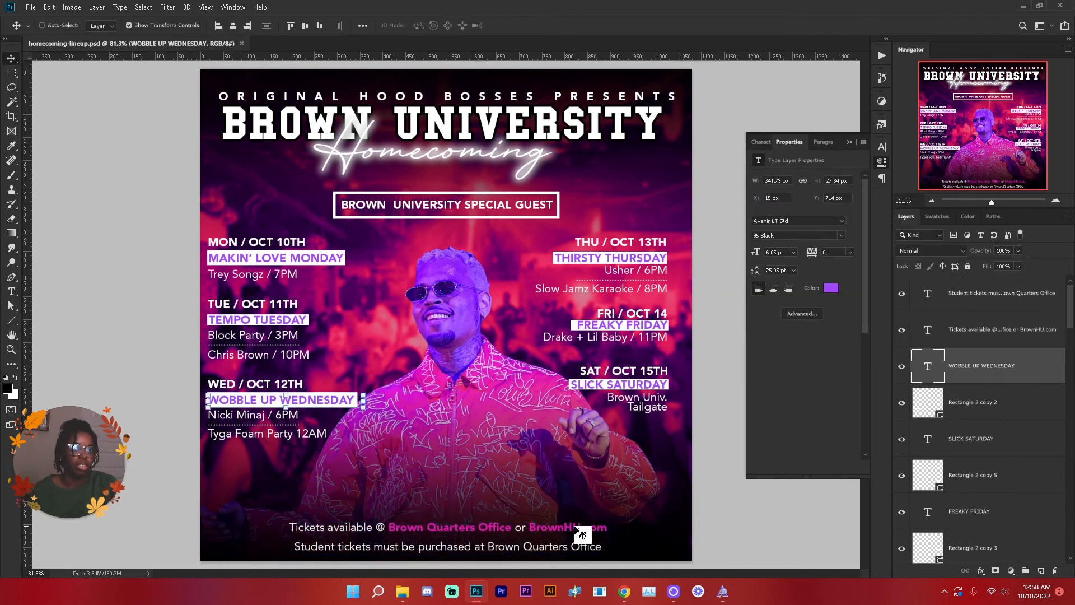
{"action": "left_click", "coordinate": [569, 526], "text": "ctrl"}
{"action": "key", "text": "shift+Down"}
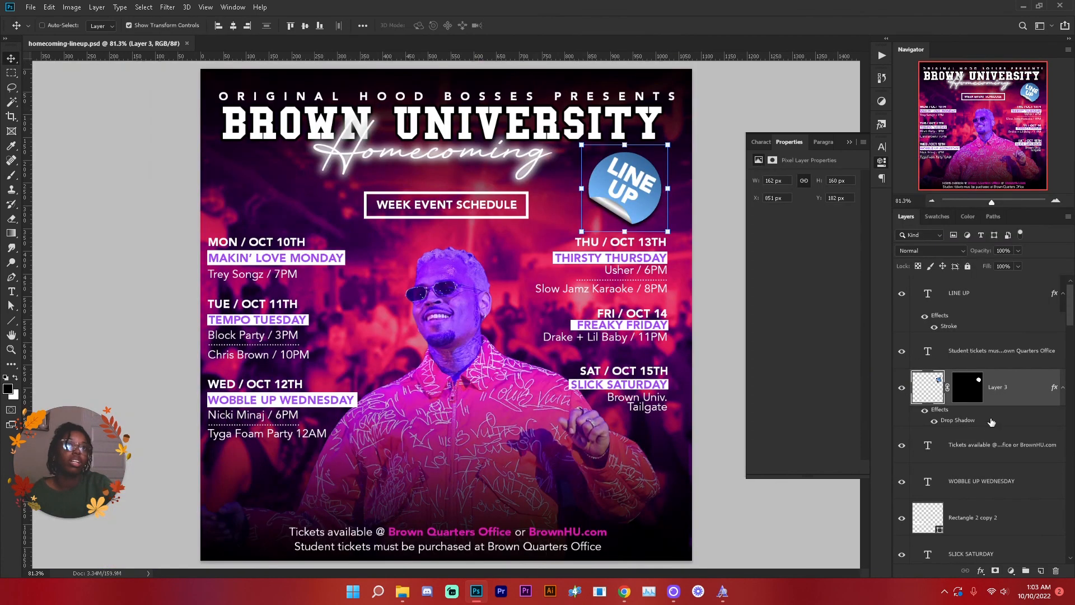
Select the Background layer at the very bottom of the layer stack
{"action": "left_click", "coordinate": [1028, 519]}
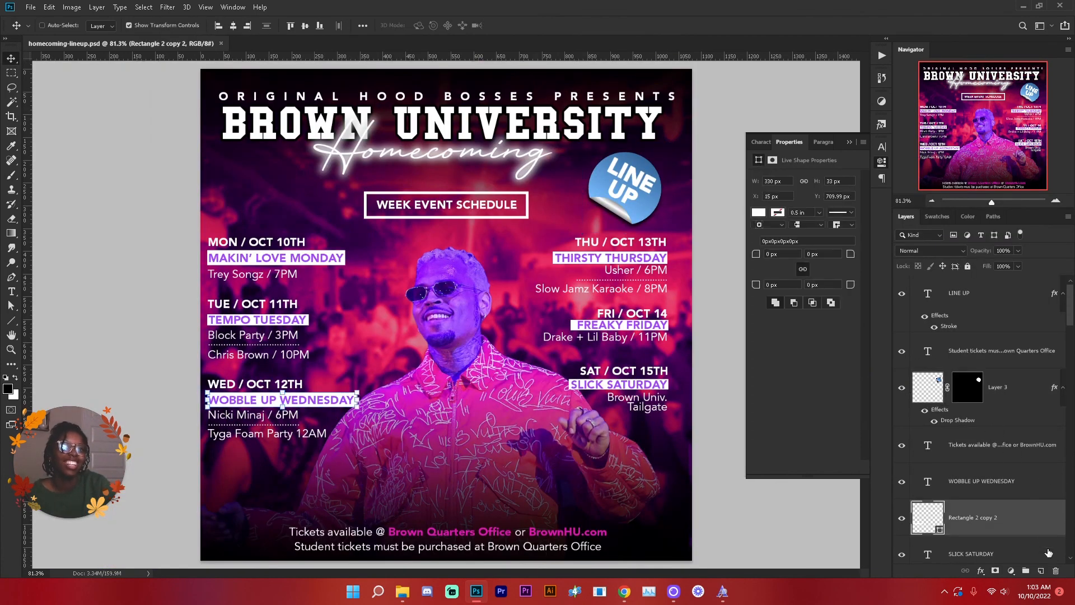
{"action": "scroll", "coordinate": [1049, 553], "scroll_direction": "down", "scroll_amount": 10}
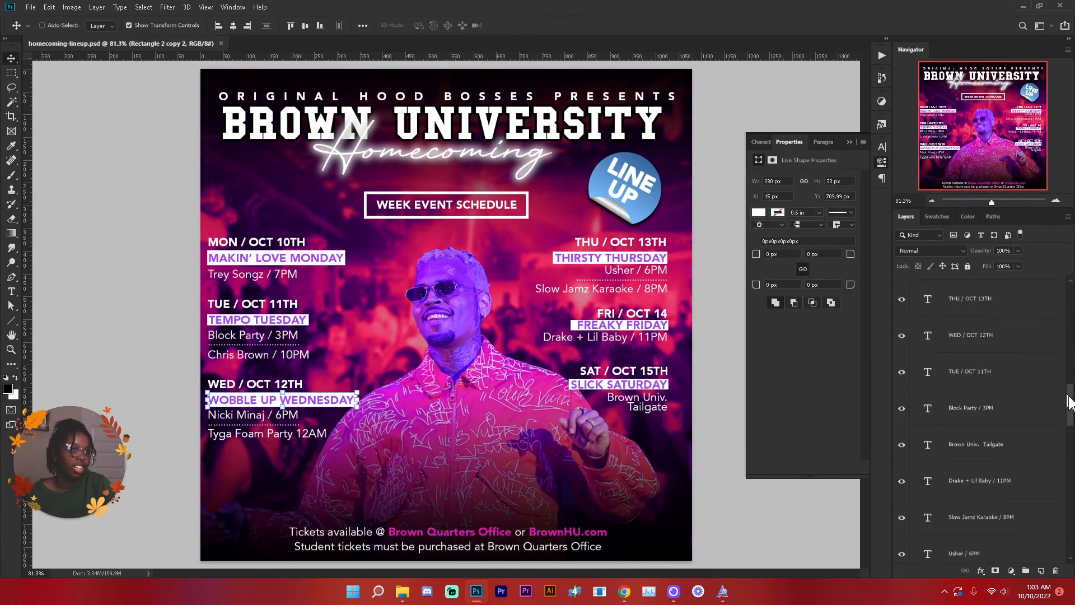
{"action": "scroll", "coordinate": [1068, 402], "scroll_direction": "down", "scroll_amount": 10}
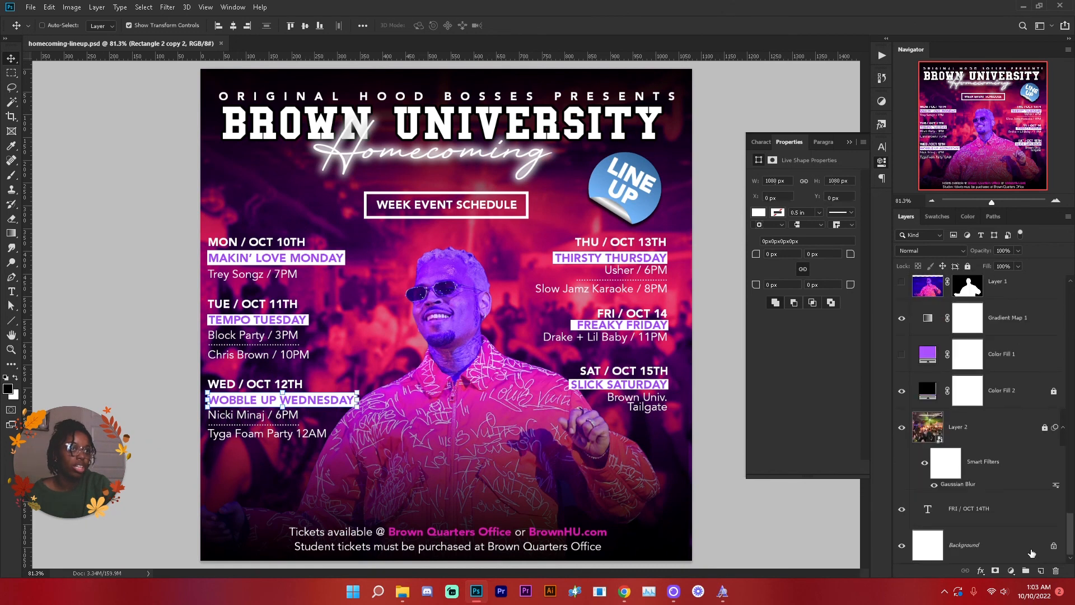
{"action": "left_click", "coordinate": [1031, 554]}
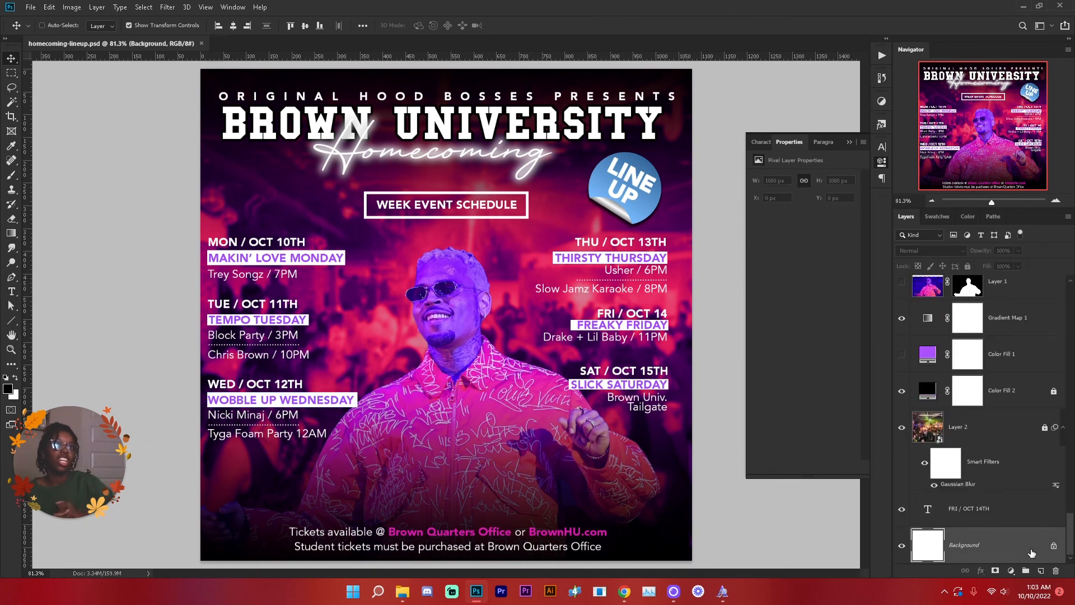